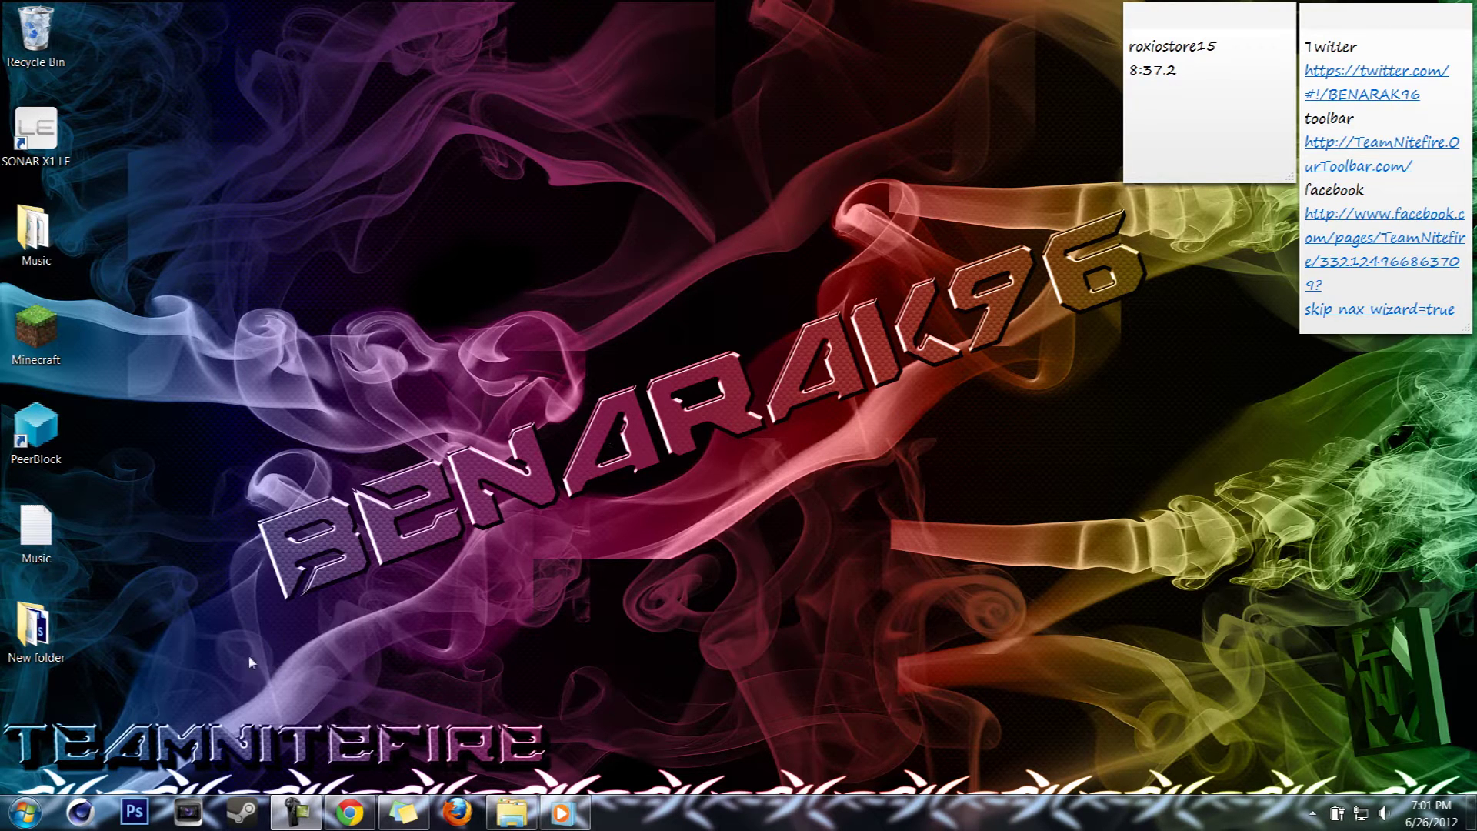
Launch Photoshop CS6 from the taskbar.
left_click_drag(247, 656, 1182, 200)
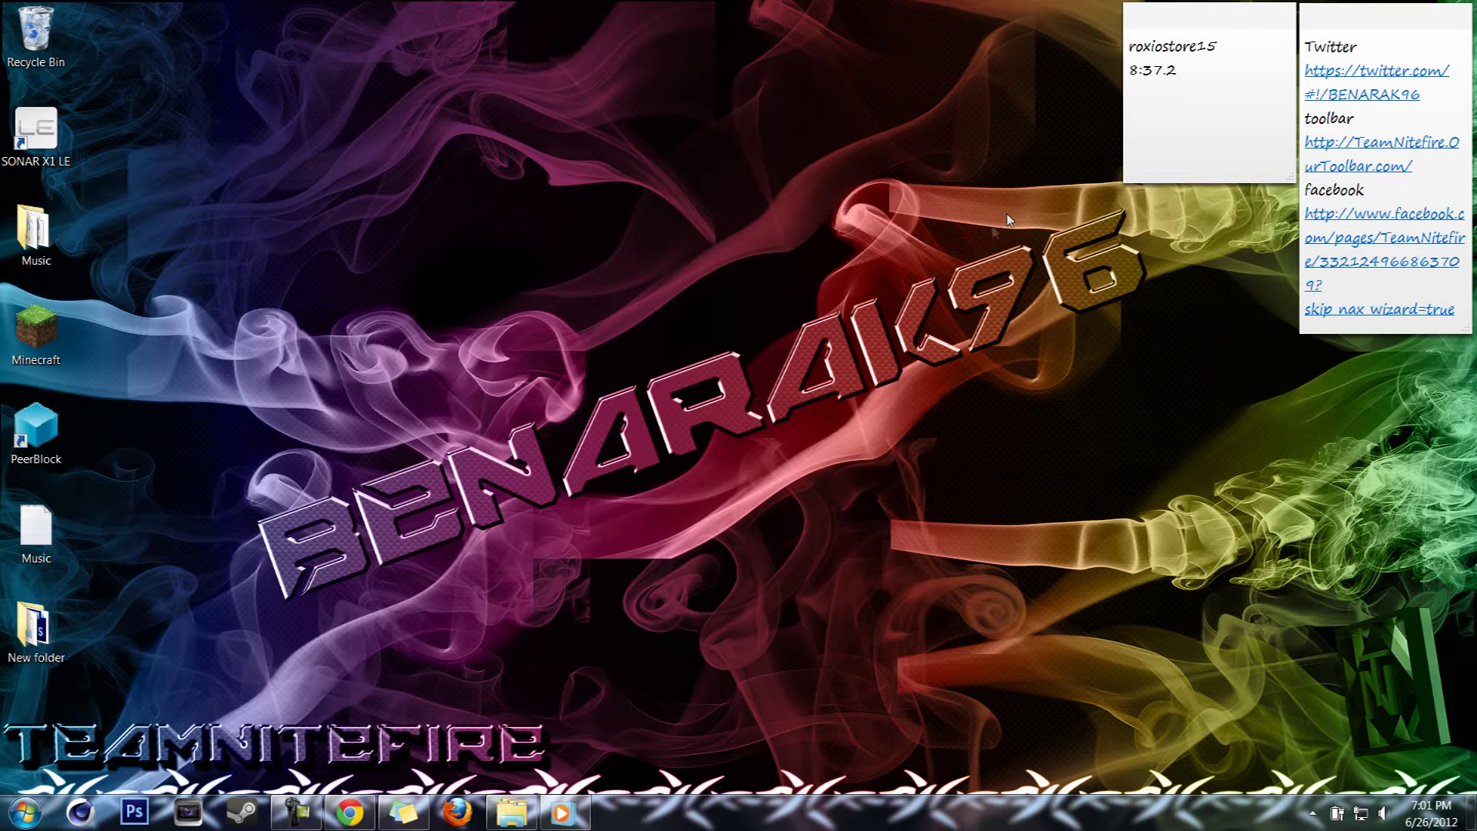
mouse_move(350, 820)
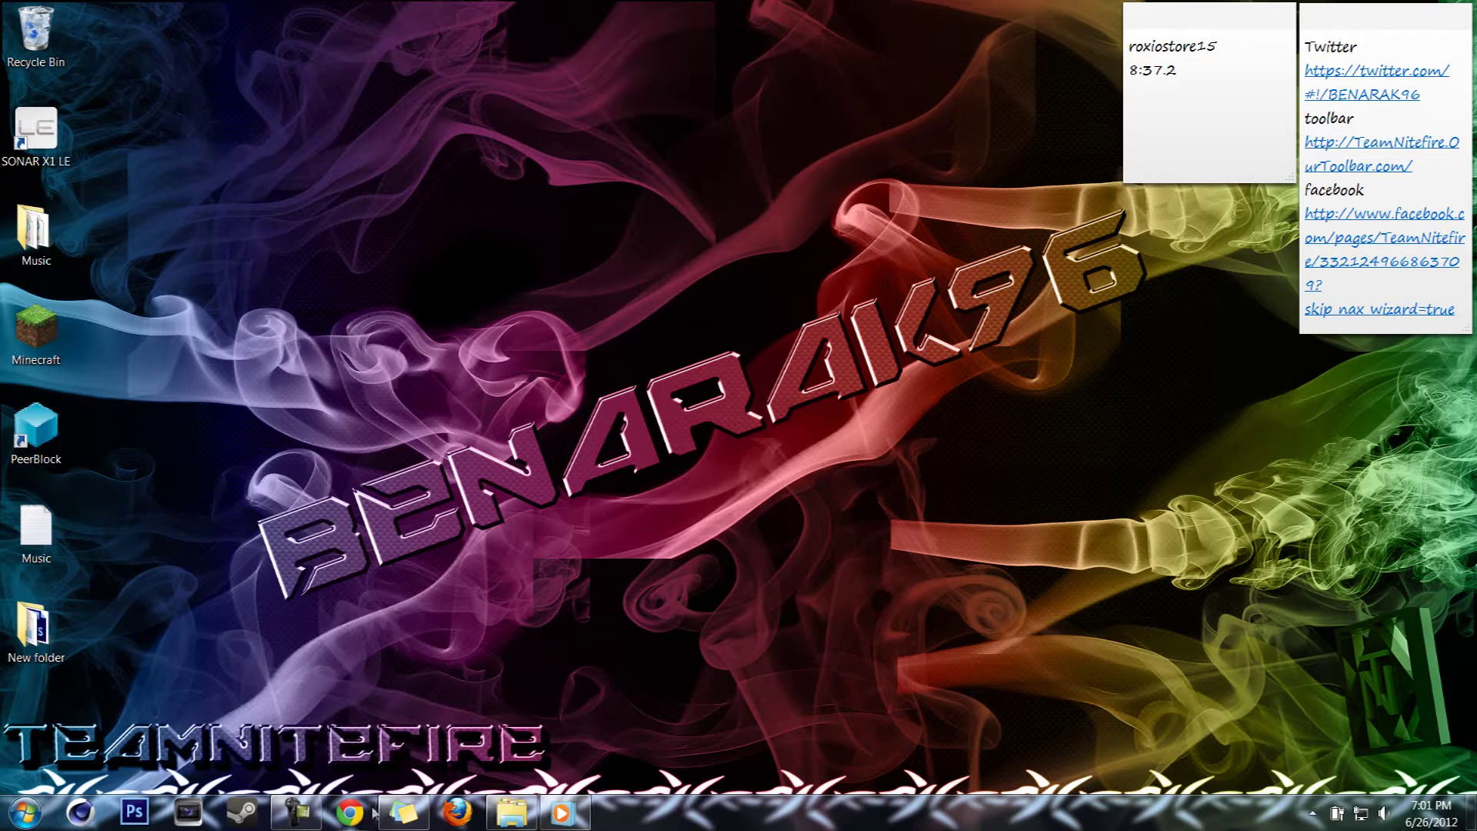
left_click(147, 816)
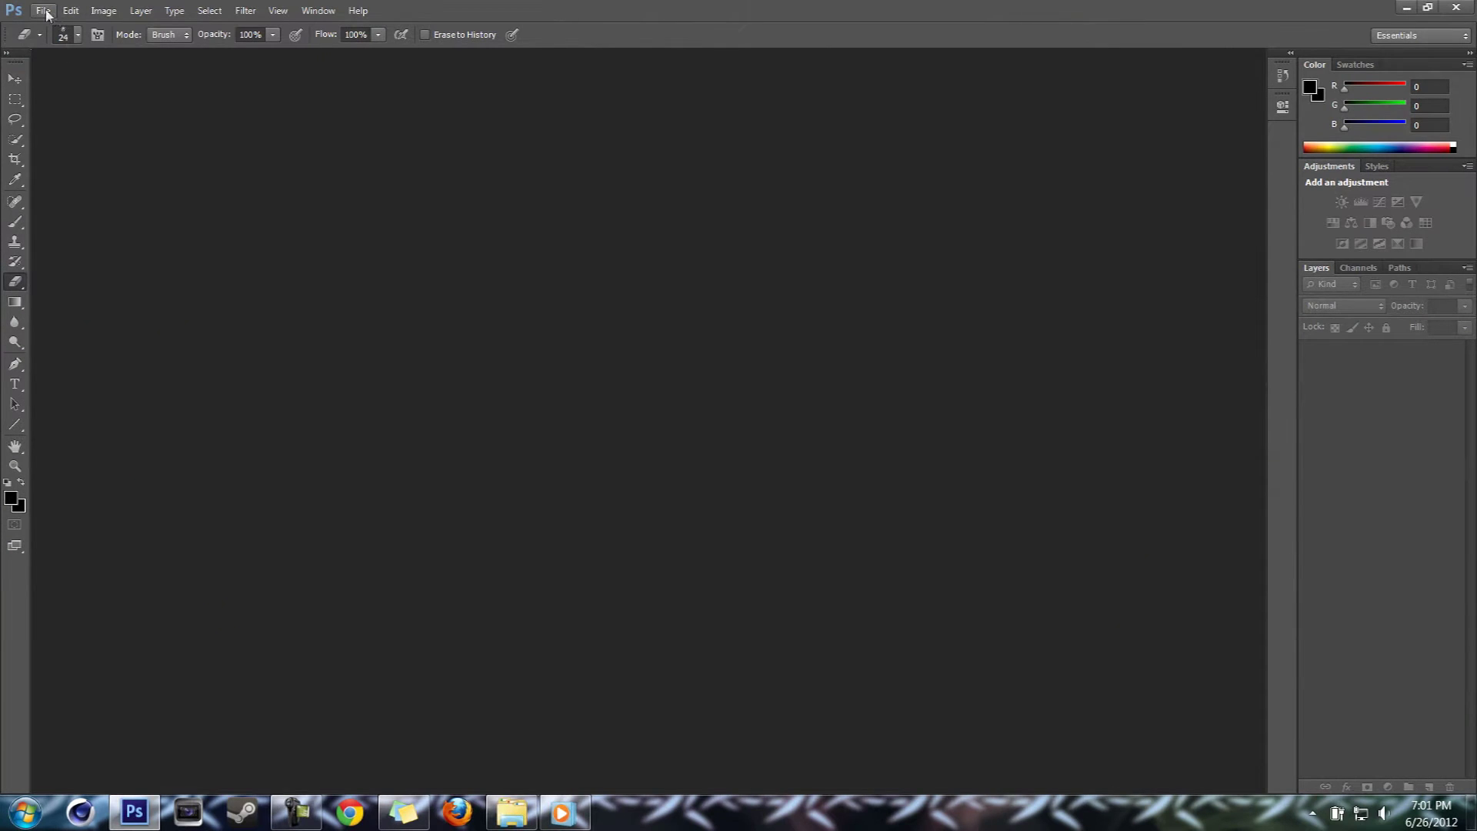
Create a new document named Desktop BG, 1920 × 1080 pixels, resolution 3.
left_click(43, 10)
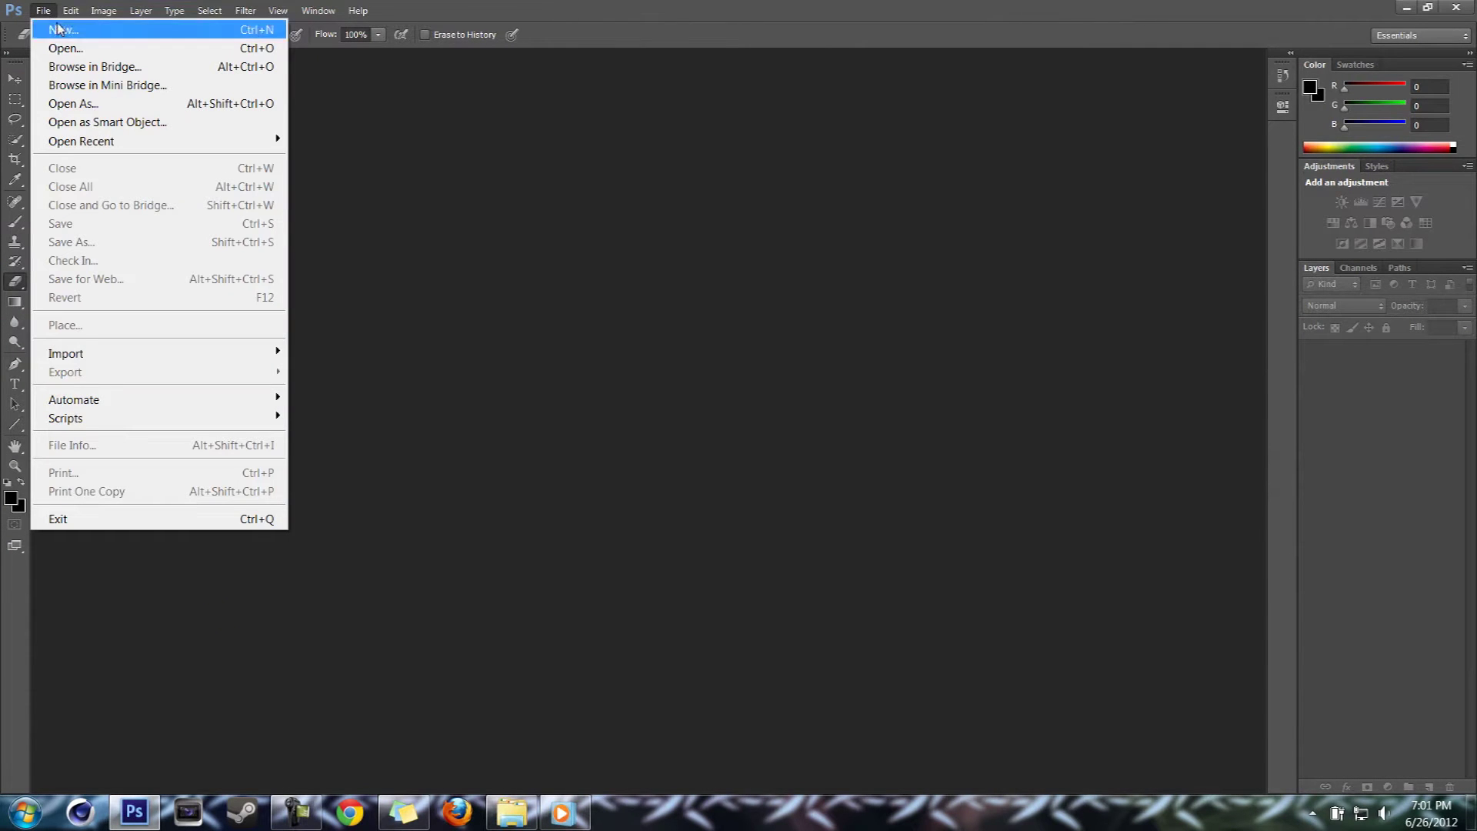
left_click(64, 29)
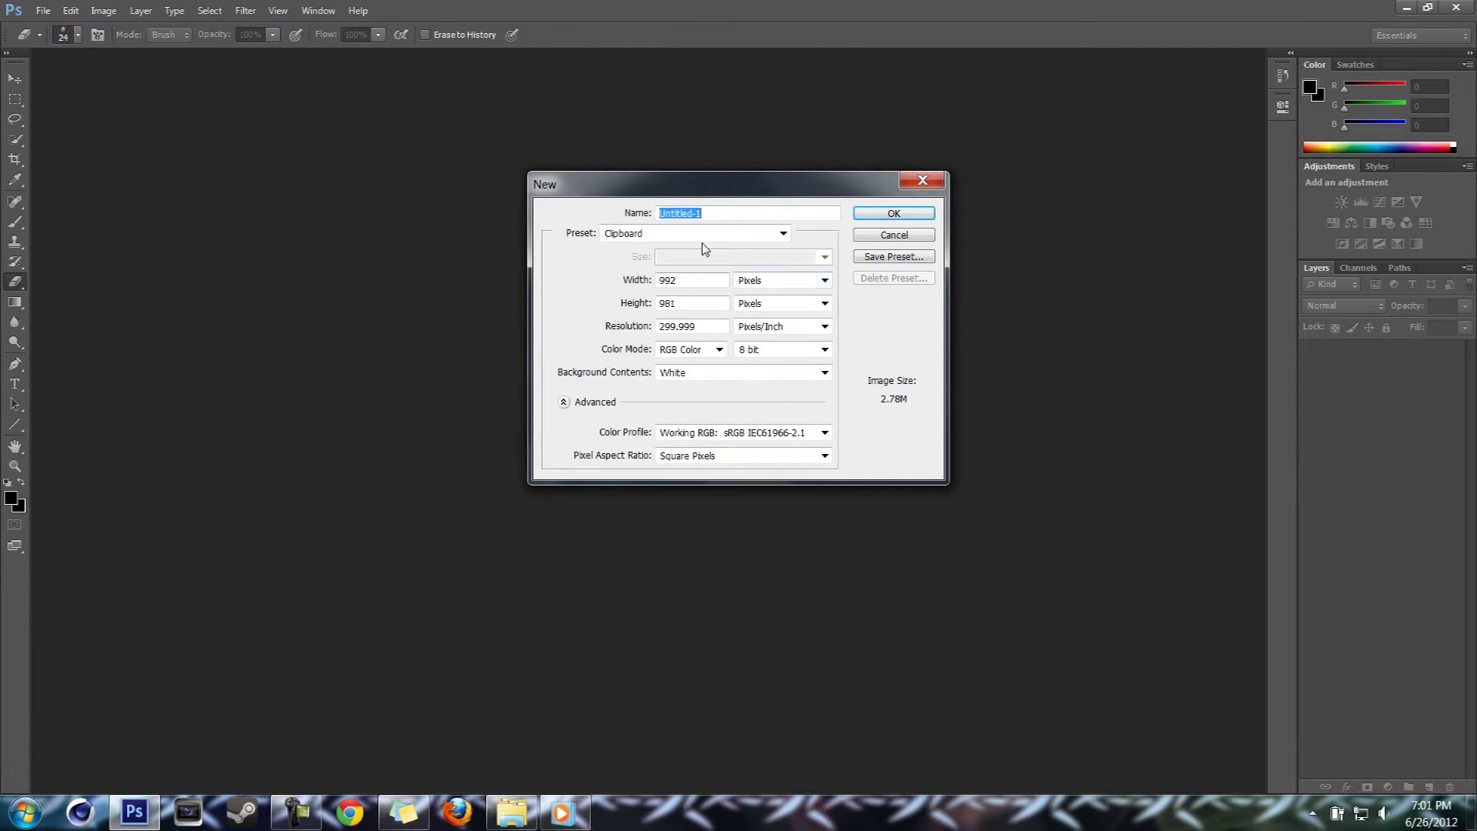
type("D")
type("esktop BG")
left_click(721, 280)
type("1920")
key("Tab")
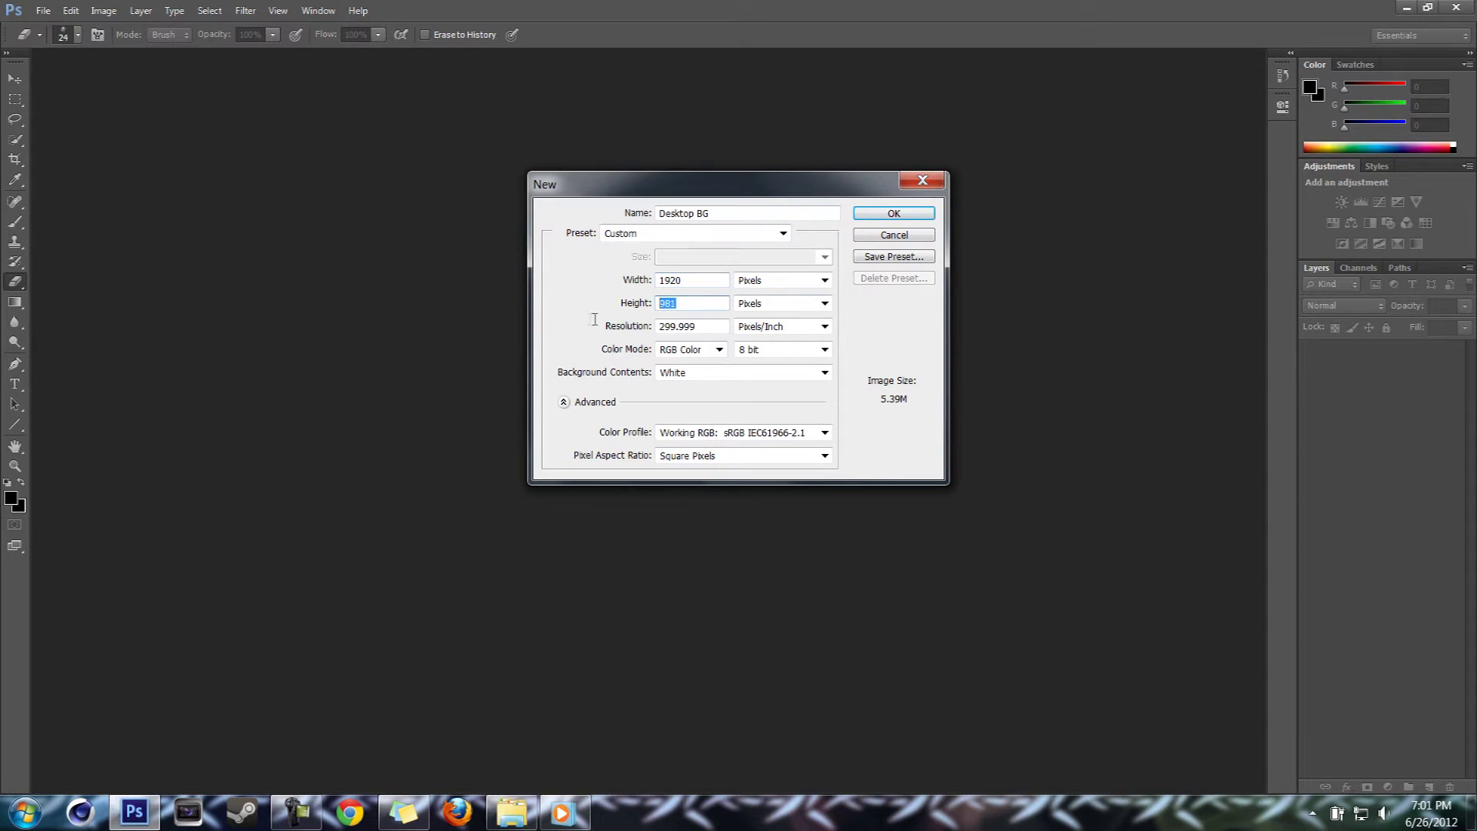
type("1080")
key("Tab")
type("3")
left_click(892, 213)
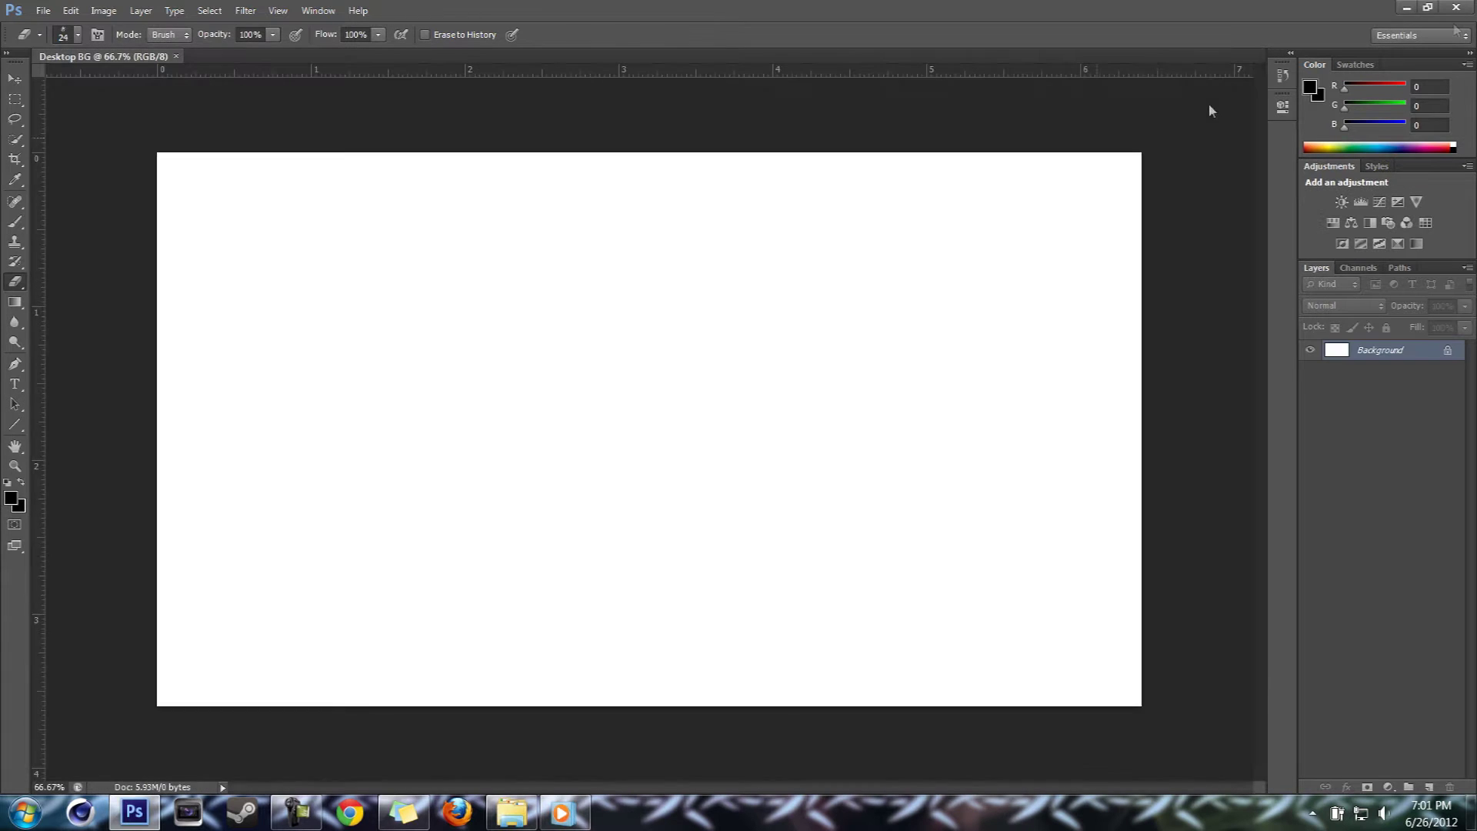
left_click(1408, 11)
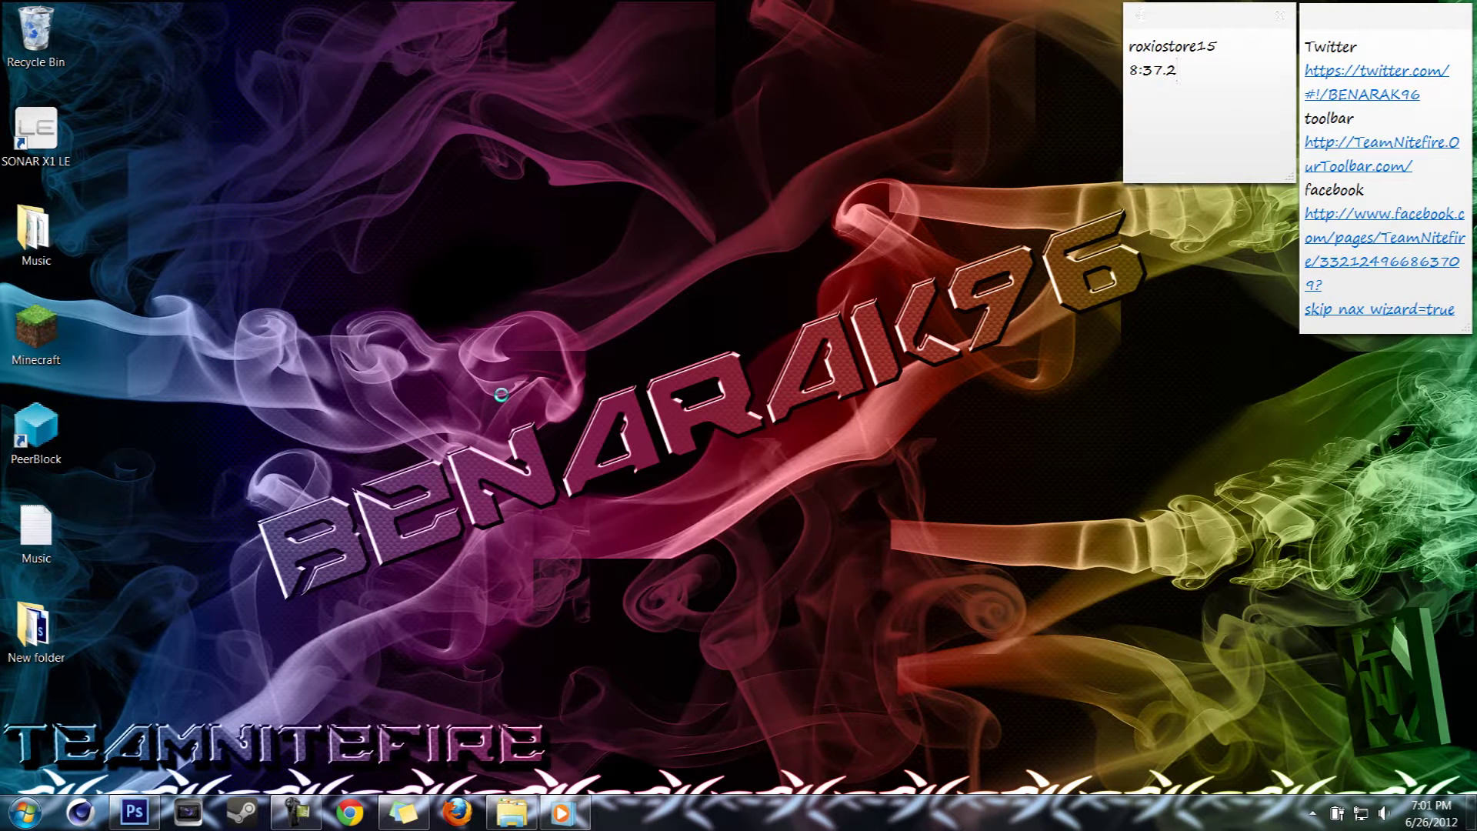
right_click(500, 395)
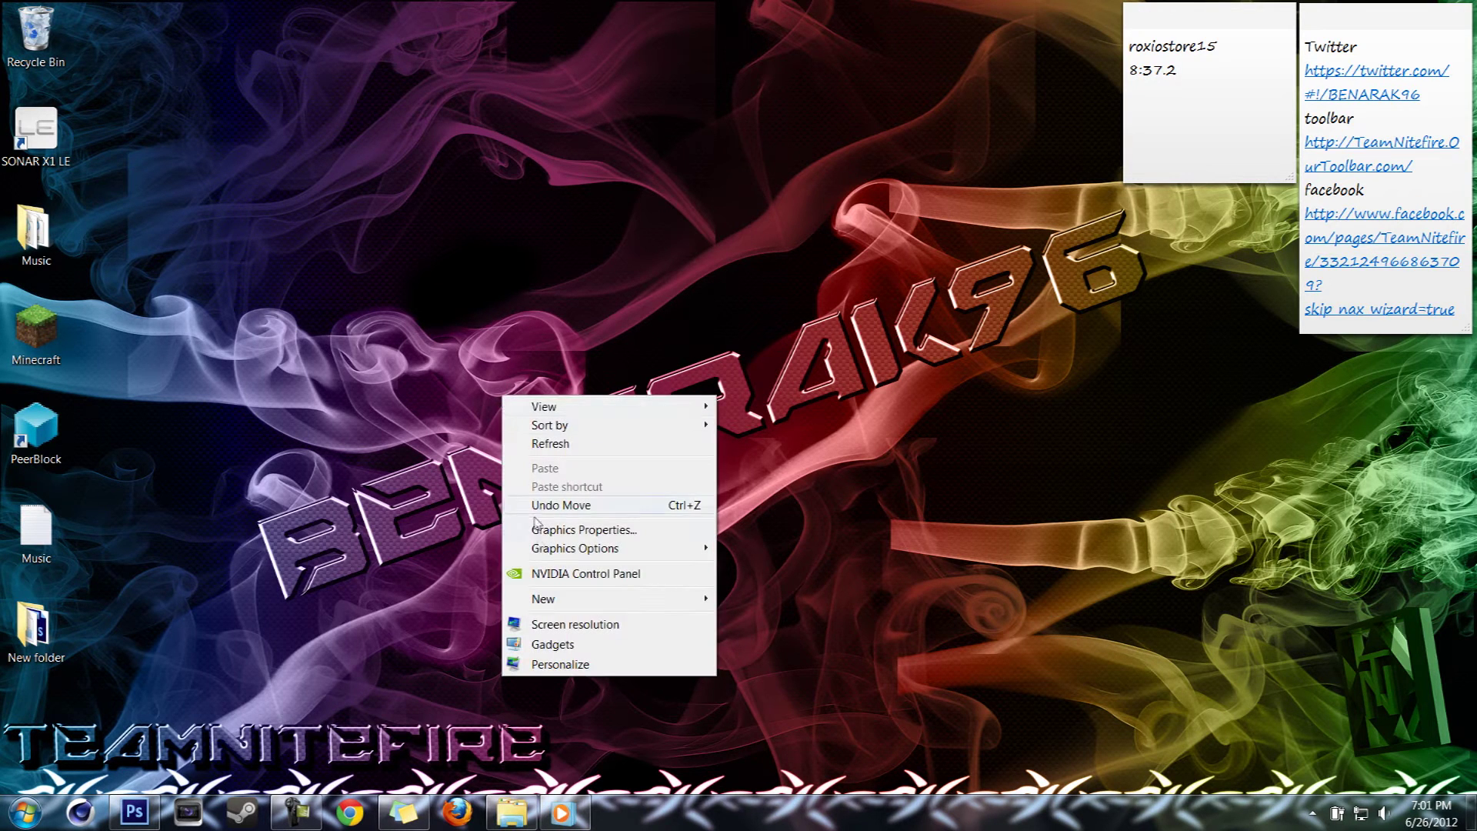
left_click(576, 626)
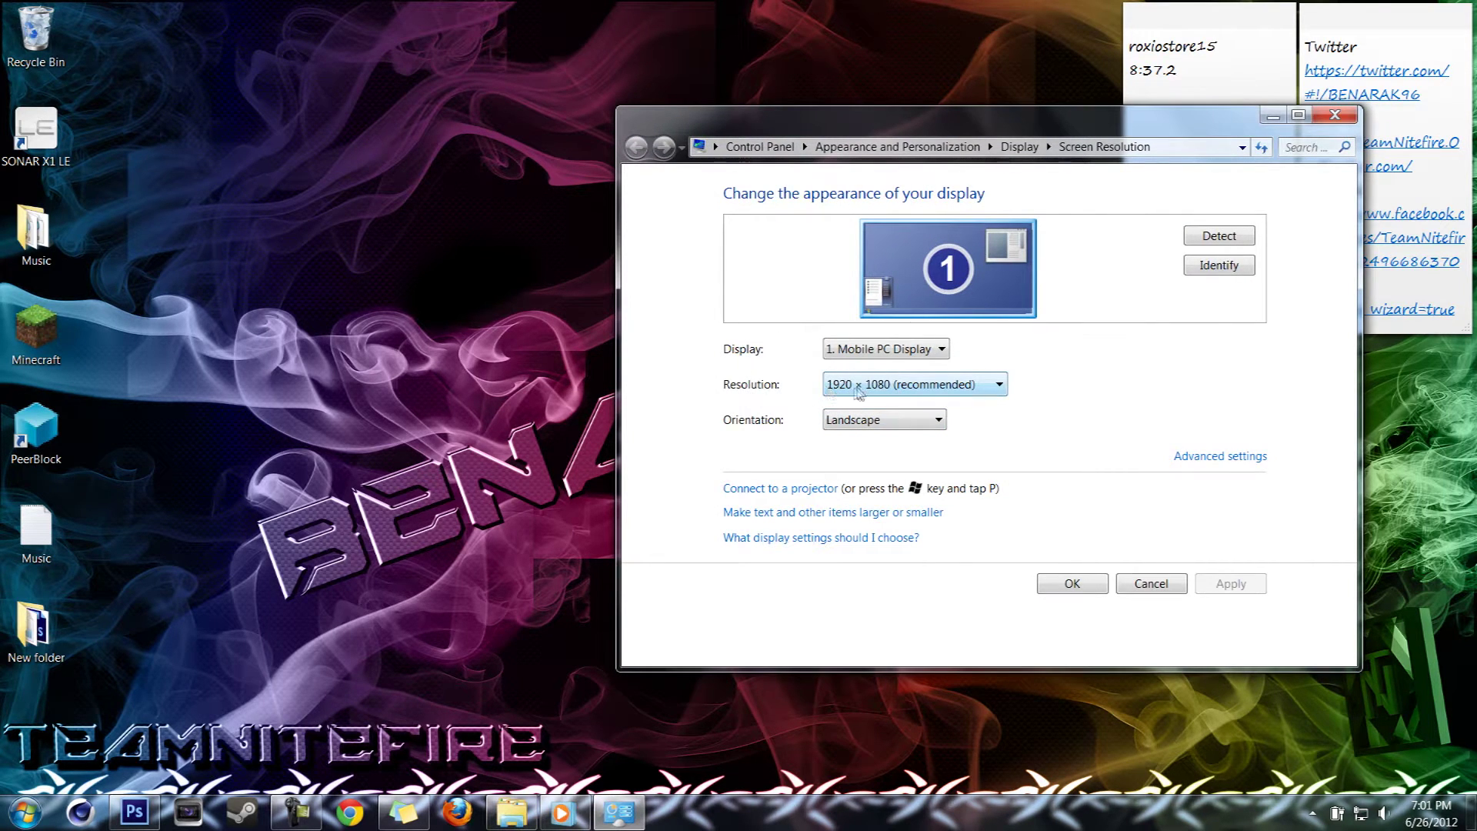
left_click(899, 391)
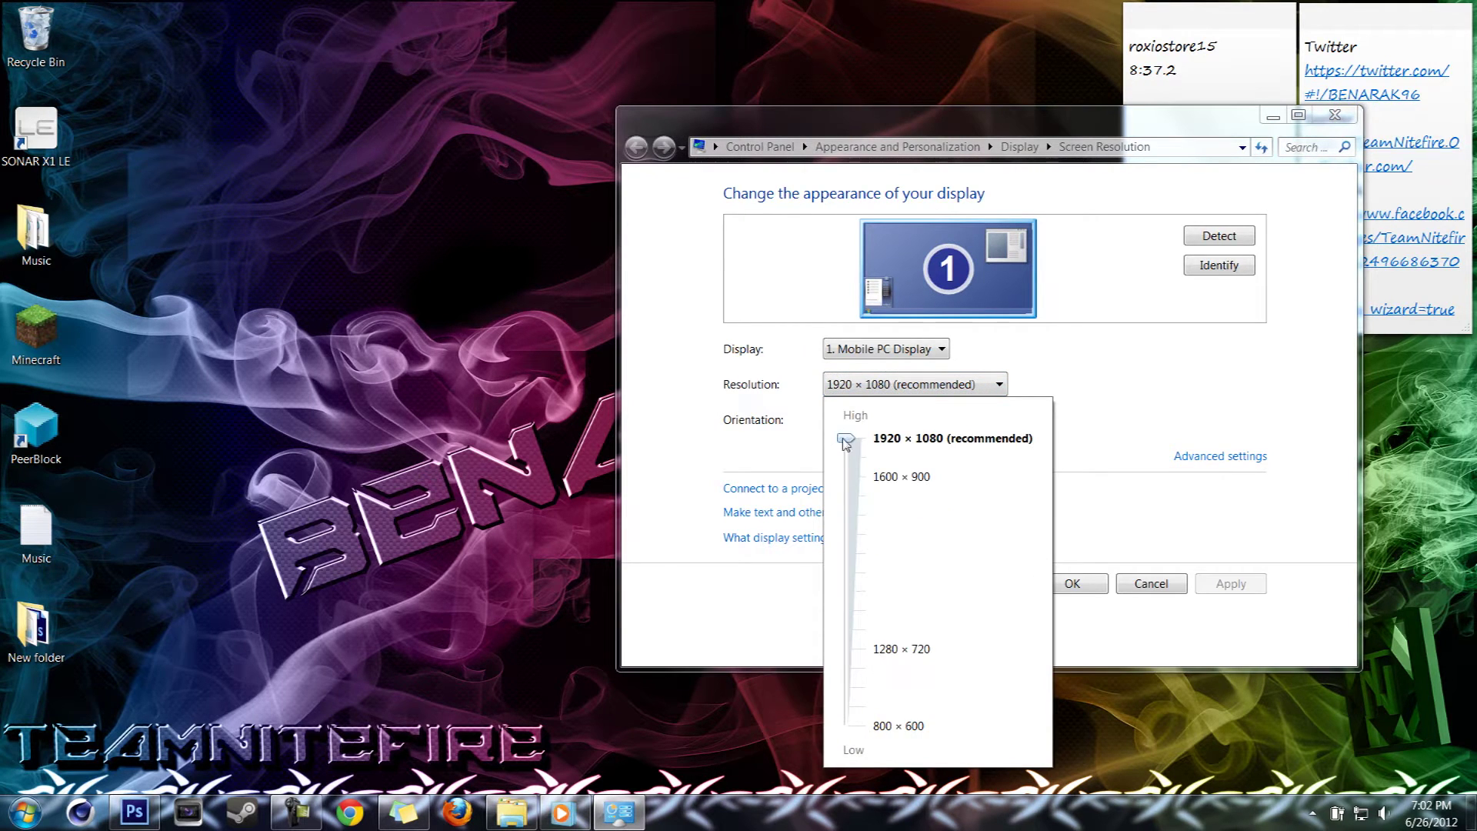
left_click(878, 390)
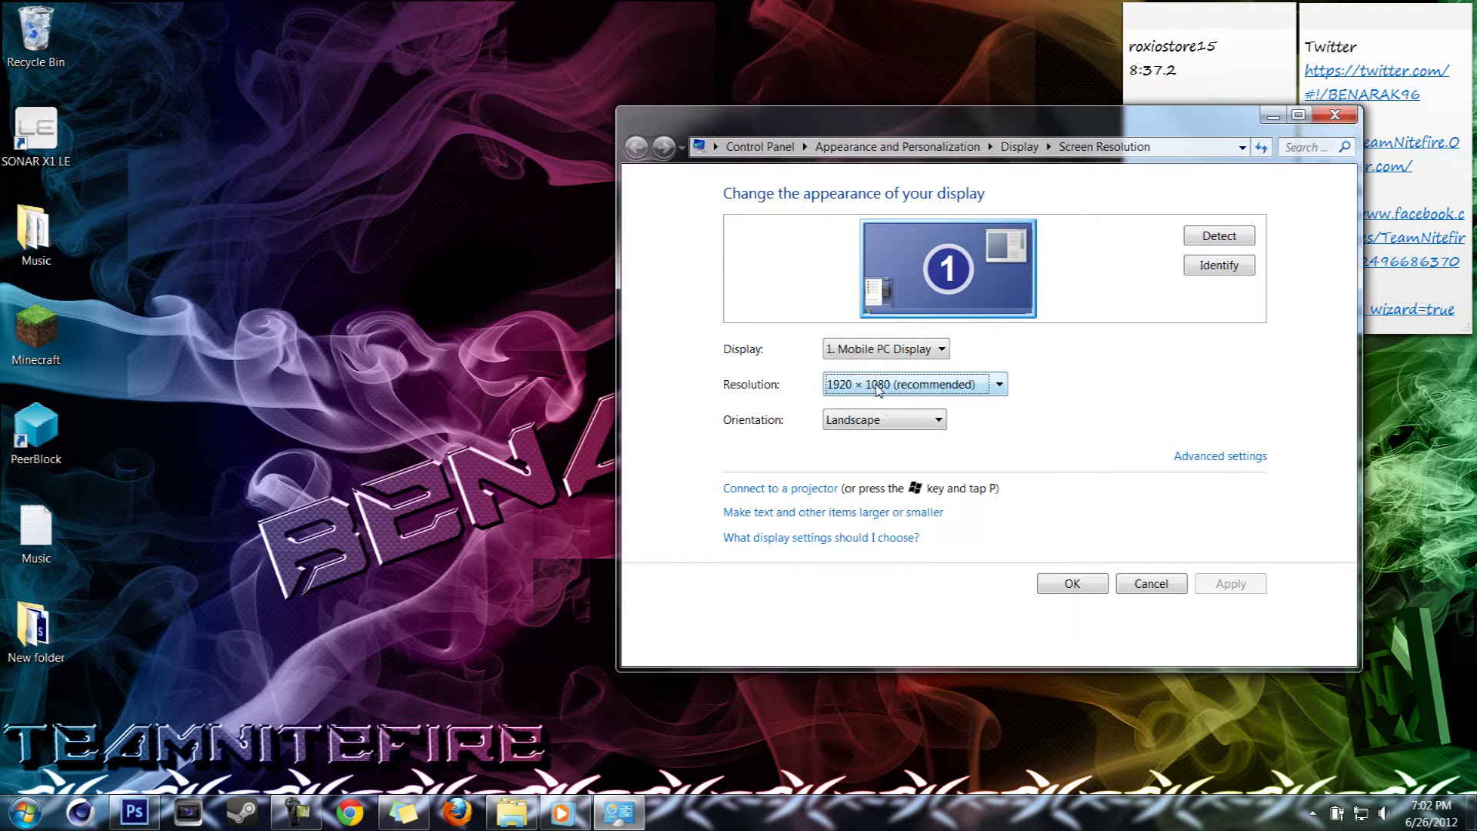
left_click(1097, 584)
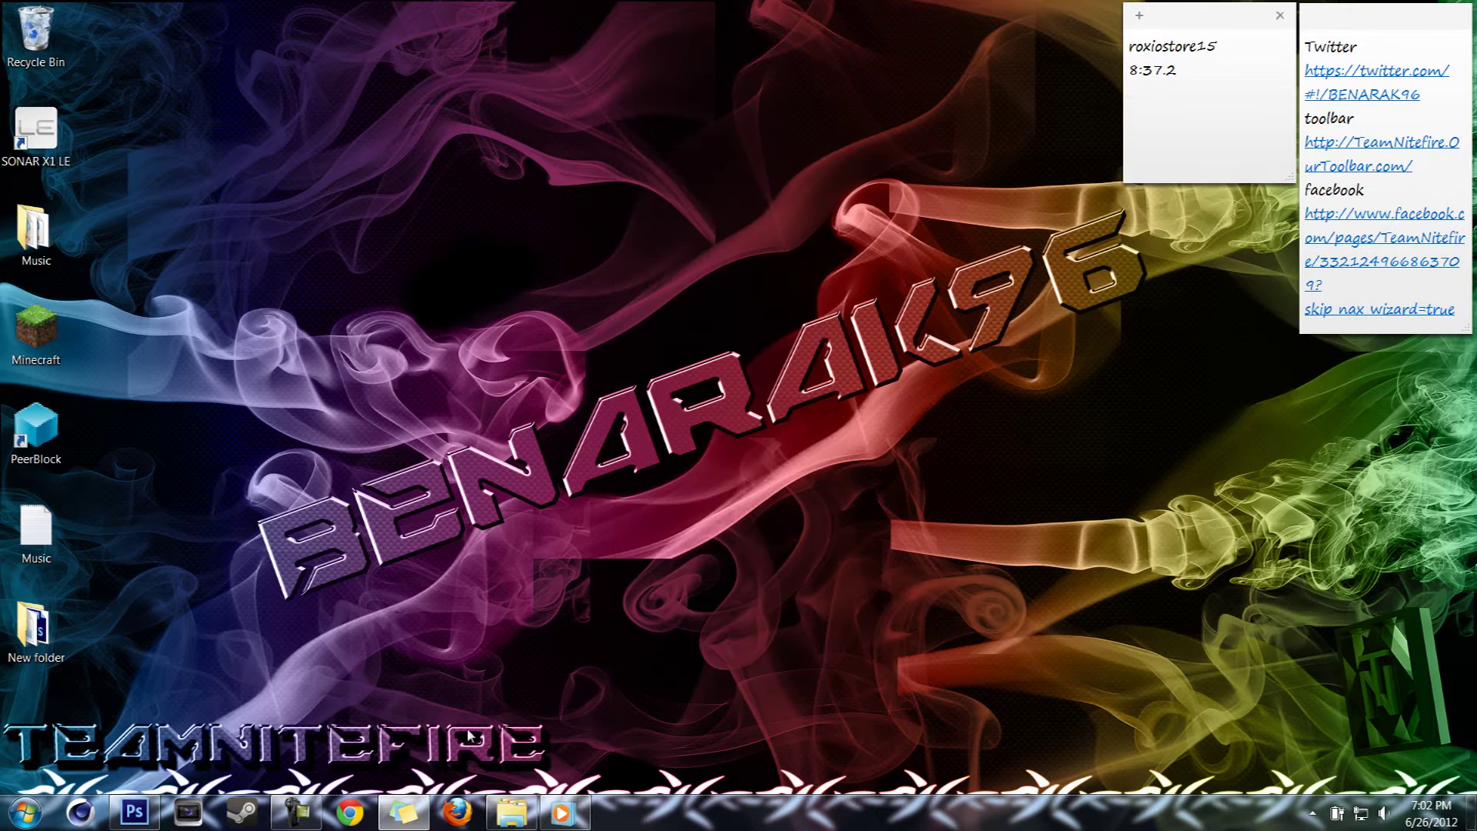
left_click(134, 812)
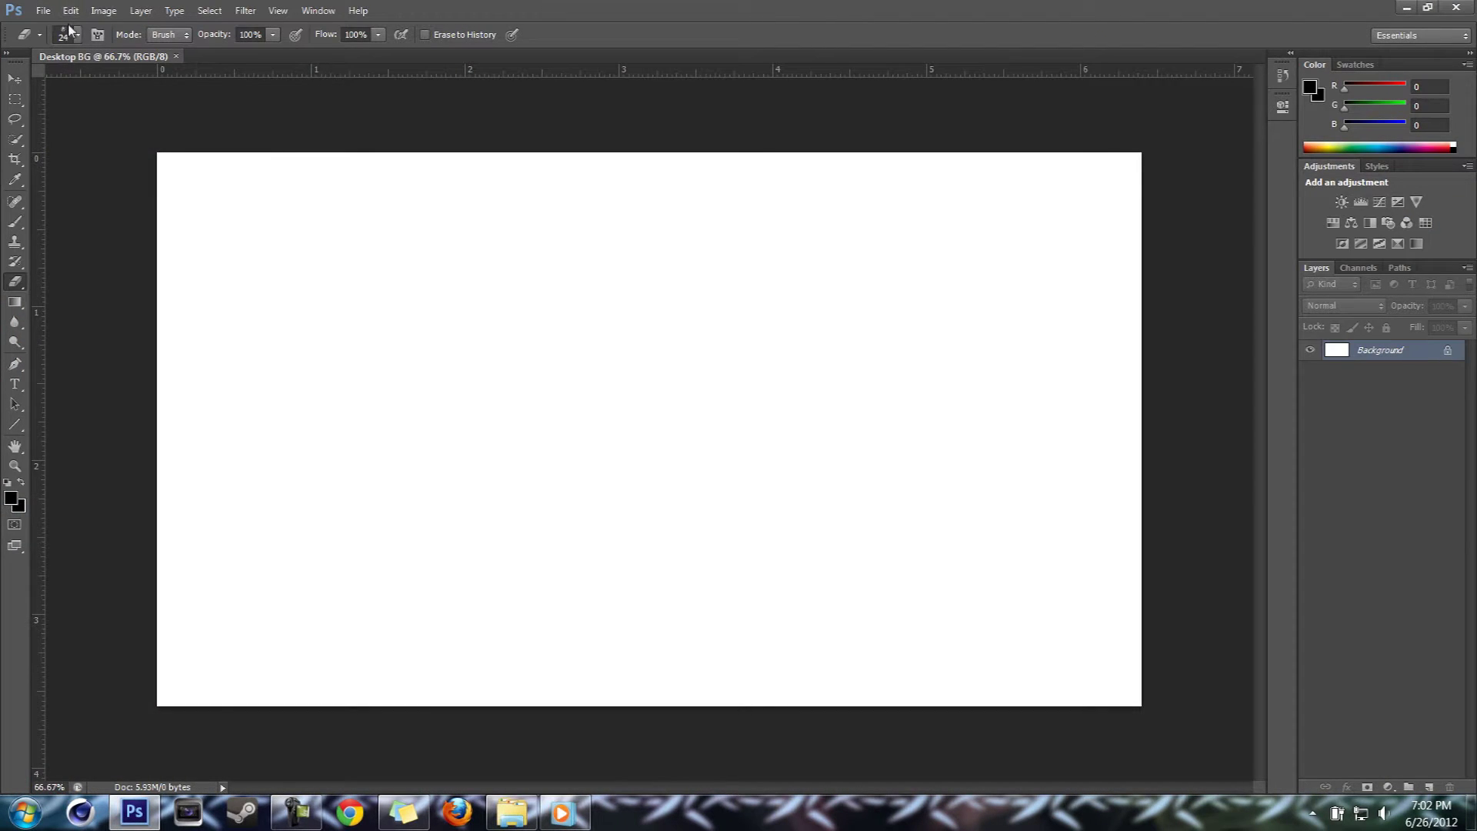
Convert the locked Background into a layer named Black with colour label None.
double_click(1448, 352)
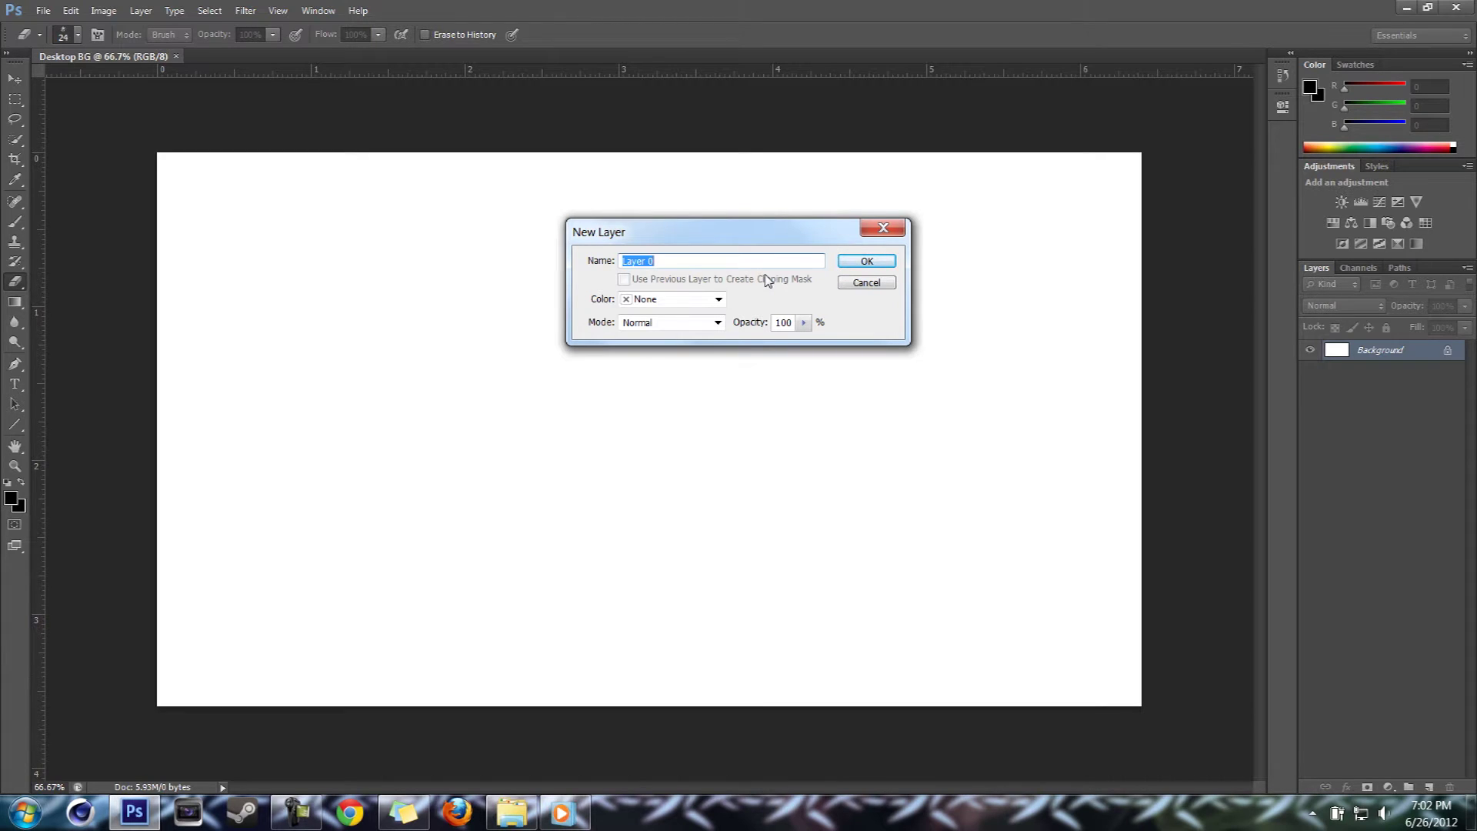
type("Black")
left_click(718, 299)
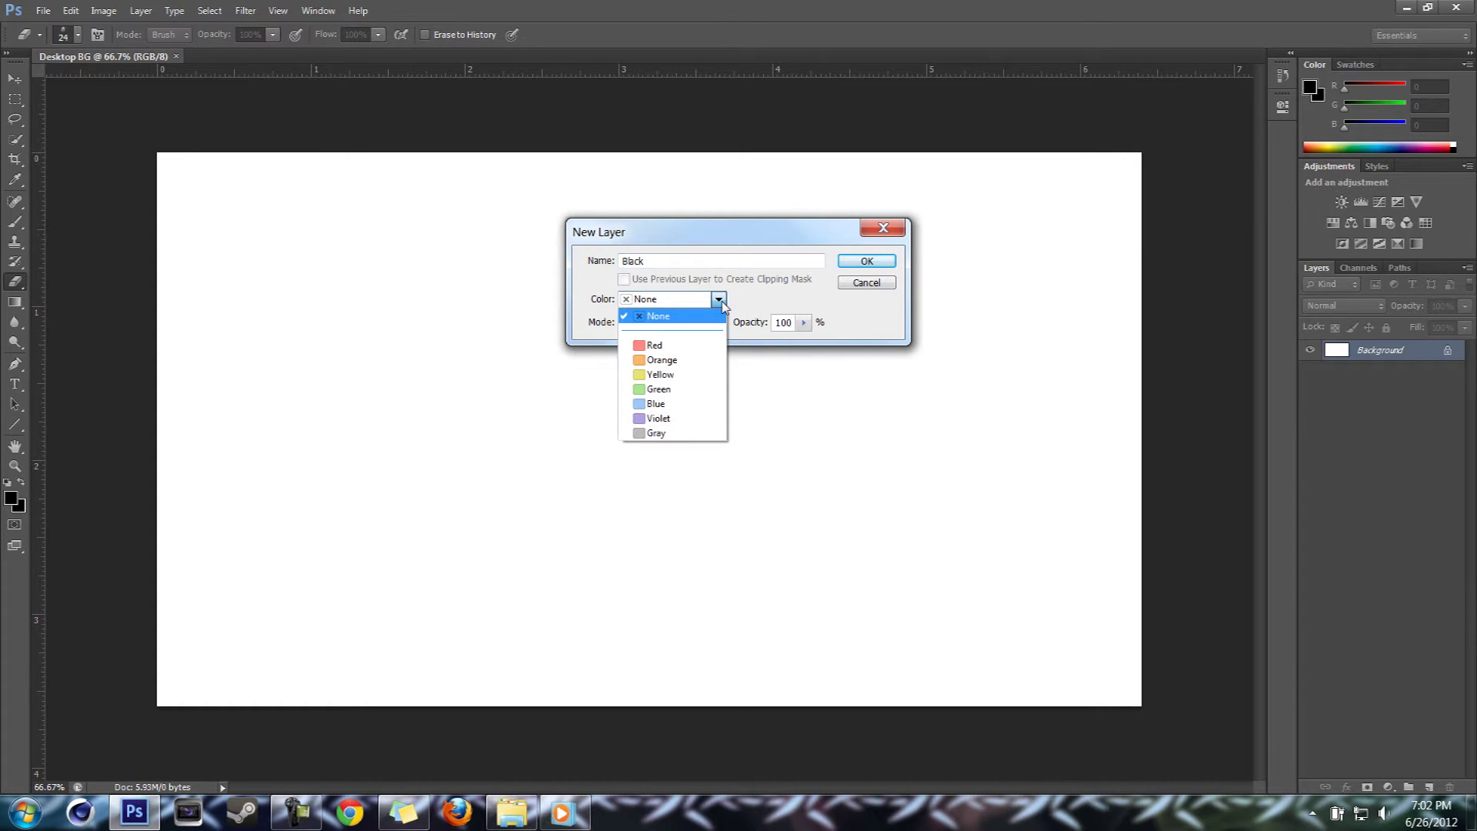
left_click(718, 299)
left_click(870, 263)
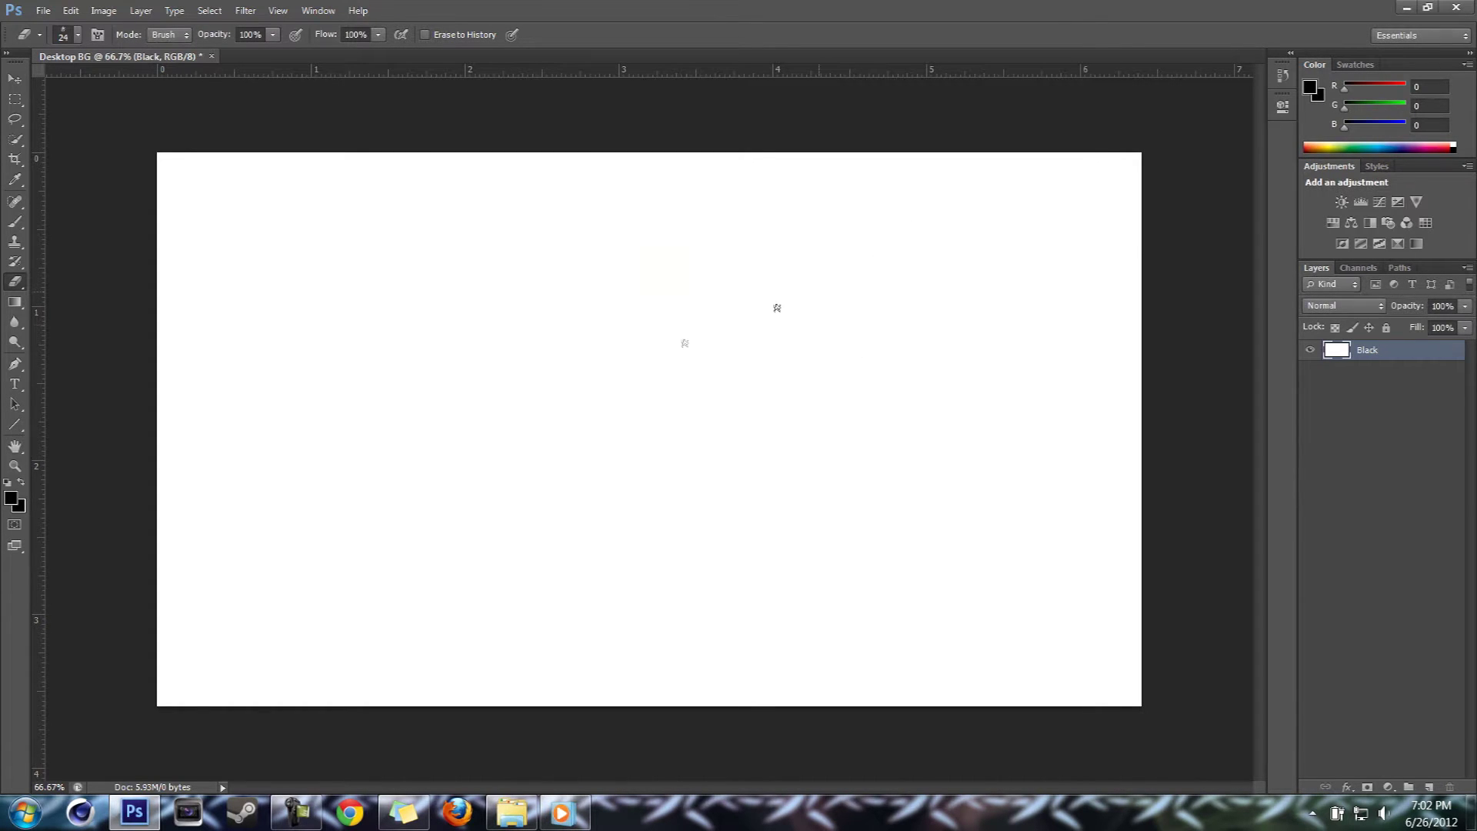
Fill the Black layer with solid black using the Paint Bucket, and add an empty layer above.
left_click(17, 303)
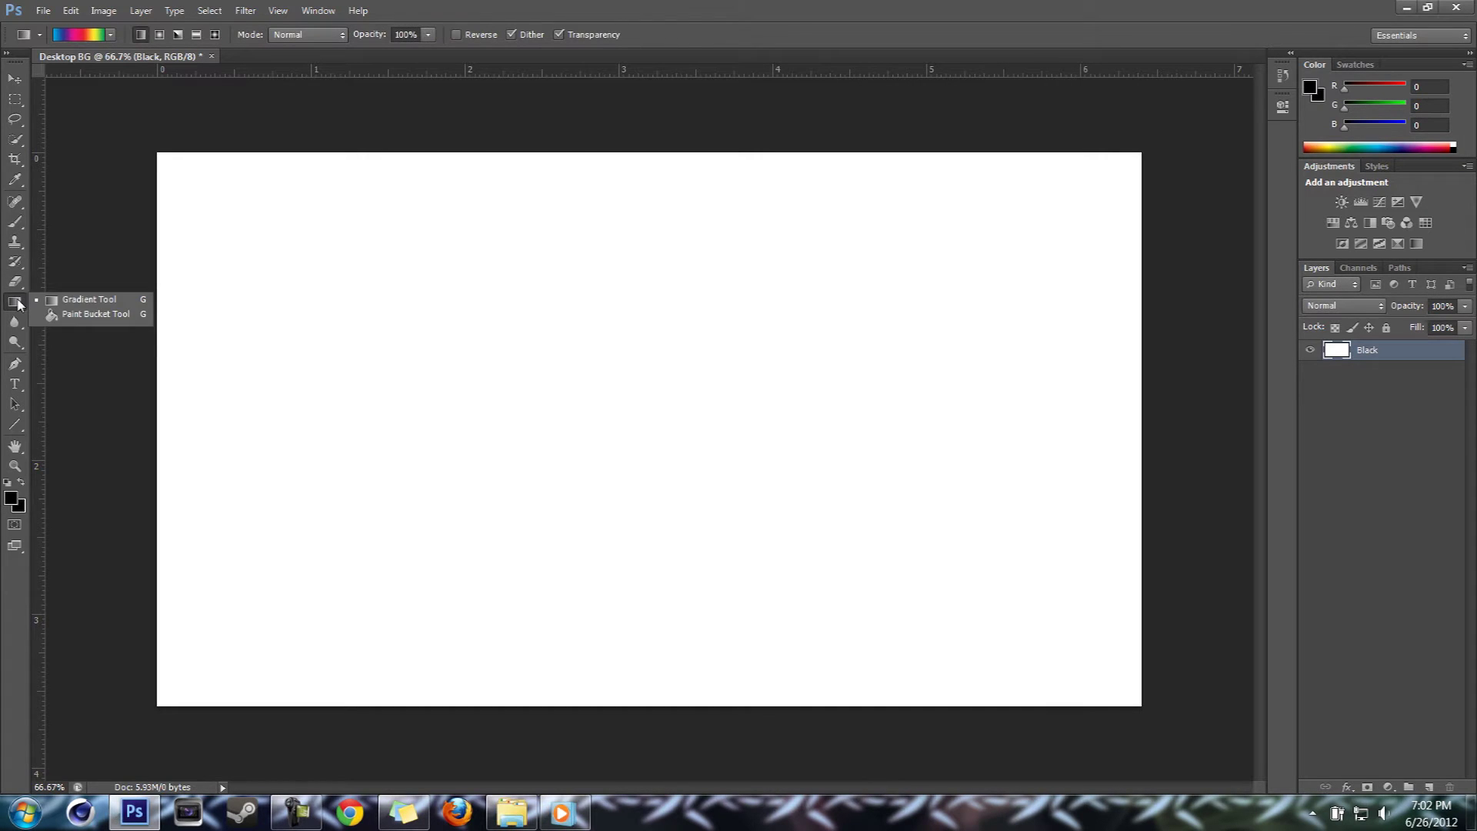
left_click(95, 315)
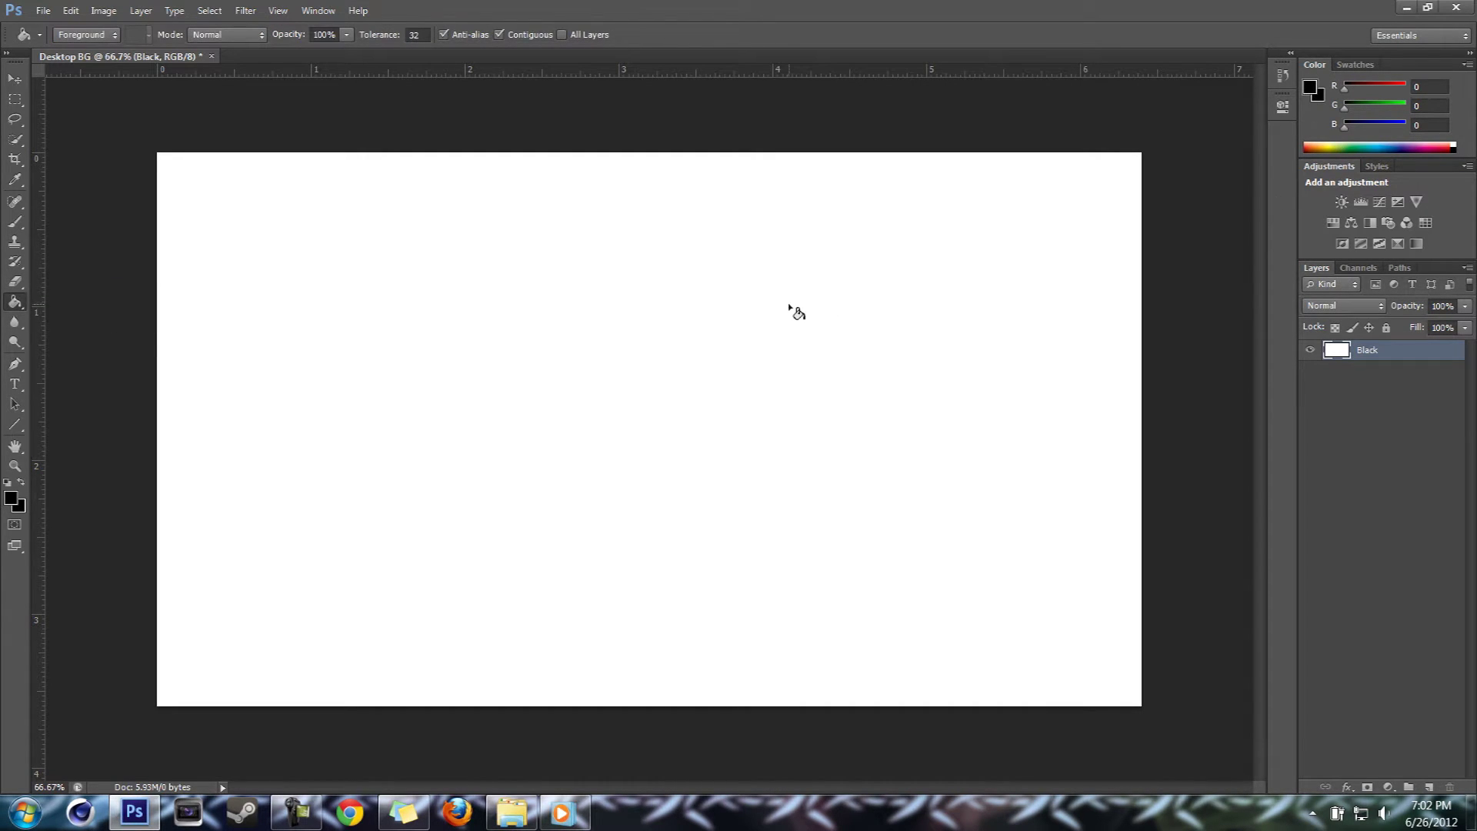
left_click(784, 431)
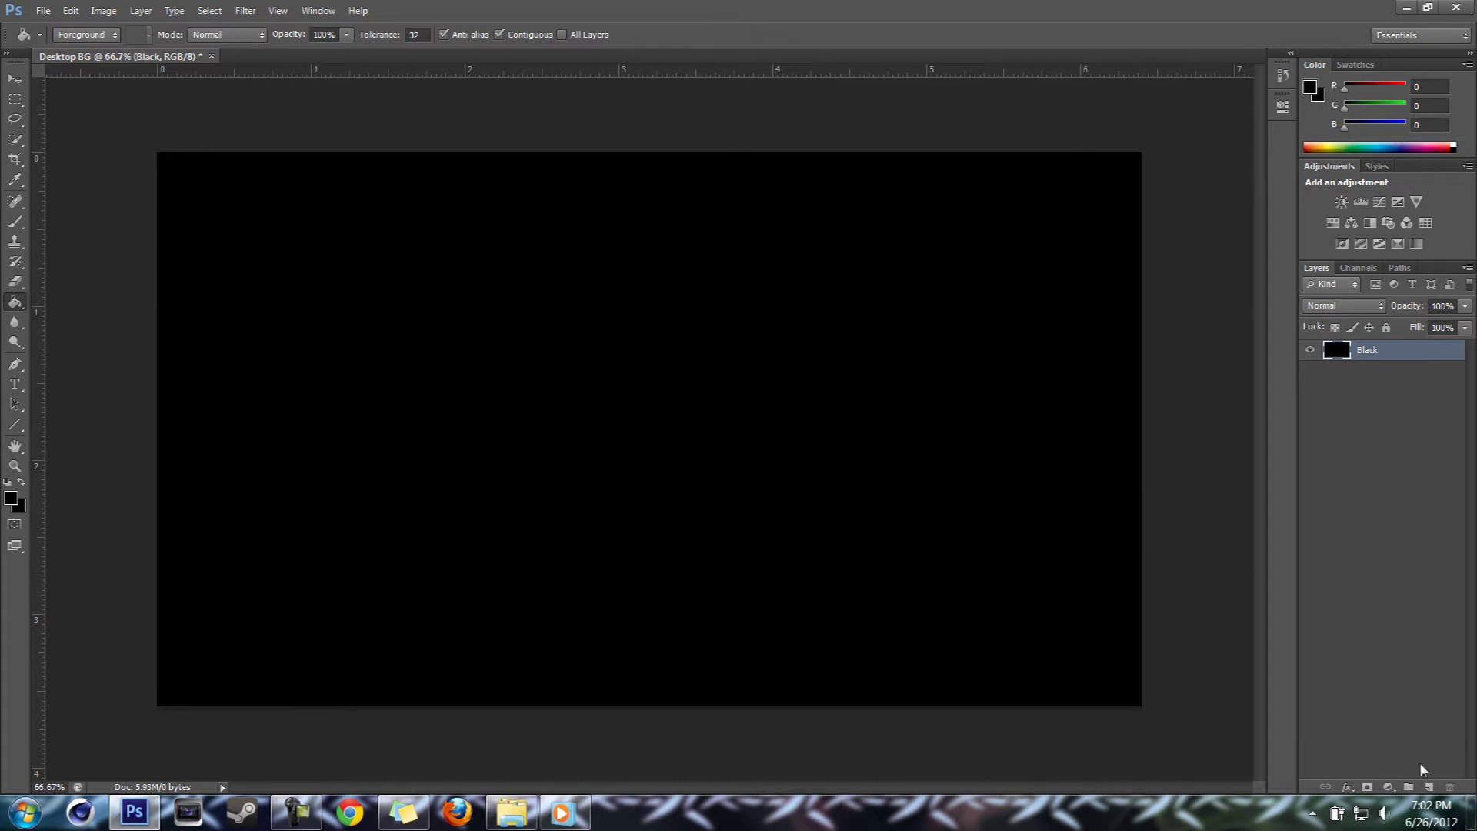
left_click(1429, 786)
Rename the new layer to Gradient and move it below the Black layer.
double_click(1376, 351)
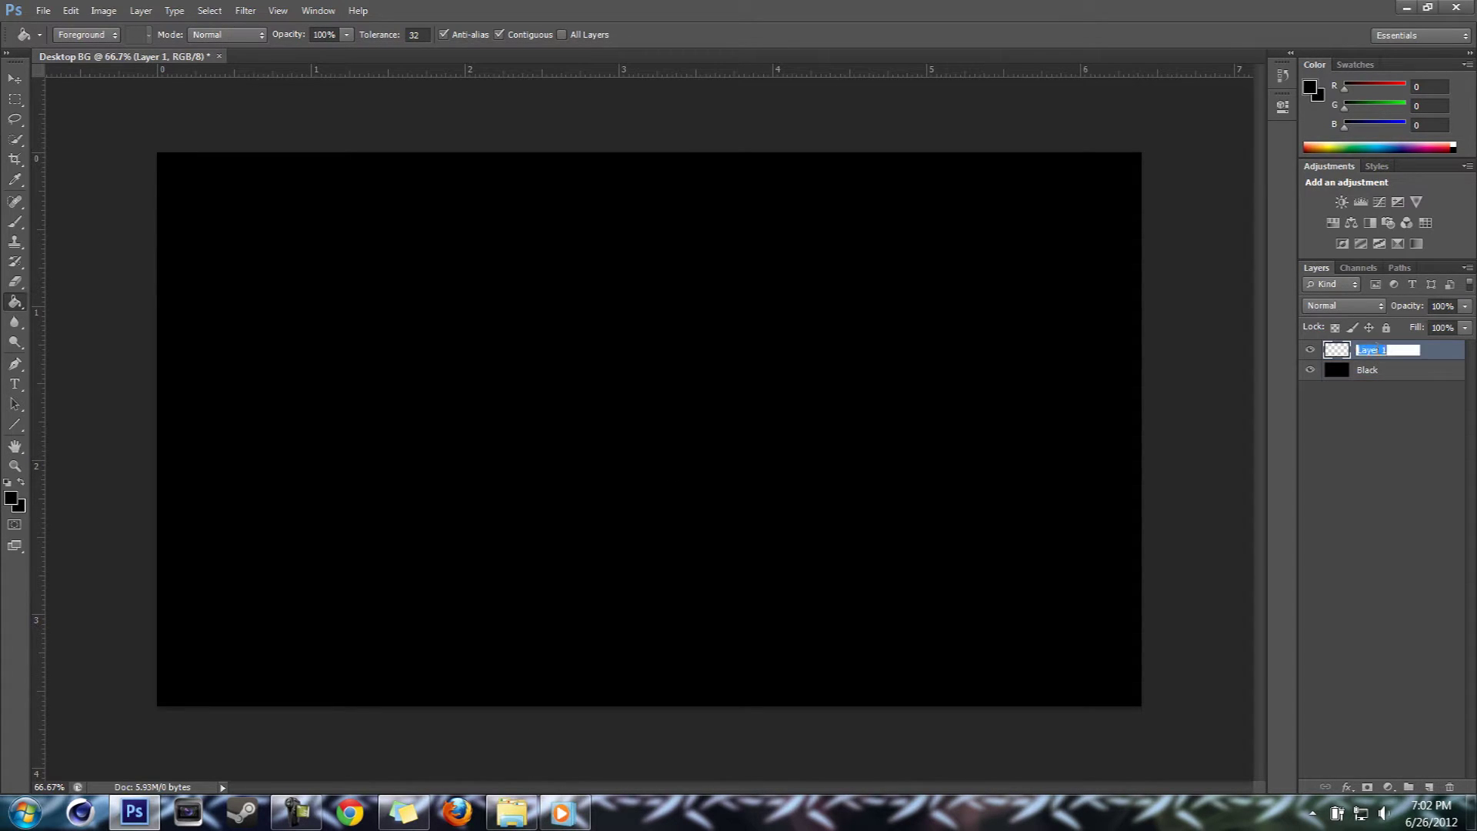
type("Gl")
left_click(1334, 463)
left_click_drag(1379, 350, 1373, 388)
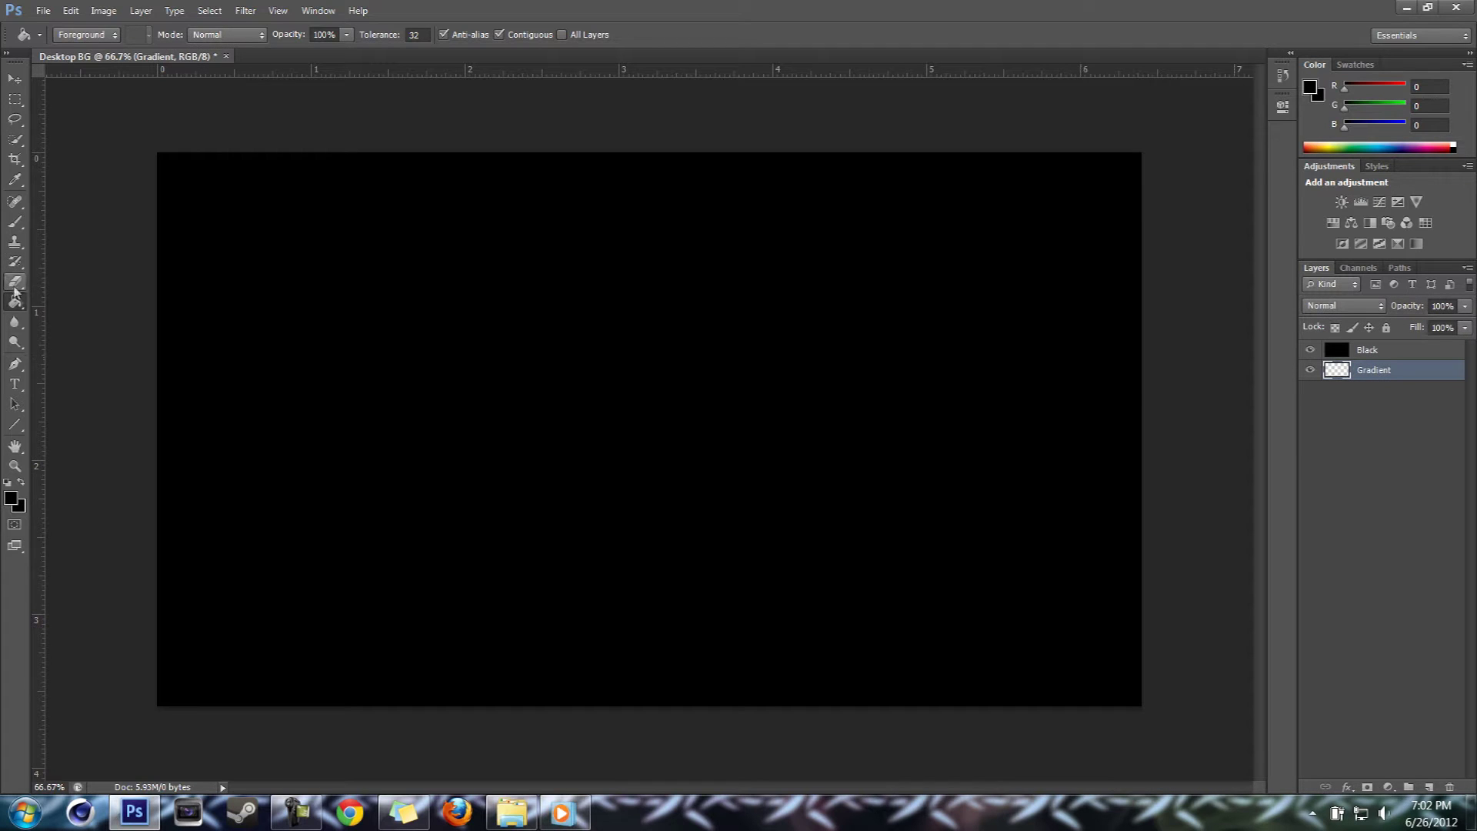
With the Gradient tool, replace the gradient presets with the Spectrums set and pick the rainbow.
left_click_drag(17, 303, 69, 299)
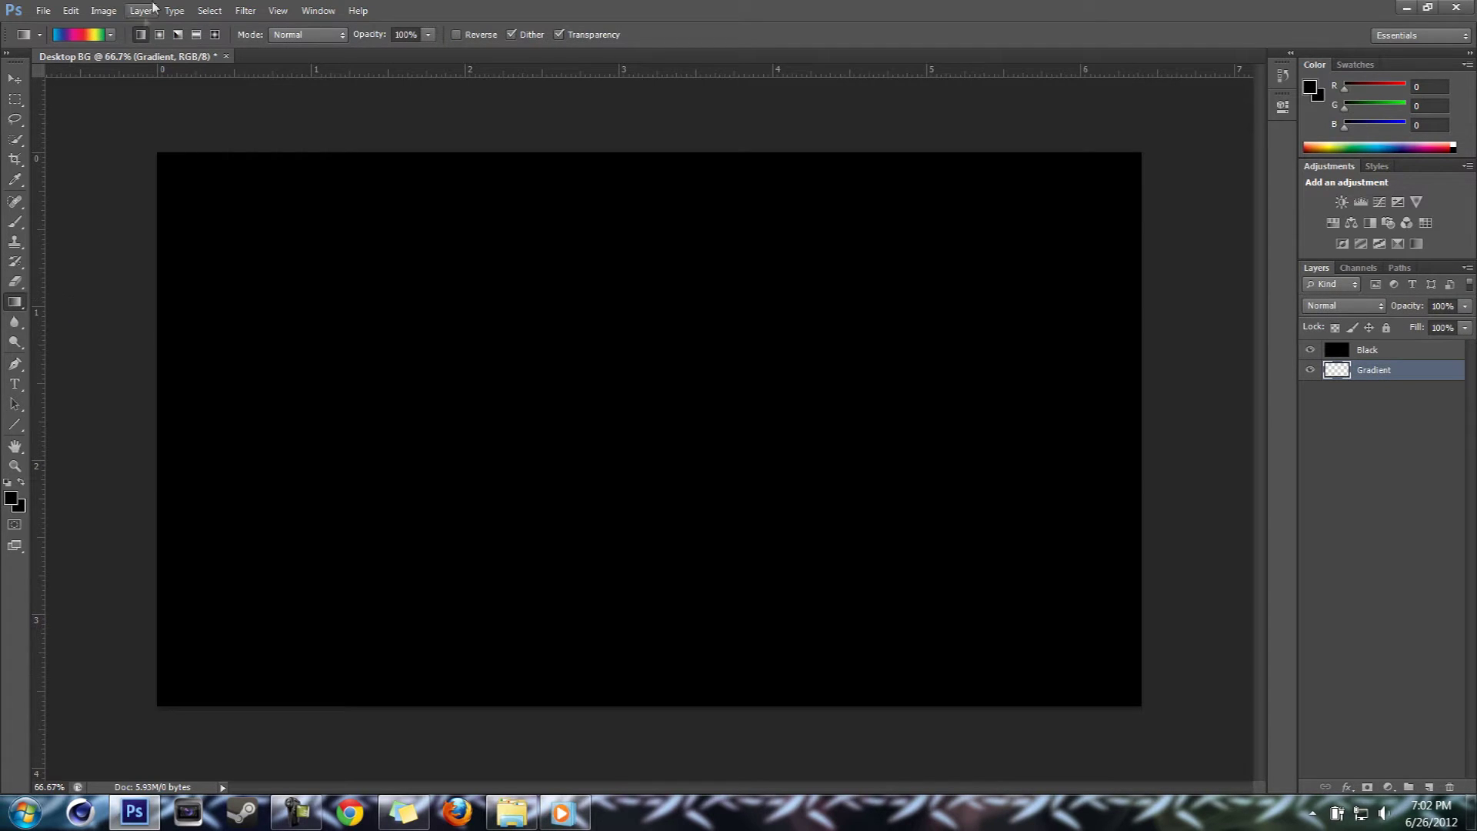
left_click(111, 34)
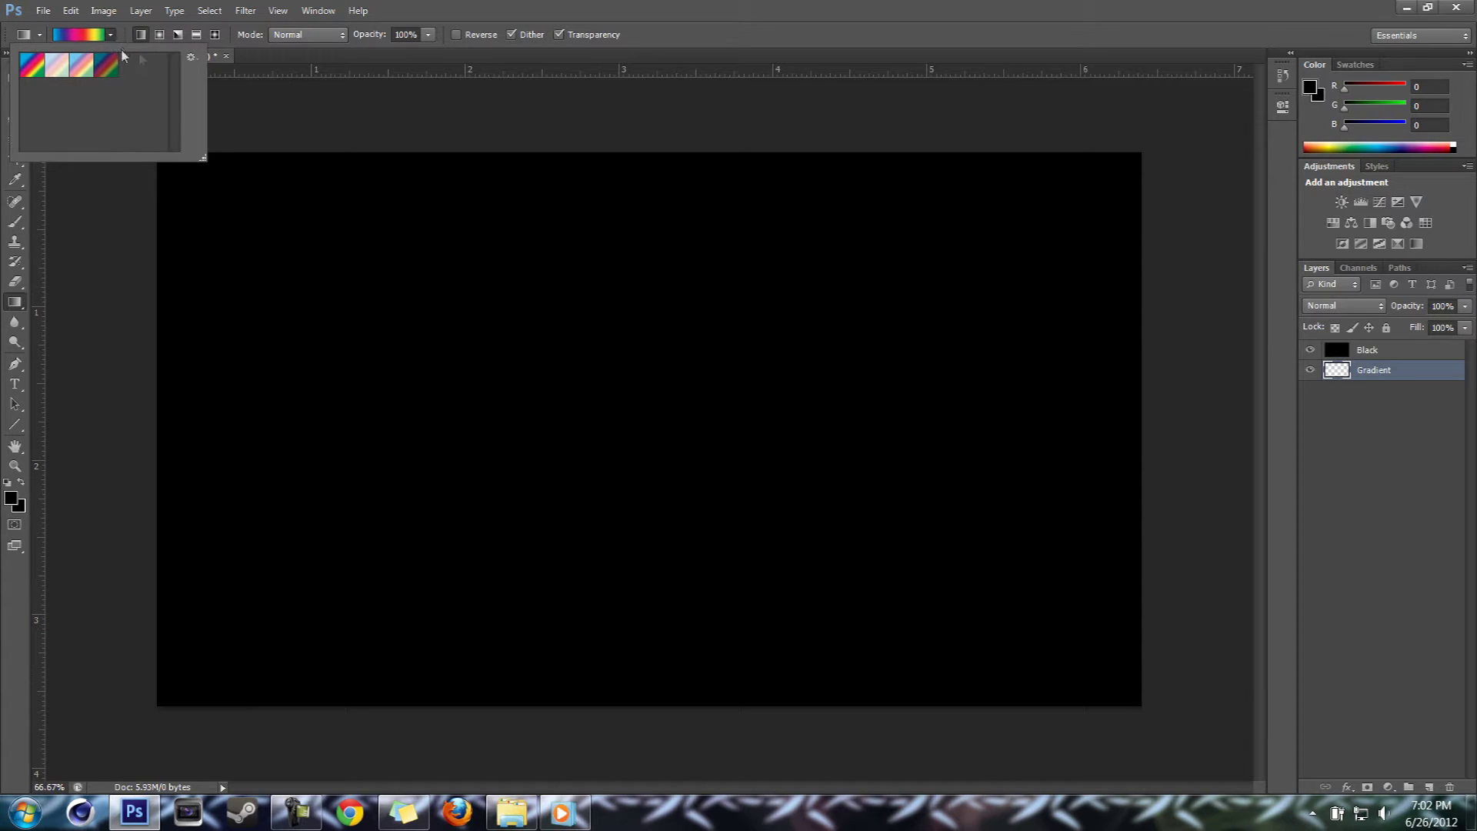
left_click(192, 58)
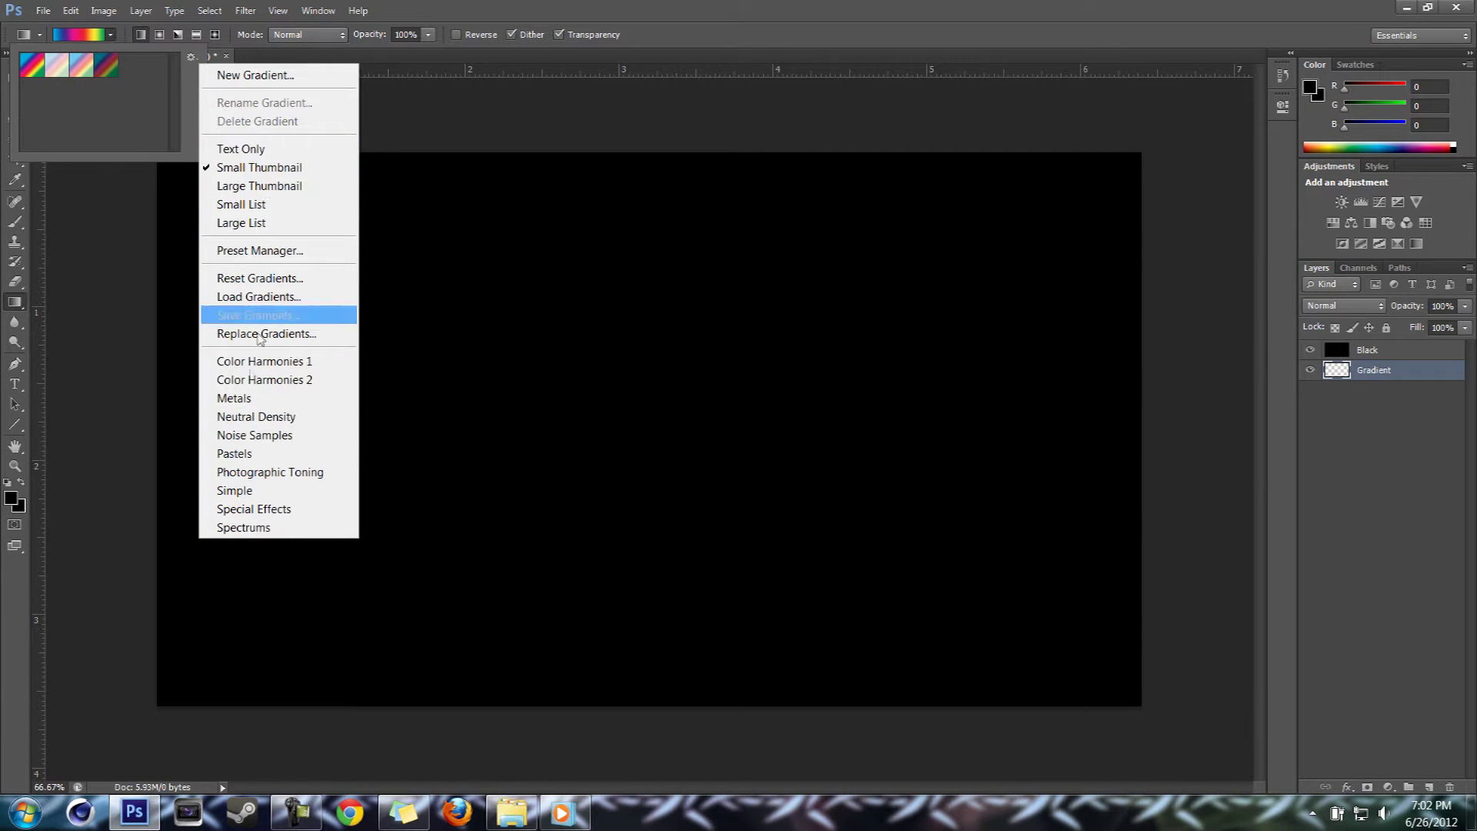
left_click(243, 527)
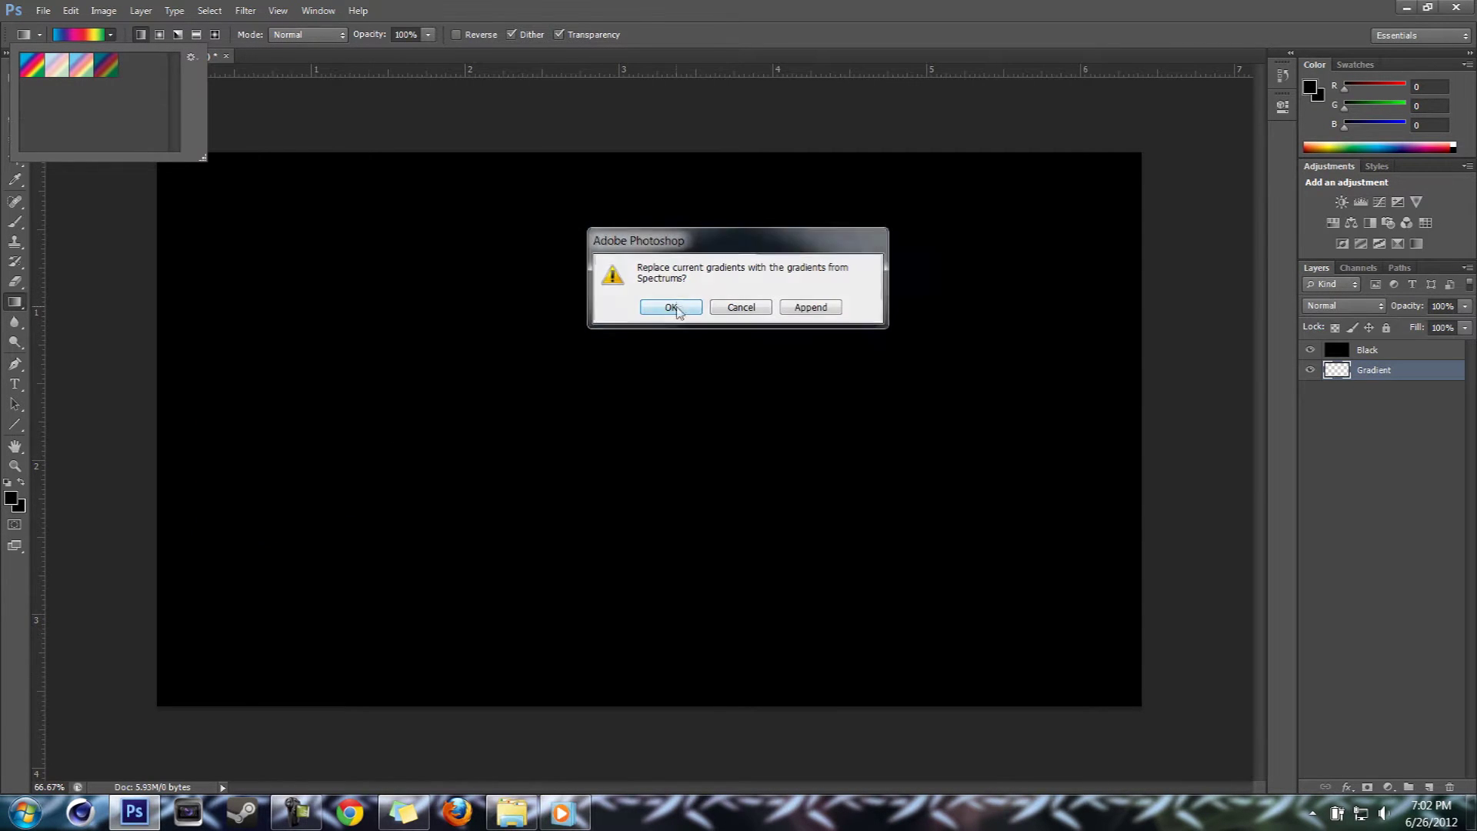
left_click(671, 307)
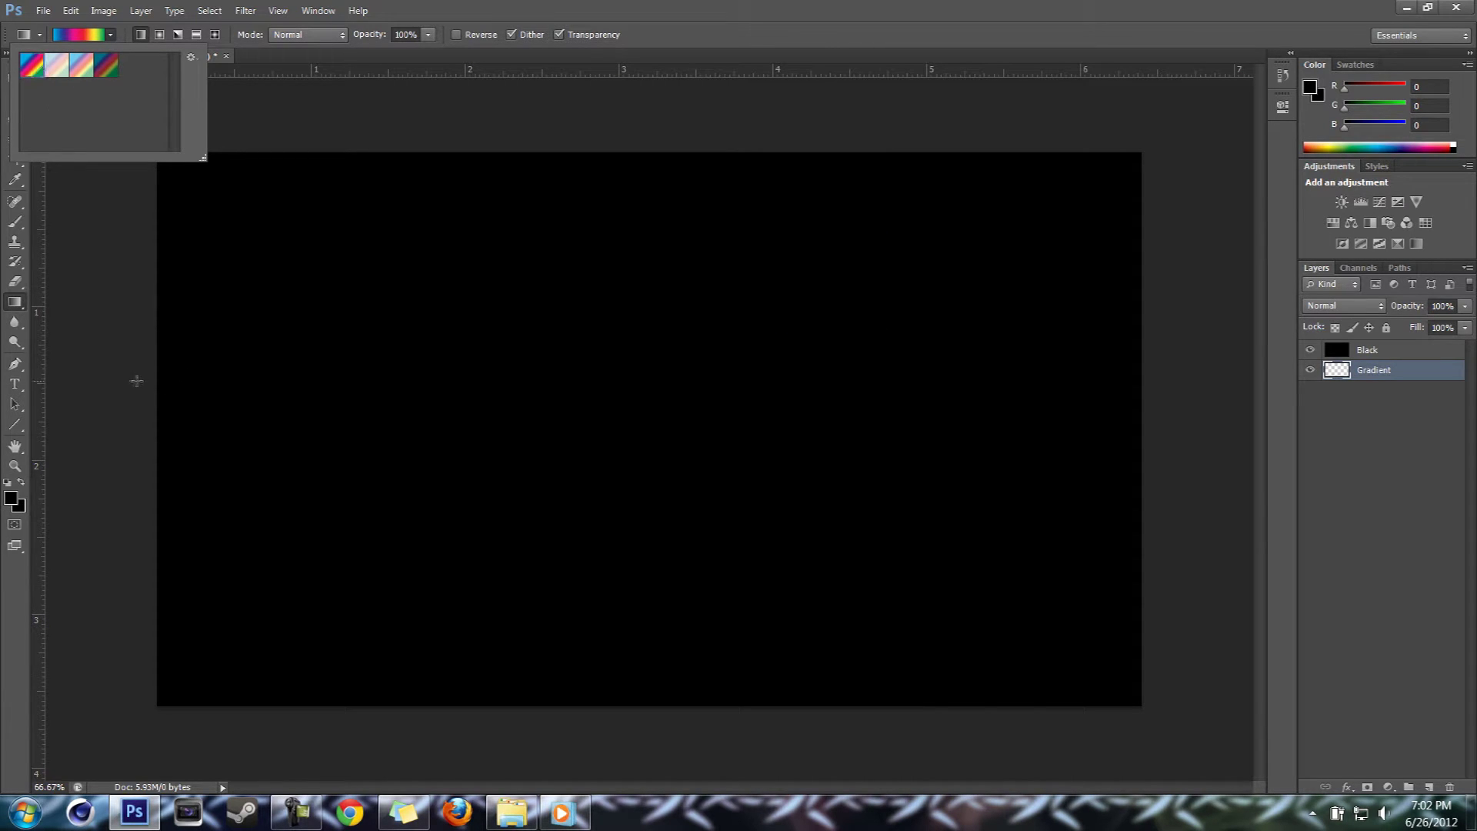
left_click(110, 35)
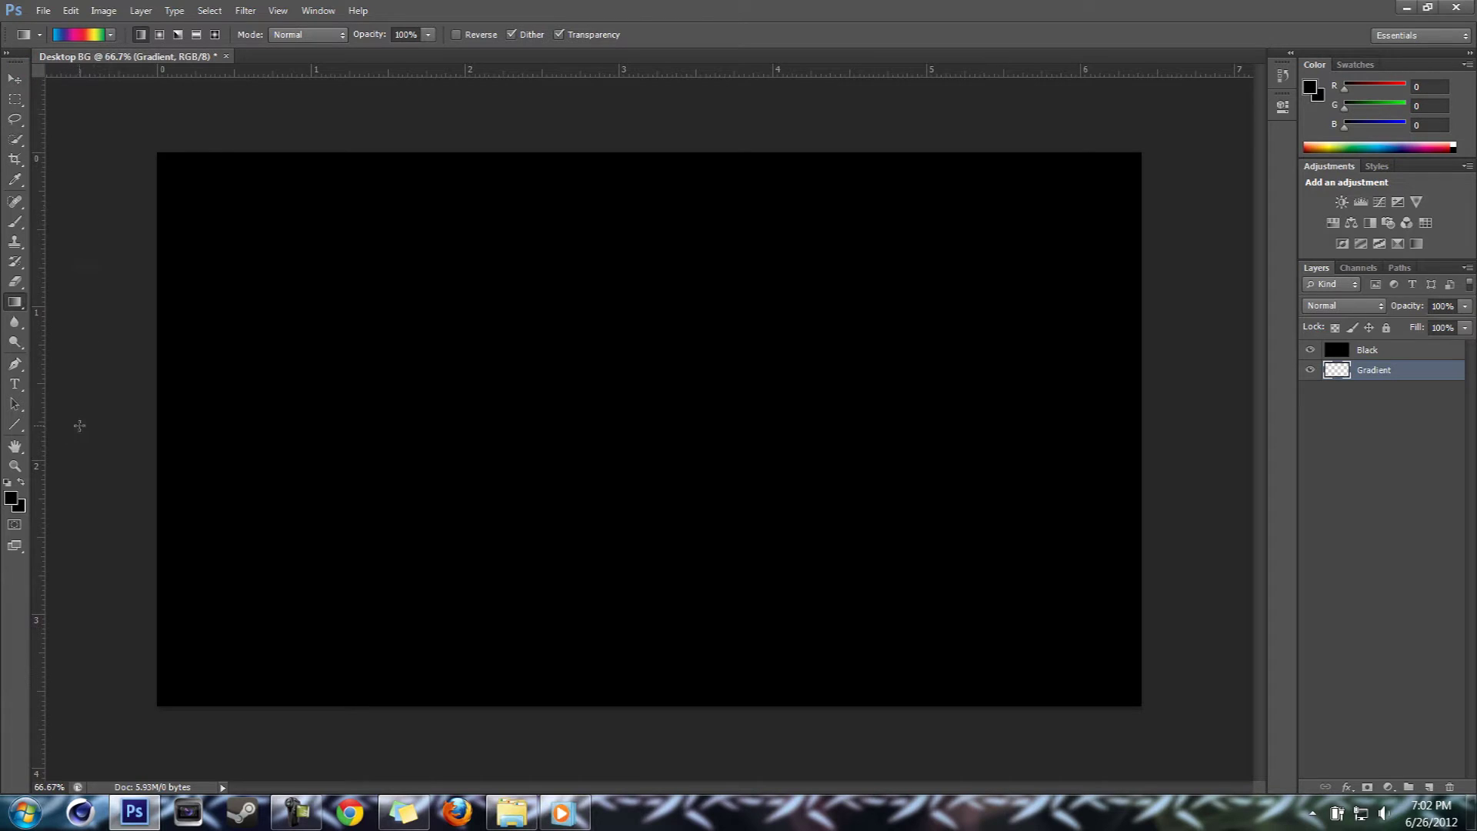
Draw the rainbow gradient left to right on the Gradient layer, checking it by toggling Black's visibility.
left_click_drag(79, 425, 1206, 521)
left_click(1310, 350)
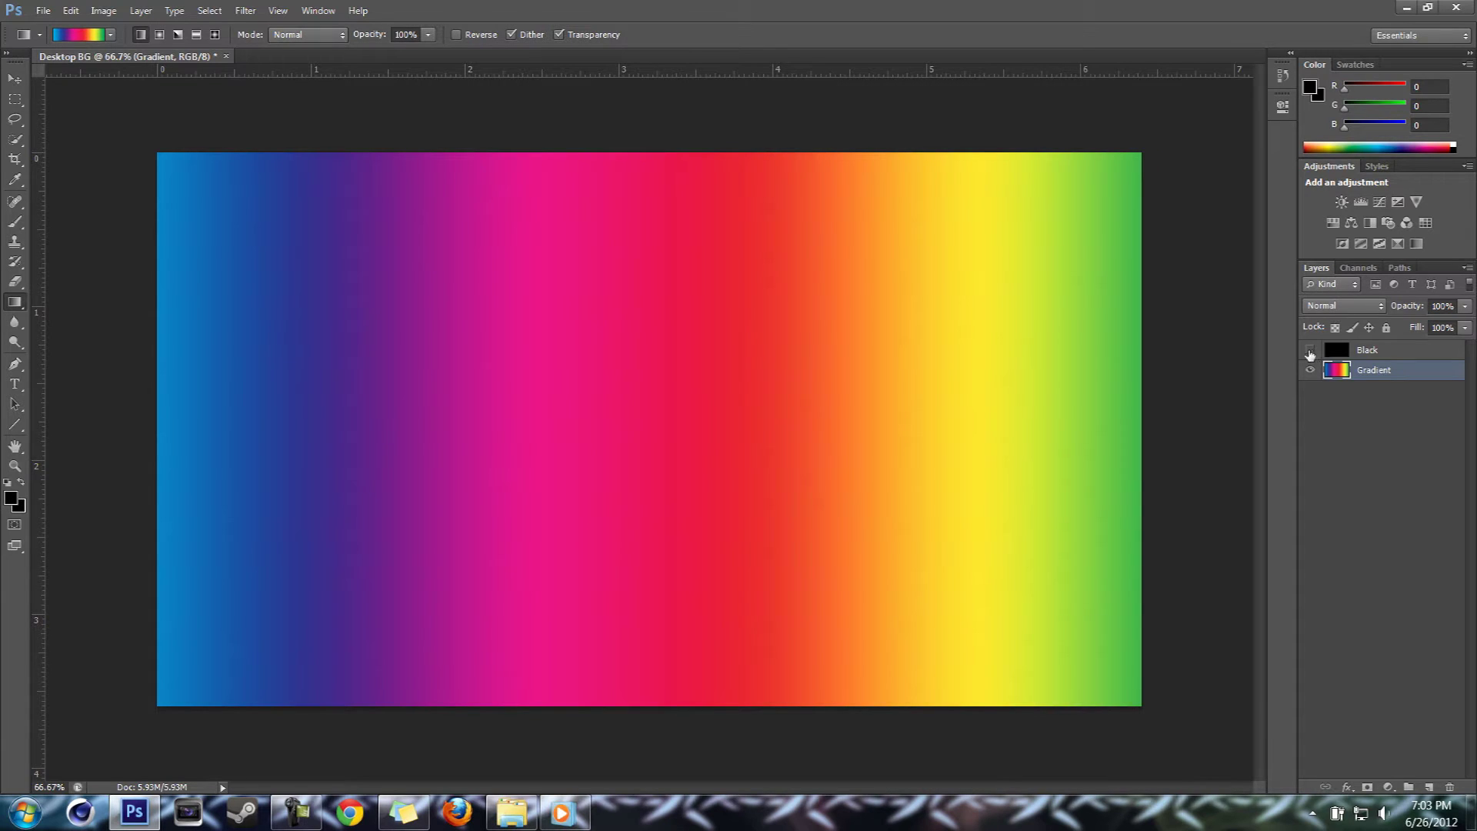
left_click(1310, 352)
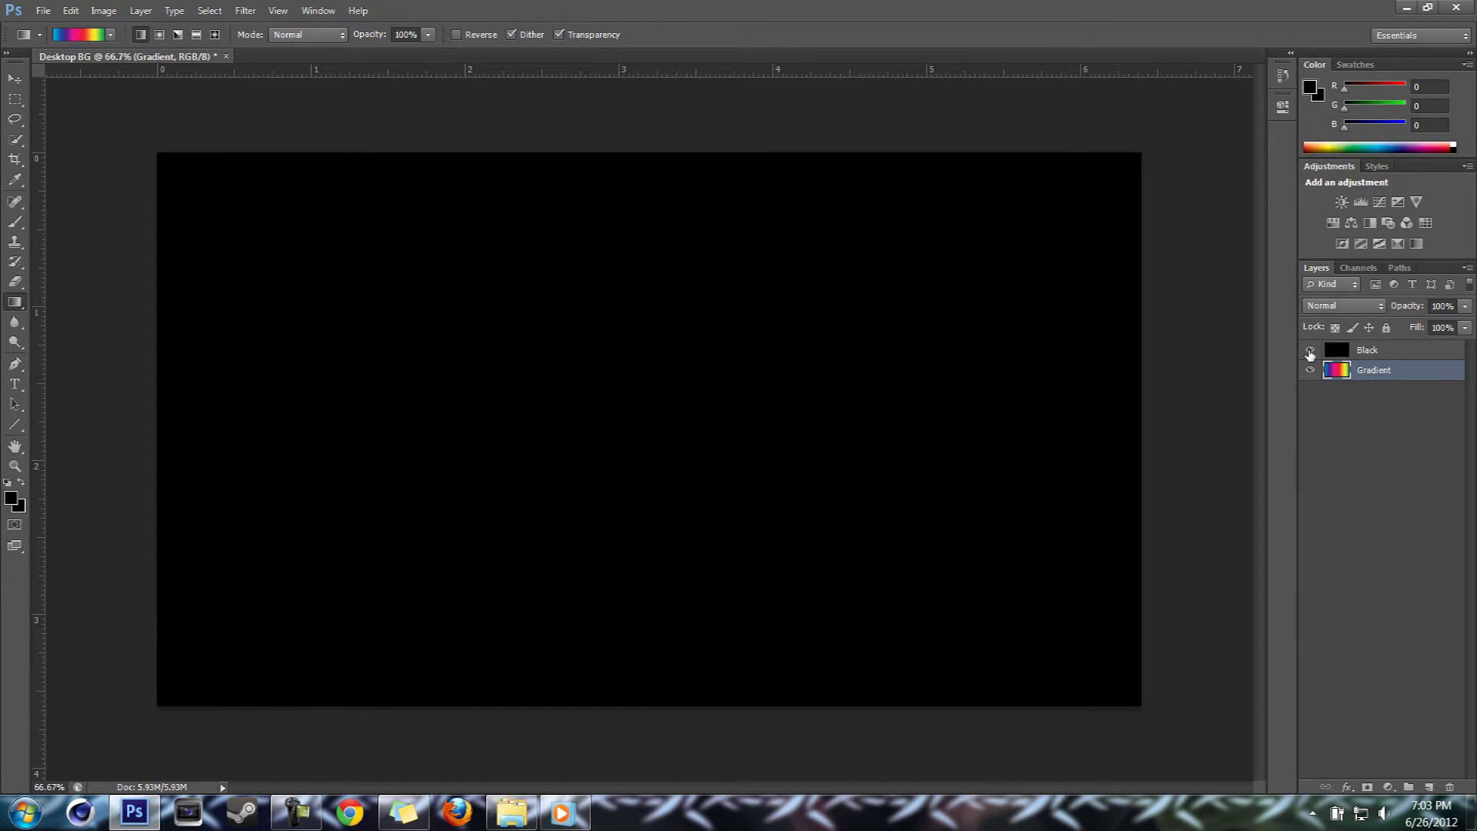
Select the Eraser and the Black layer, then briefly minimize and restore Photoshop.
left_click(16, 282)
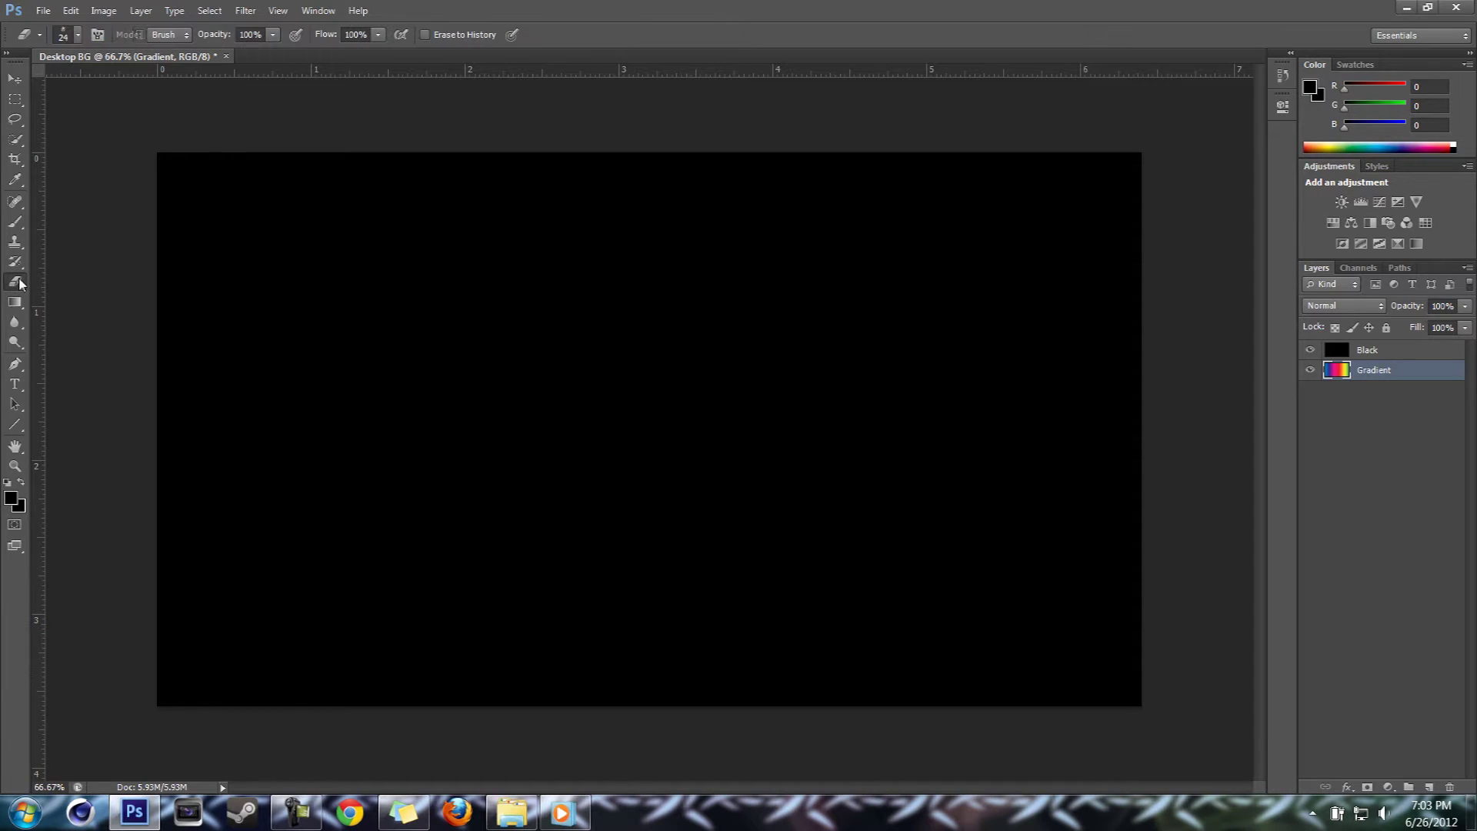
left_click(1406, 359)
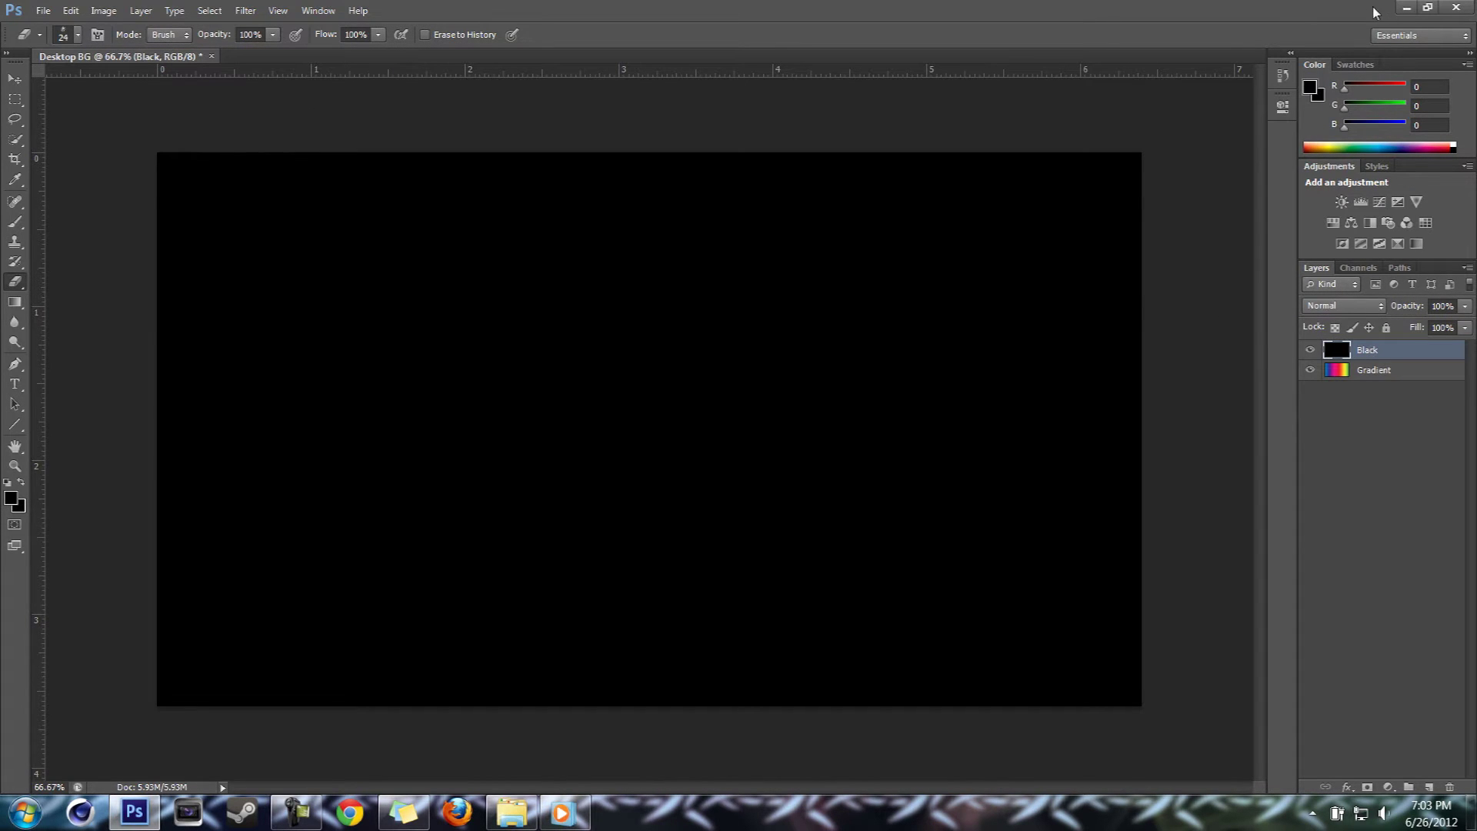
left_click(1406, 8)
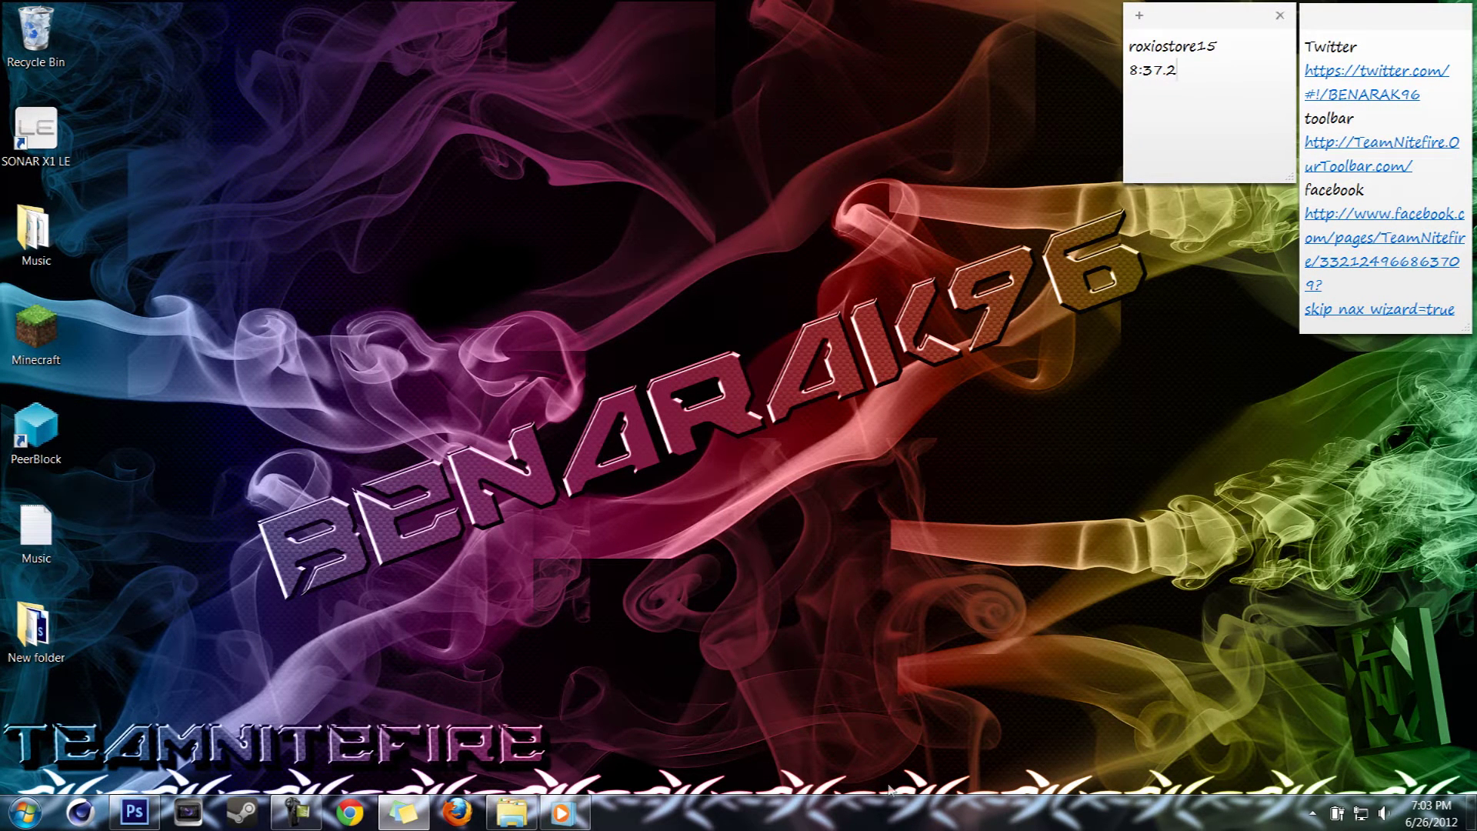
left_click(146, 816)
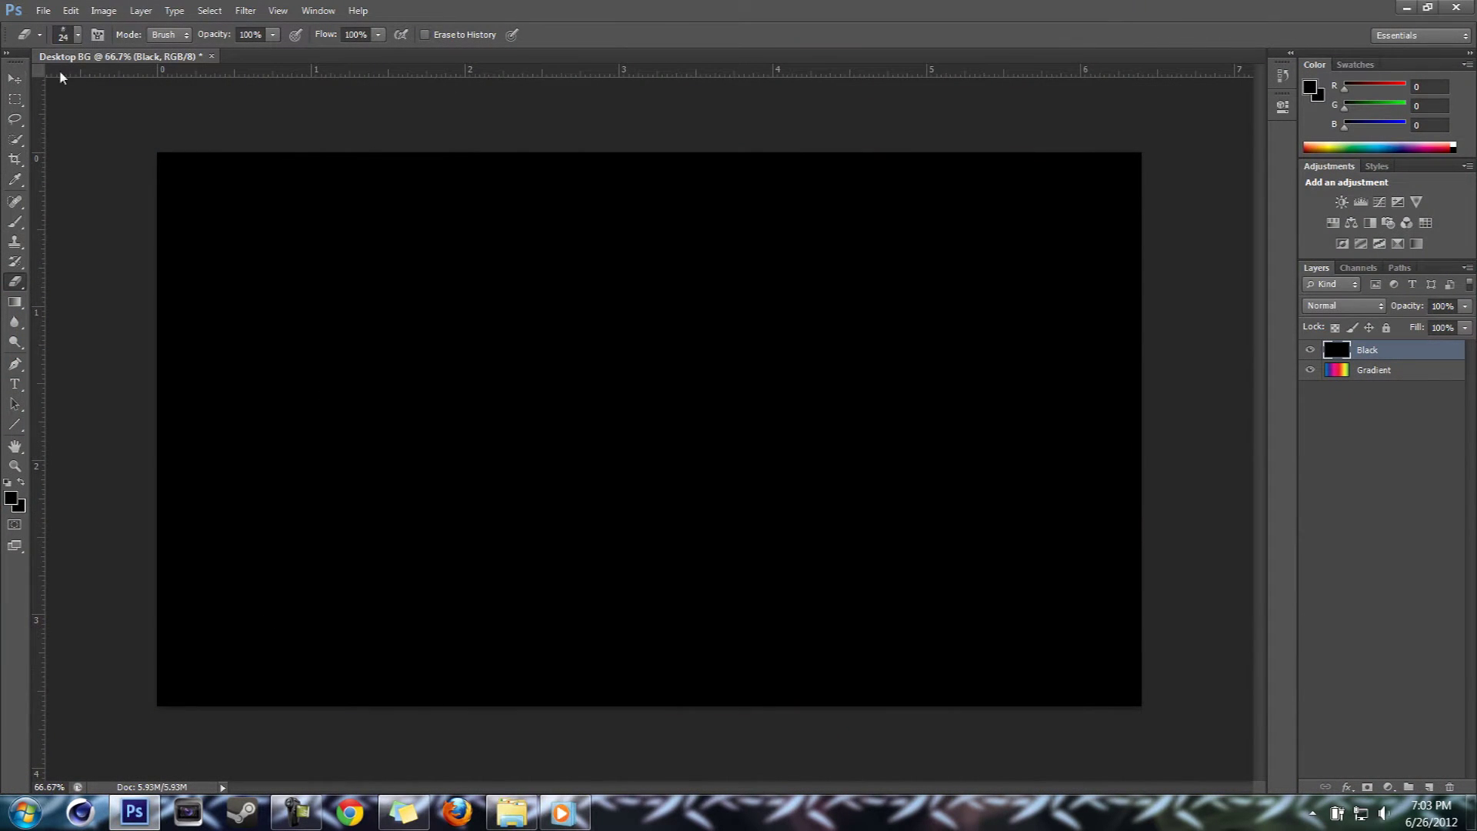
Erase a smoke wisp into the Black layer's top-left corner with the 514 px smoke brush.
left_click(77, 38)
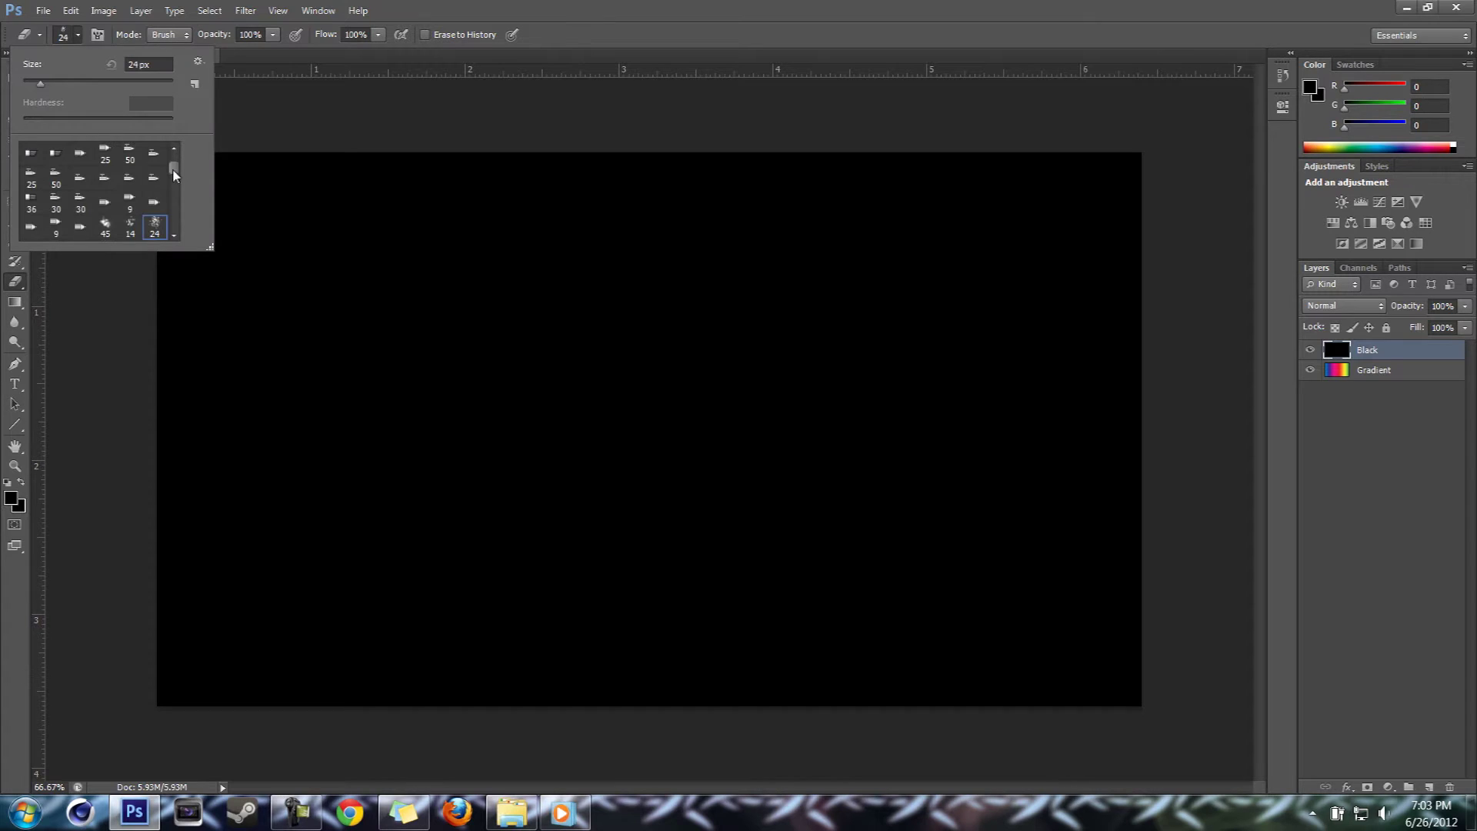
left_click_drag(173, 175, 175, 192)
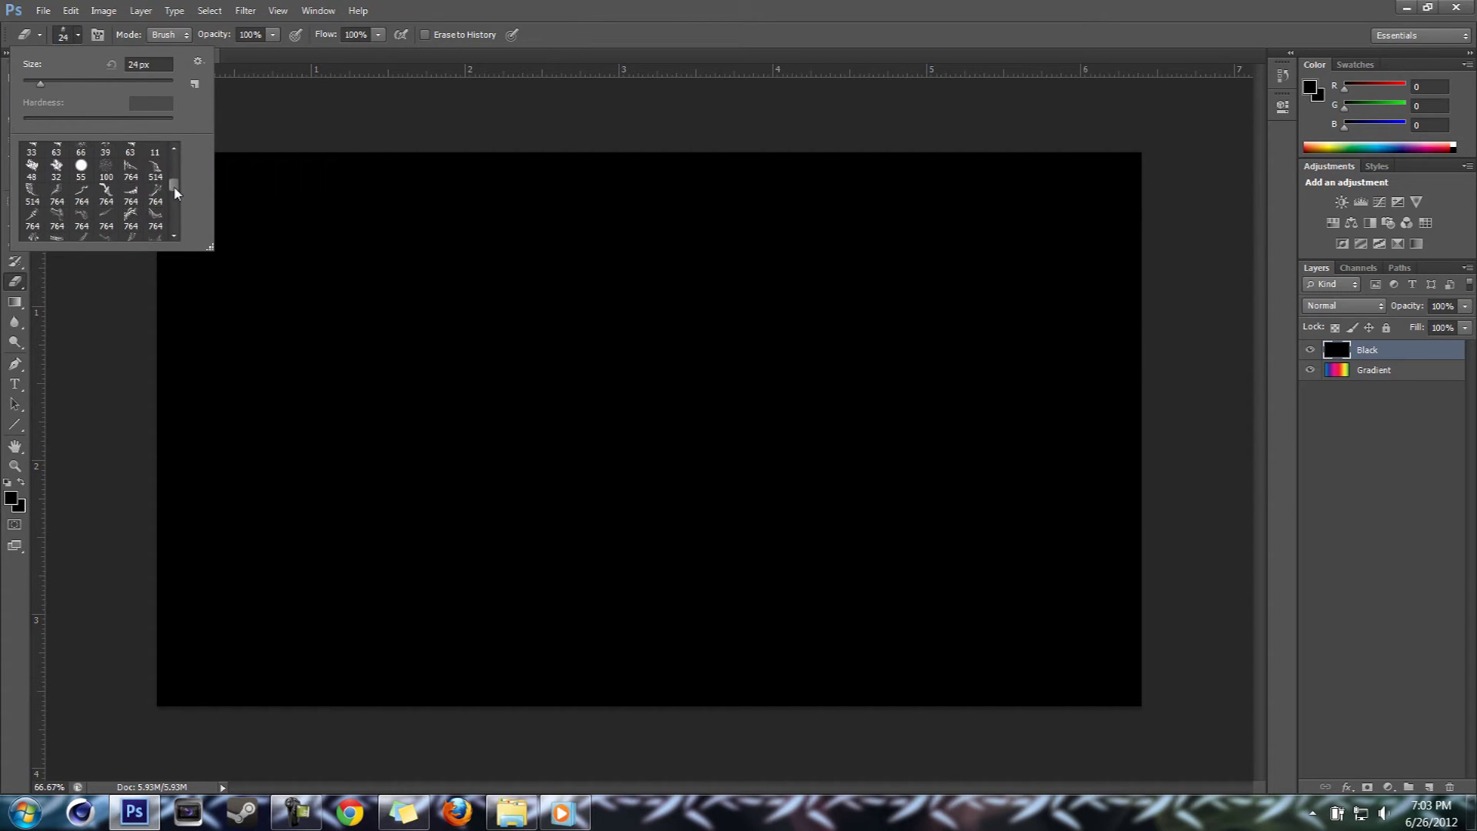
left_click(31, 192)
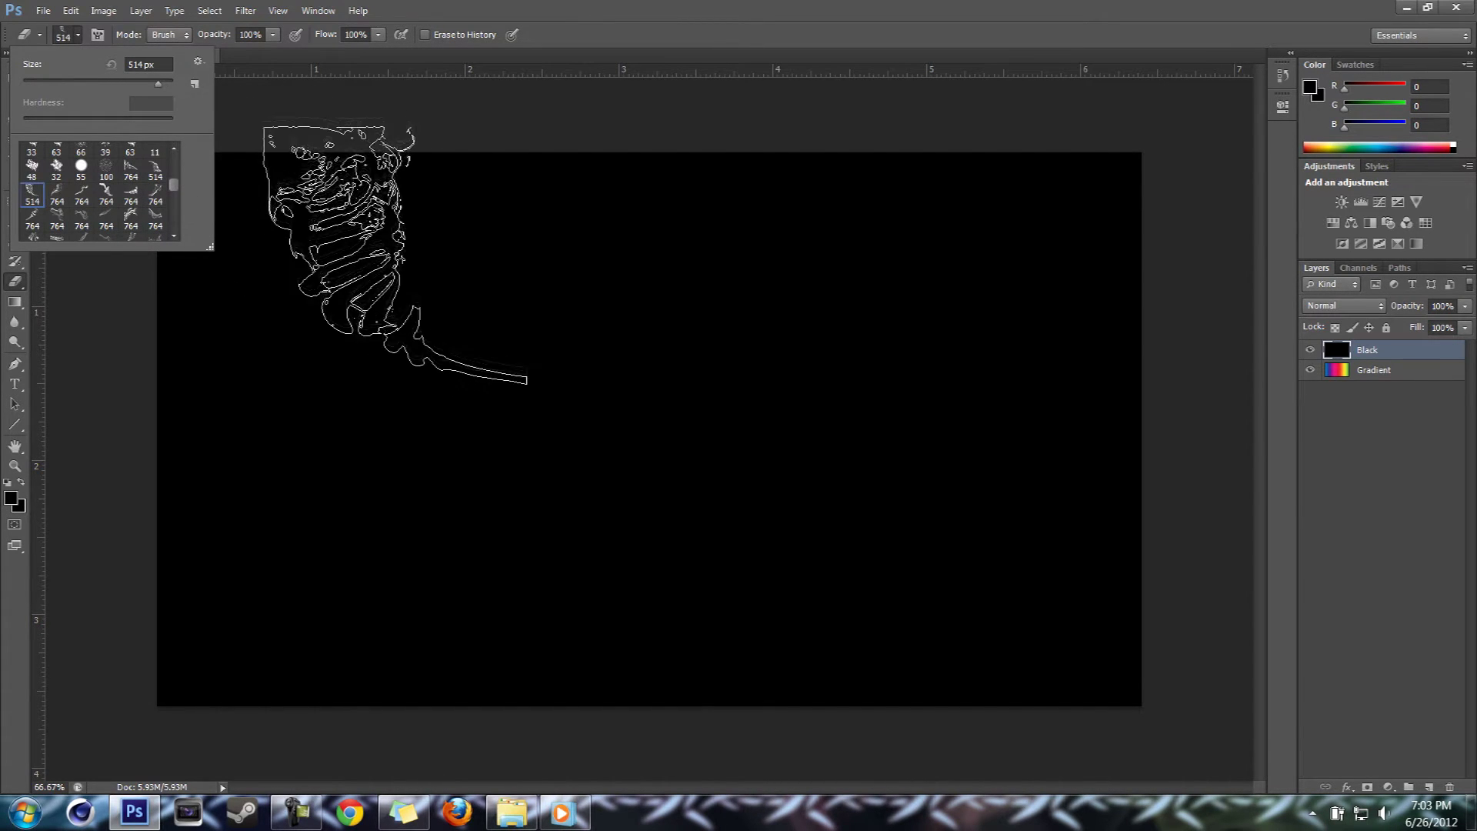
left_click(71, 32)
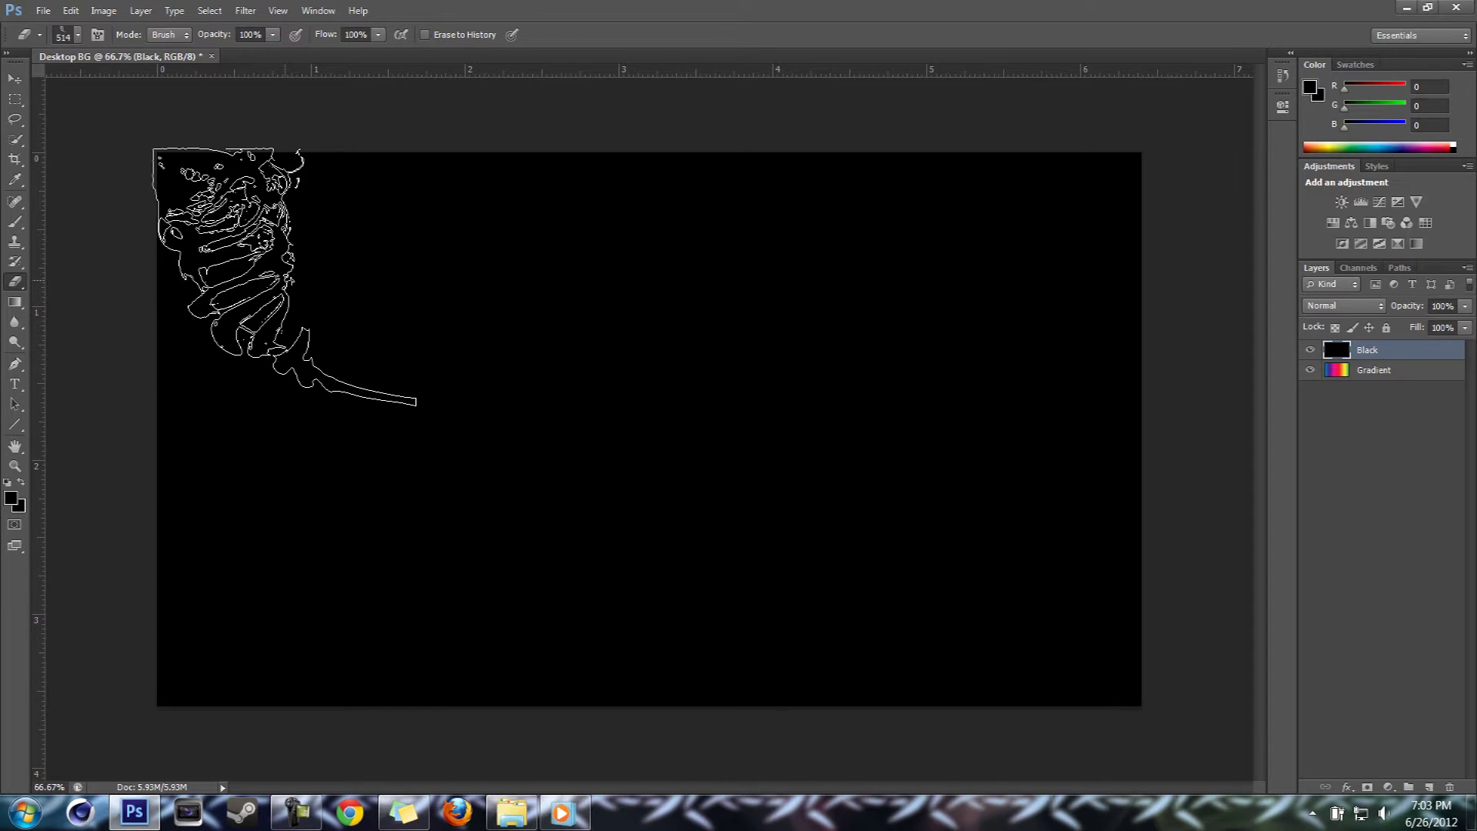
left_click(284, 279)
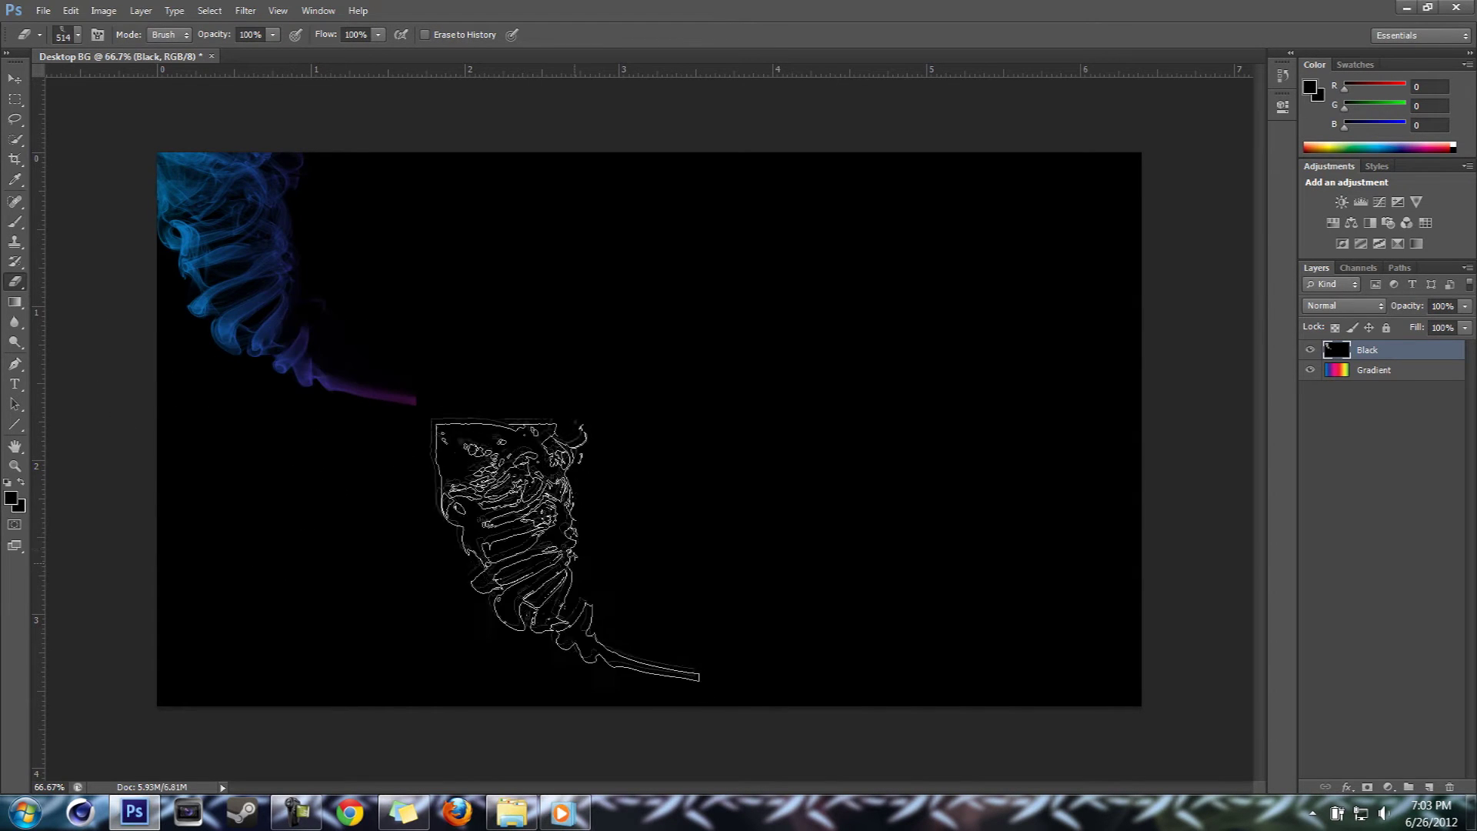
left_click(15, 222)
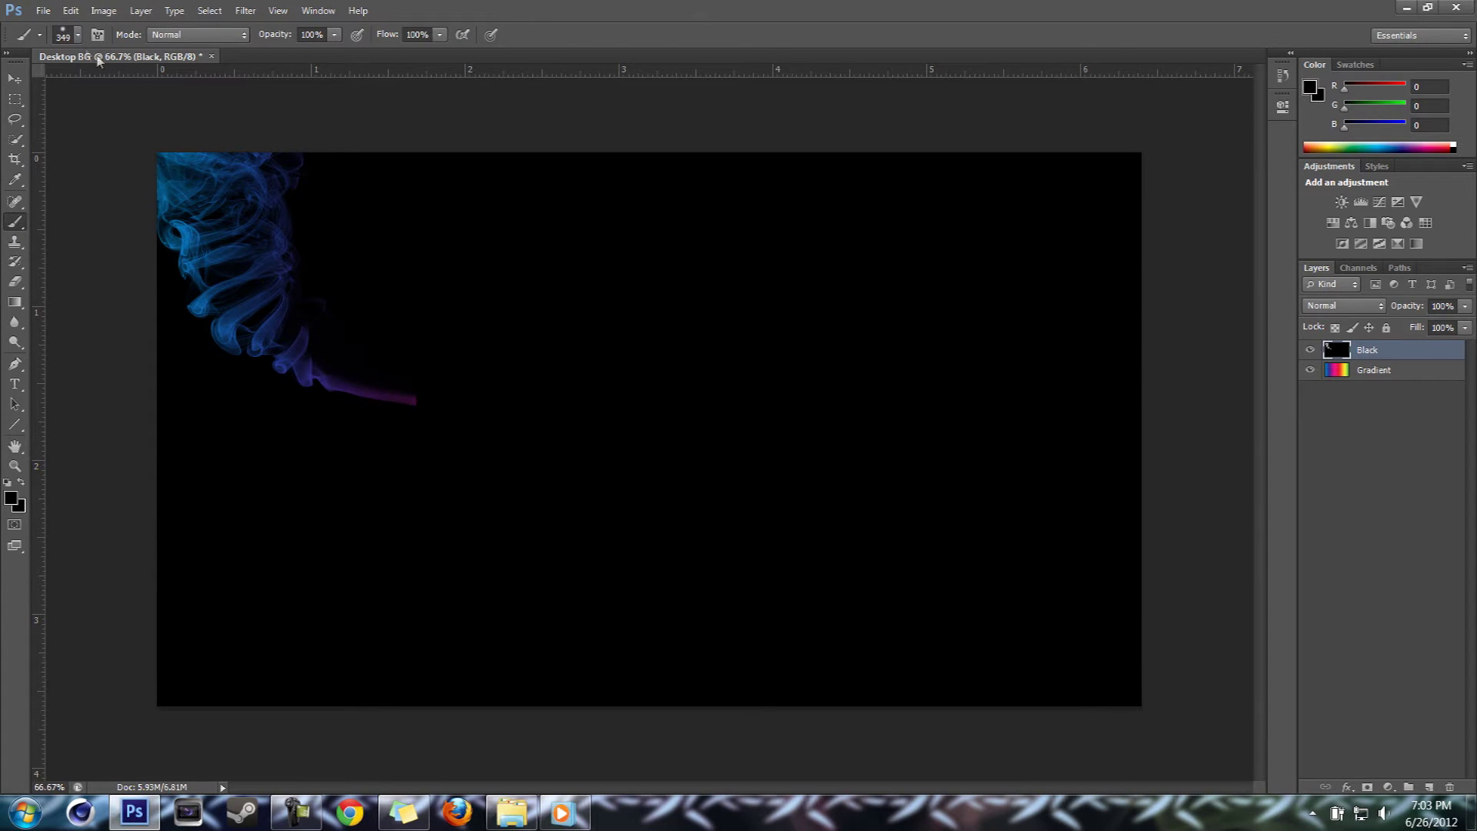
Paint black over the purple smoke's tail tip with a 110 px brush.
left_click(77, 34)
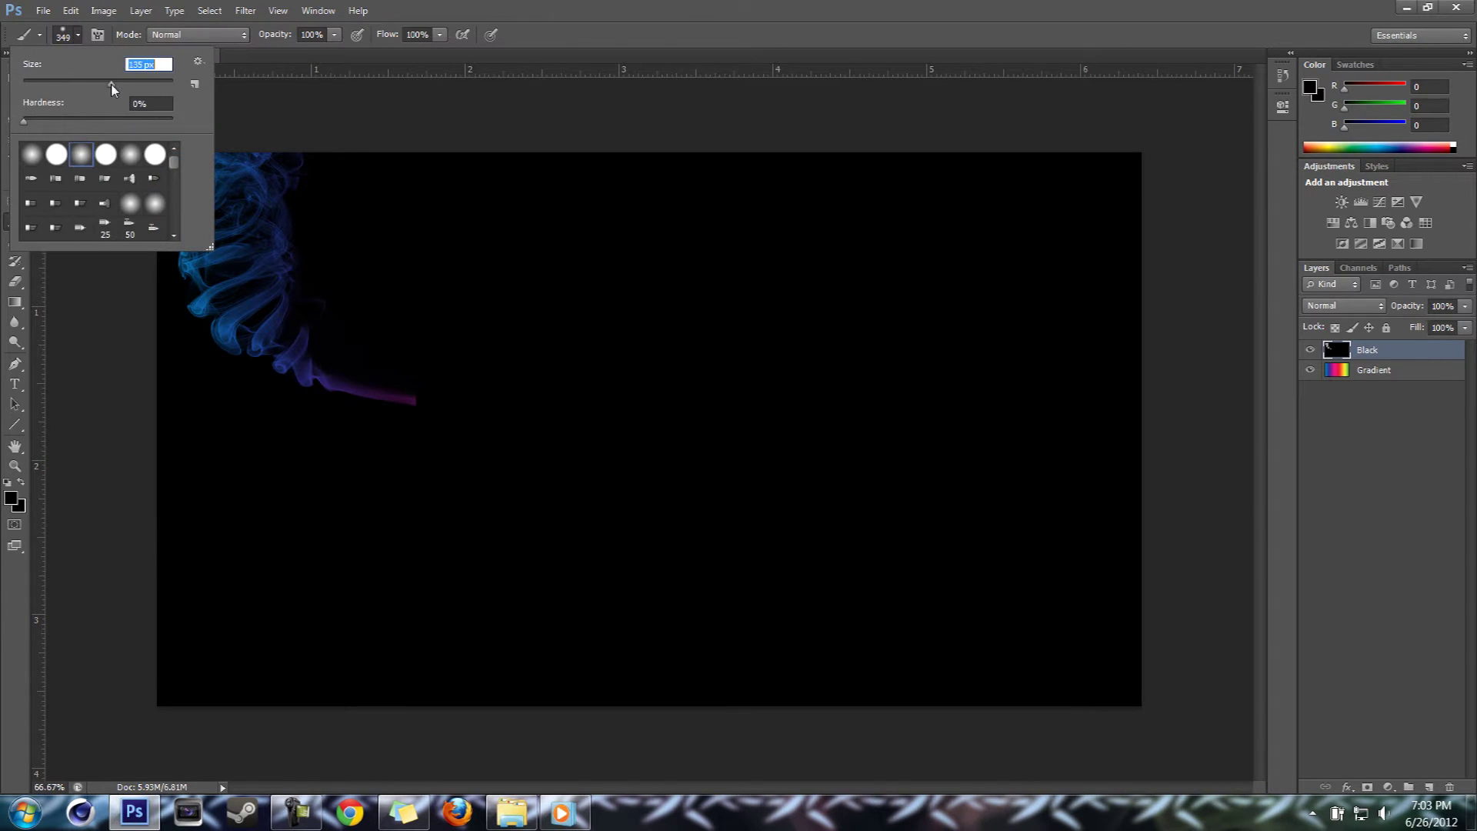
left_click_drag(107, 82, 102, 82)
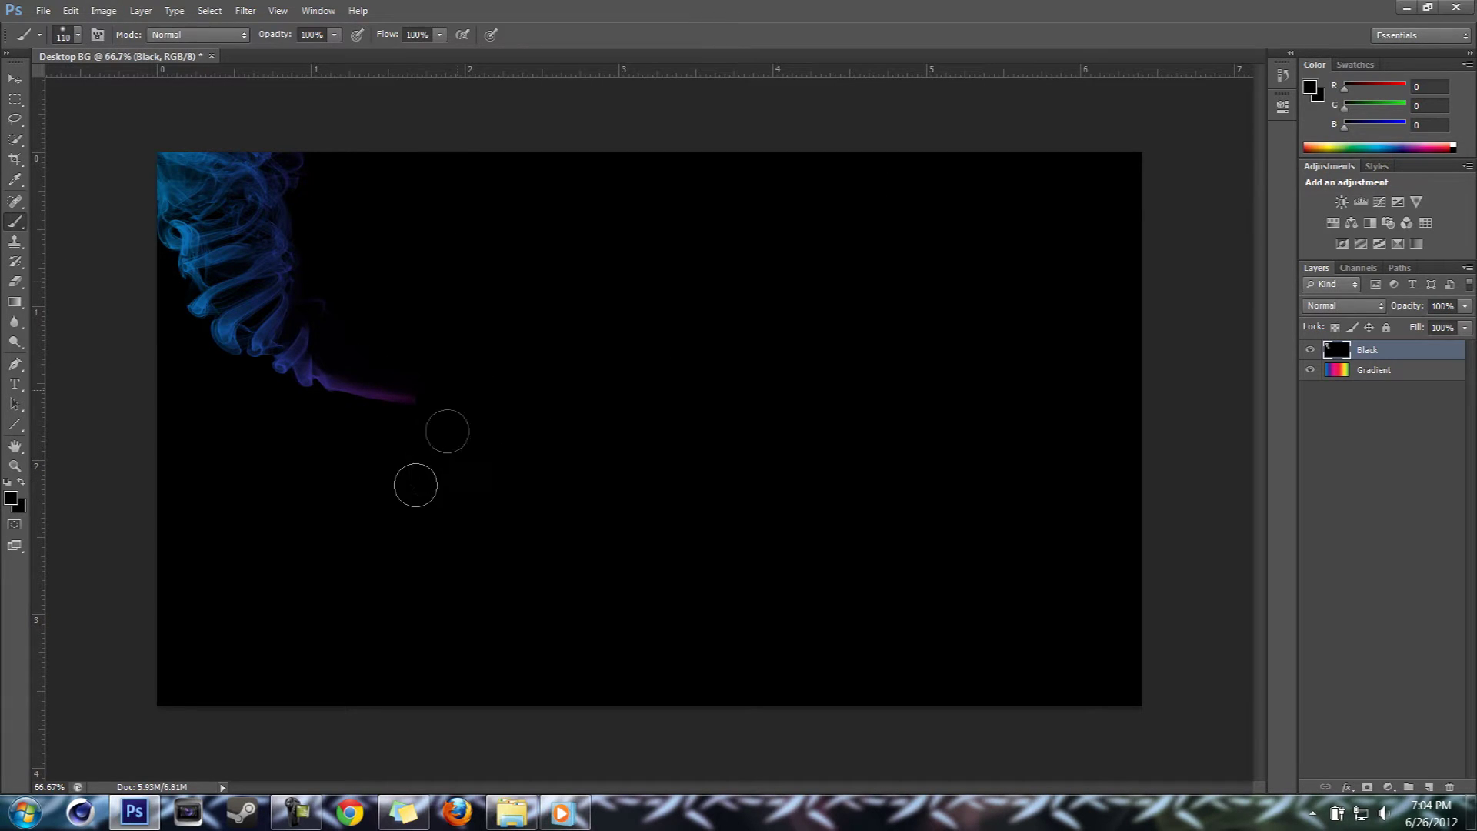
left_click_drag(432, 422, 445, 349)
Erase a smoke plume into the bottom-right corner with the 764 px smoke brush.
left_click(14, 281)
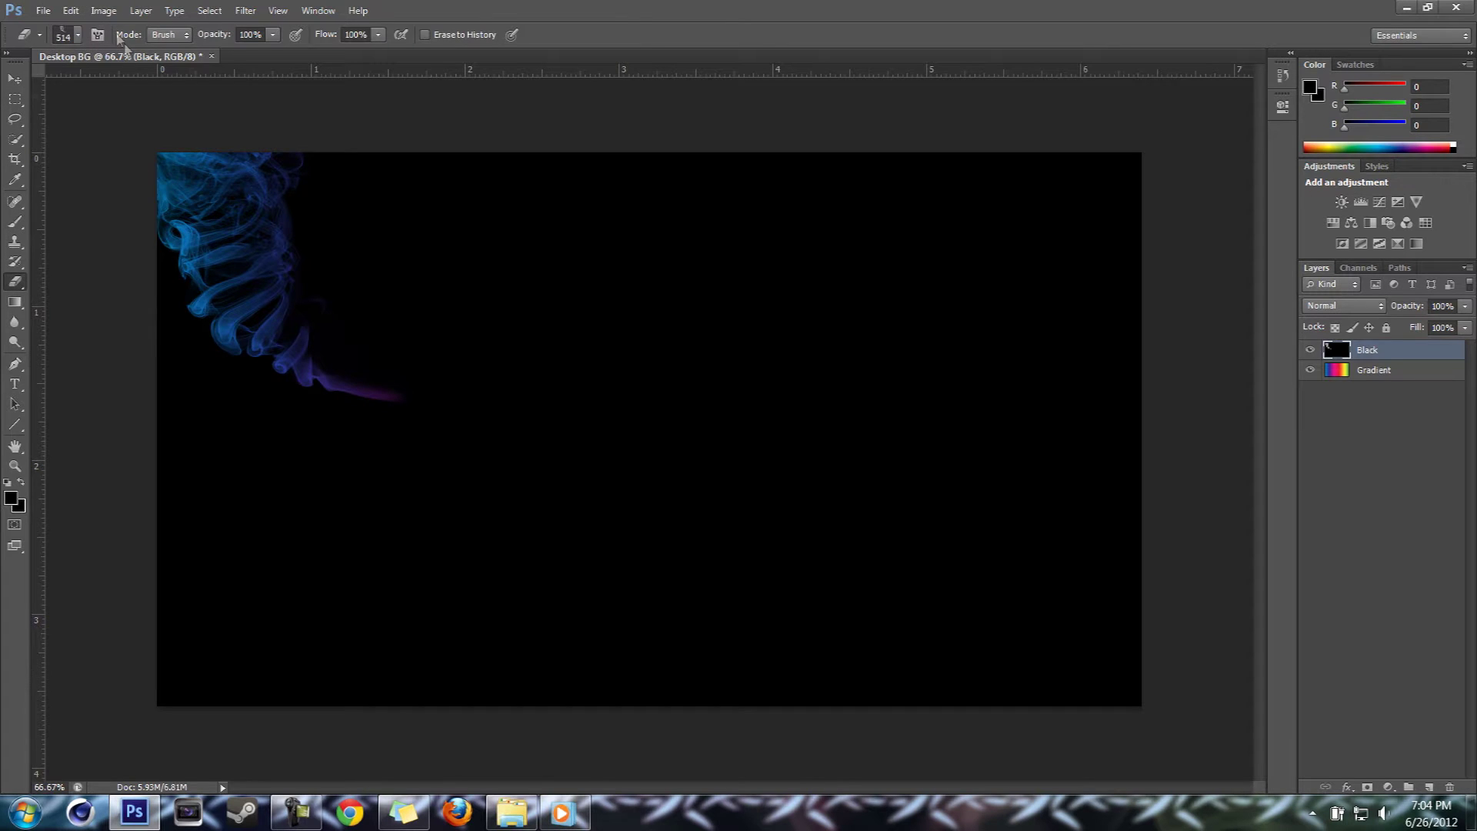
left_click(77, 36)
left_click(108, 226)
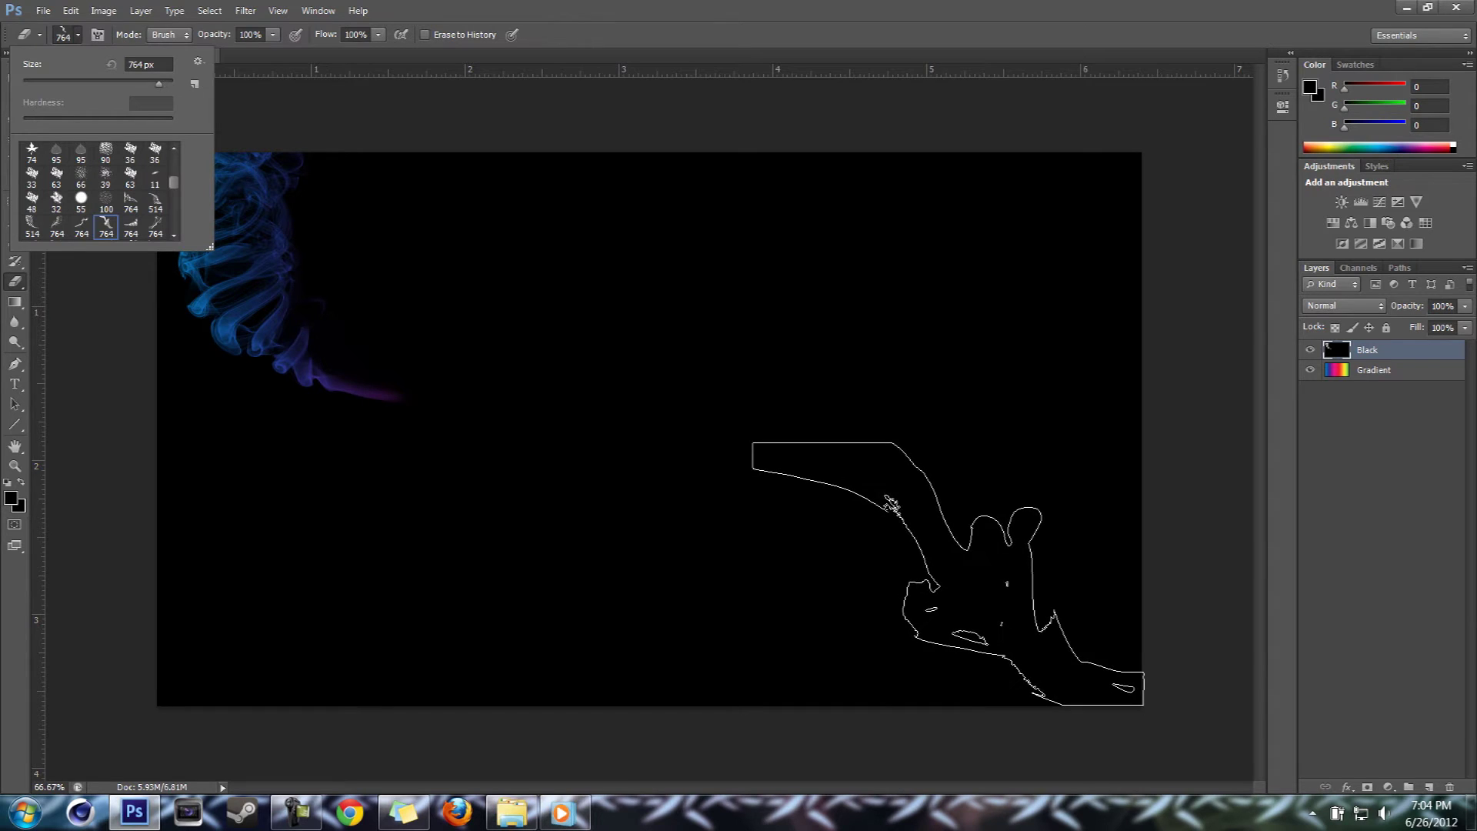
left_click(950, 580)
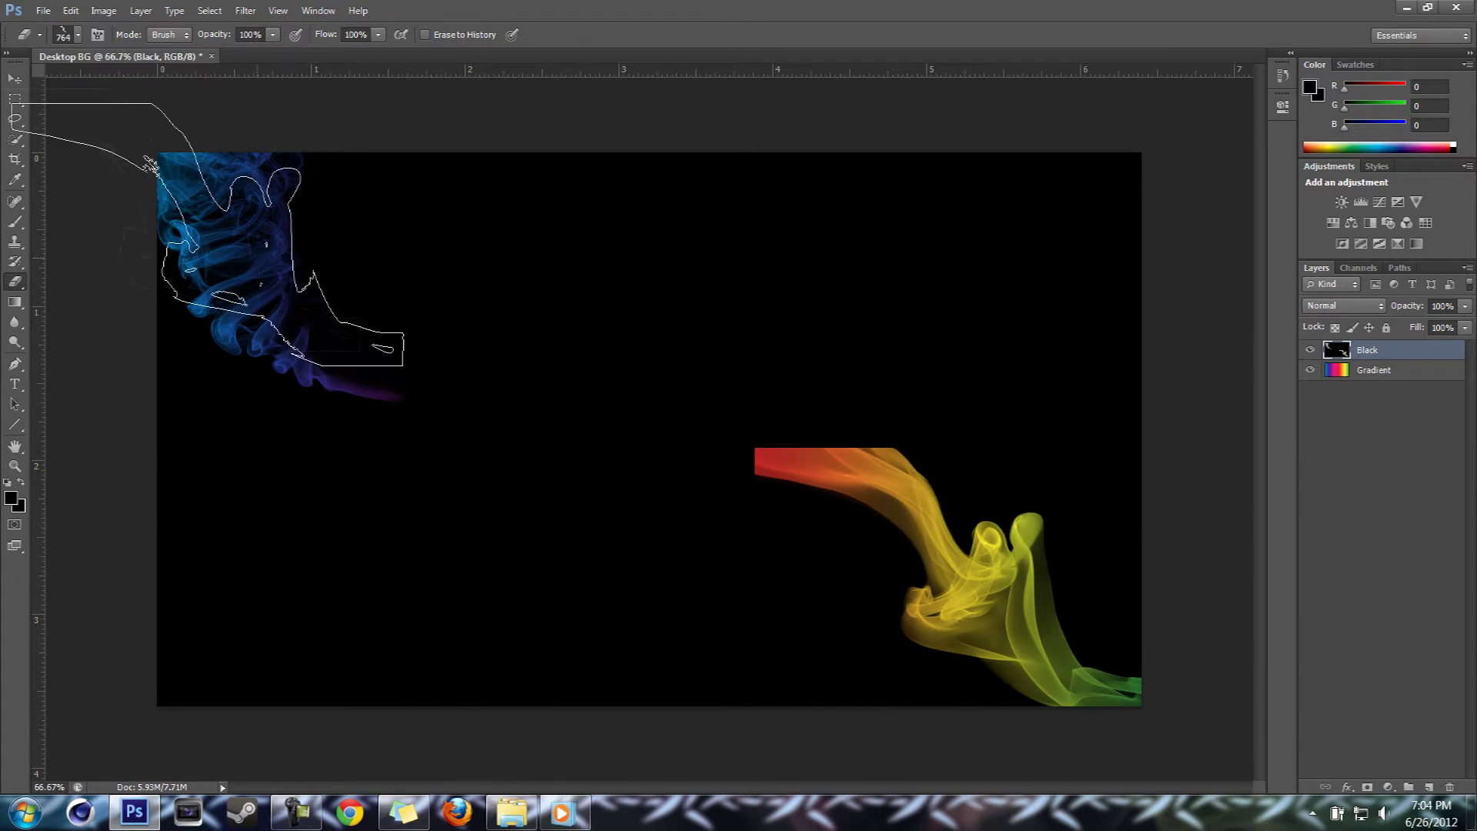
Paint black over the red smoke's left end and the orange smoke's tip.
left_click(15, 222)
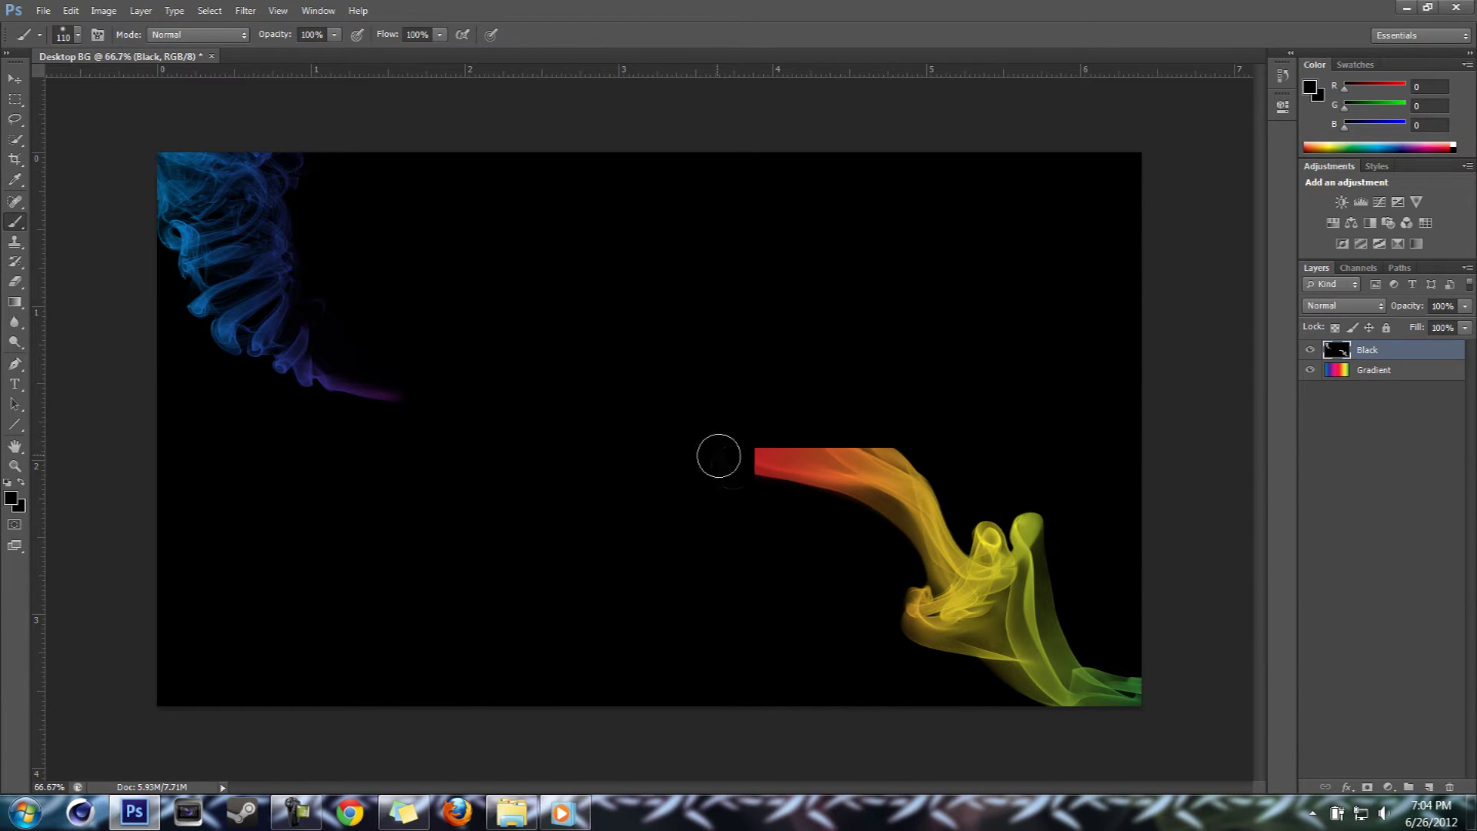
mouse_move(715, 452)
left_mouse_down()
mouse_move(792, 428)
mouse_move(893, 441)
mouse_move(824, 428)
mouse_move(739, 488)
mouse_move(607, 504)
left_mouse_up()
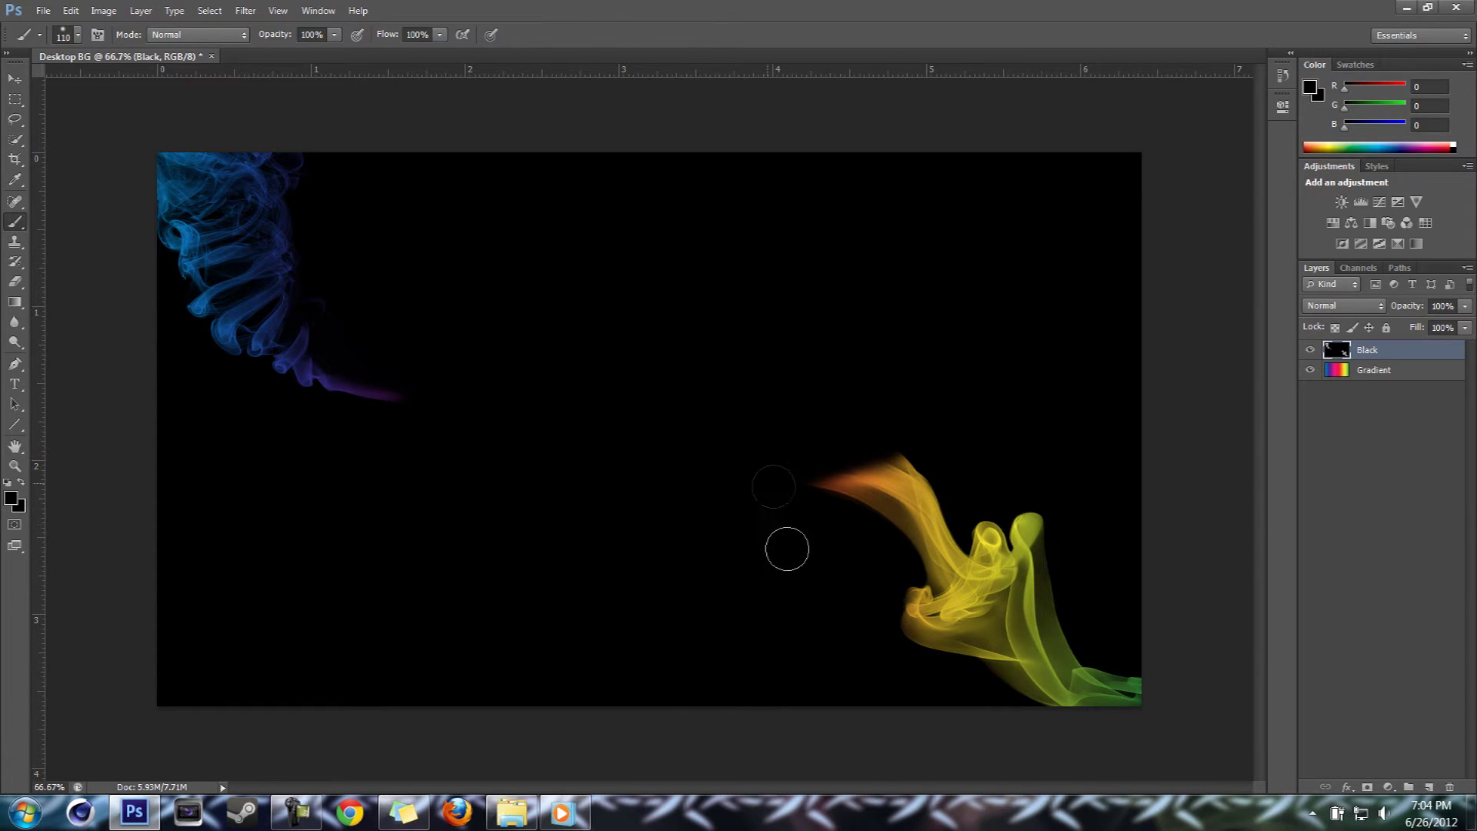
mouse_move(787, 547)
left_mouse_down()
mouse_move(805, 482)
mouse_move(796, 513)
left_mouse_up()
Erase a blue-purple smoke wisp into the bottom-left corner with the 514 px smoke brush.
left_click(14, 281)
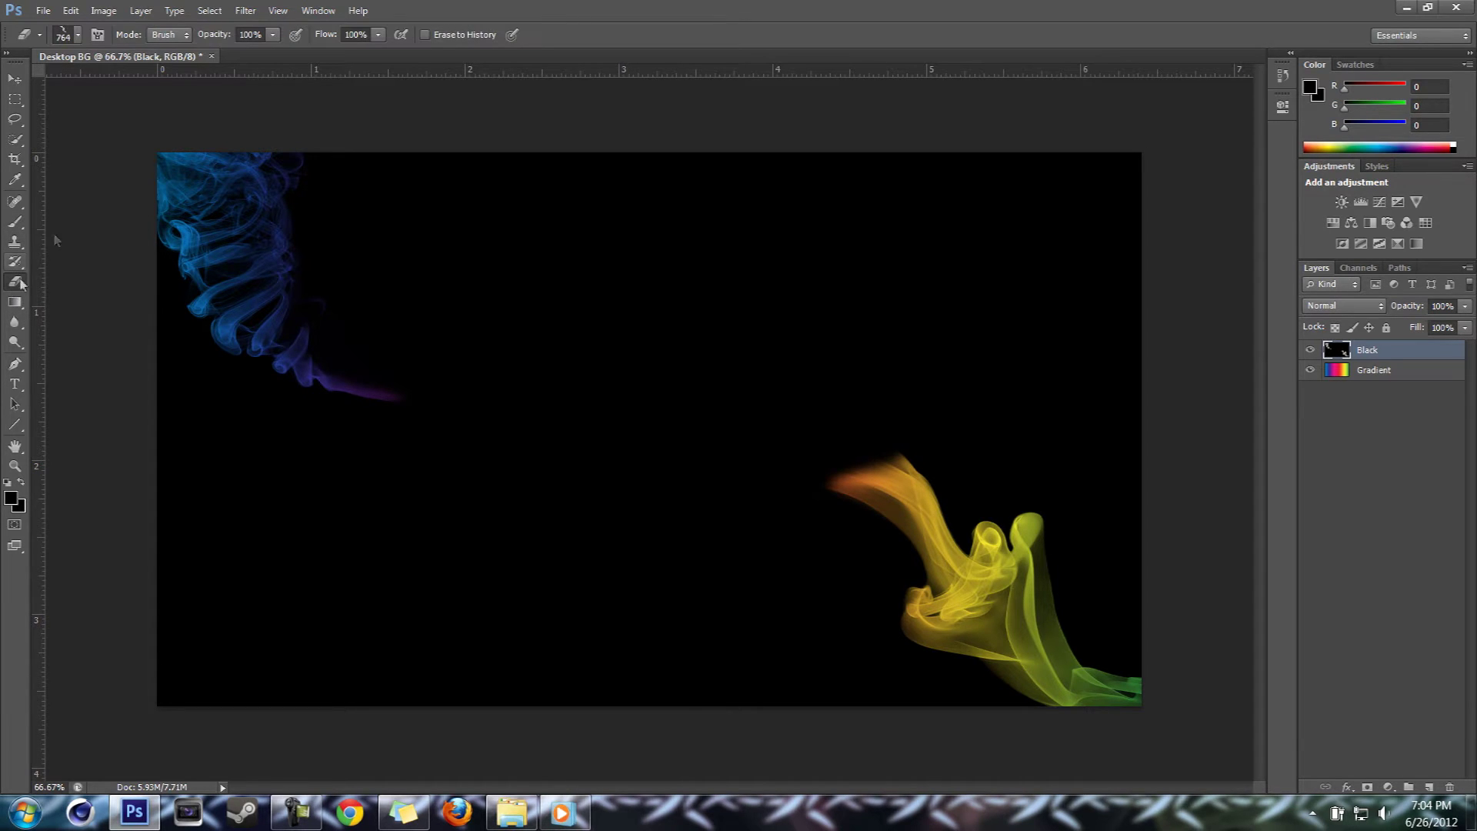
left_click(78, 36)
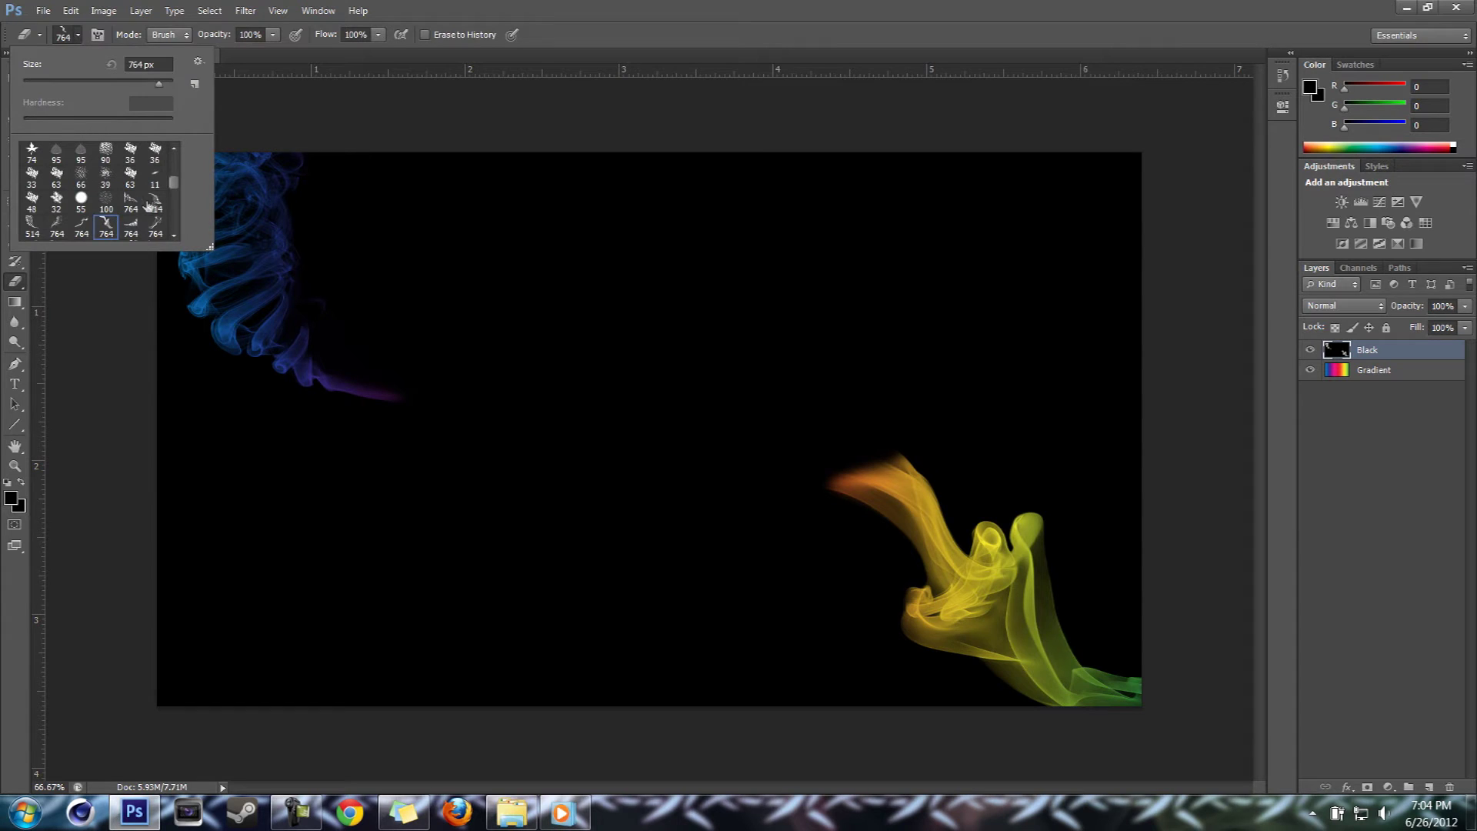
left_click(152, 202)
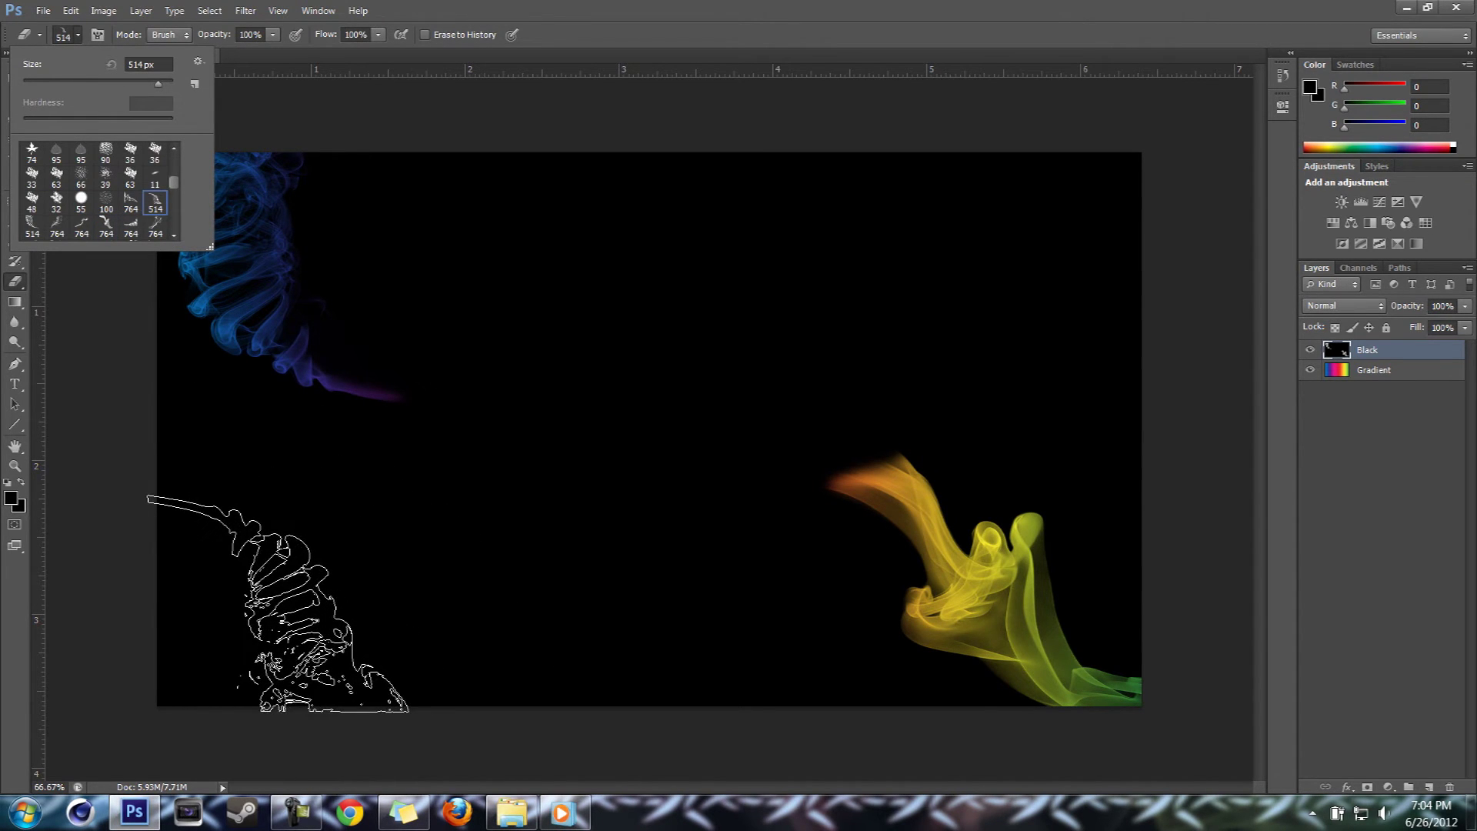
left_click(277, 603)
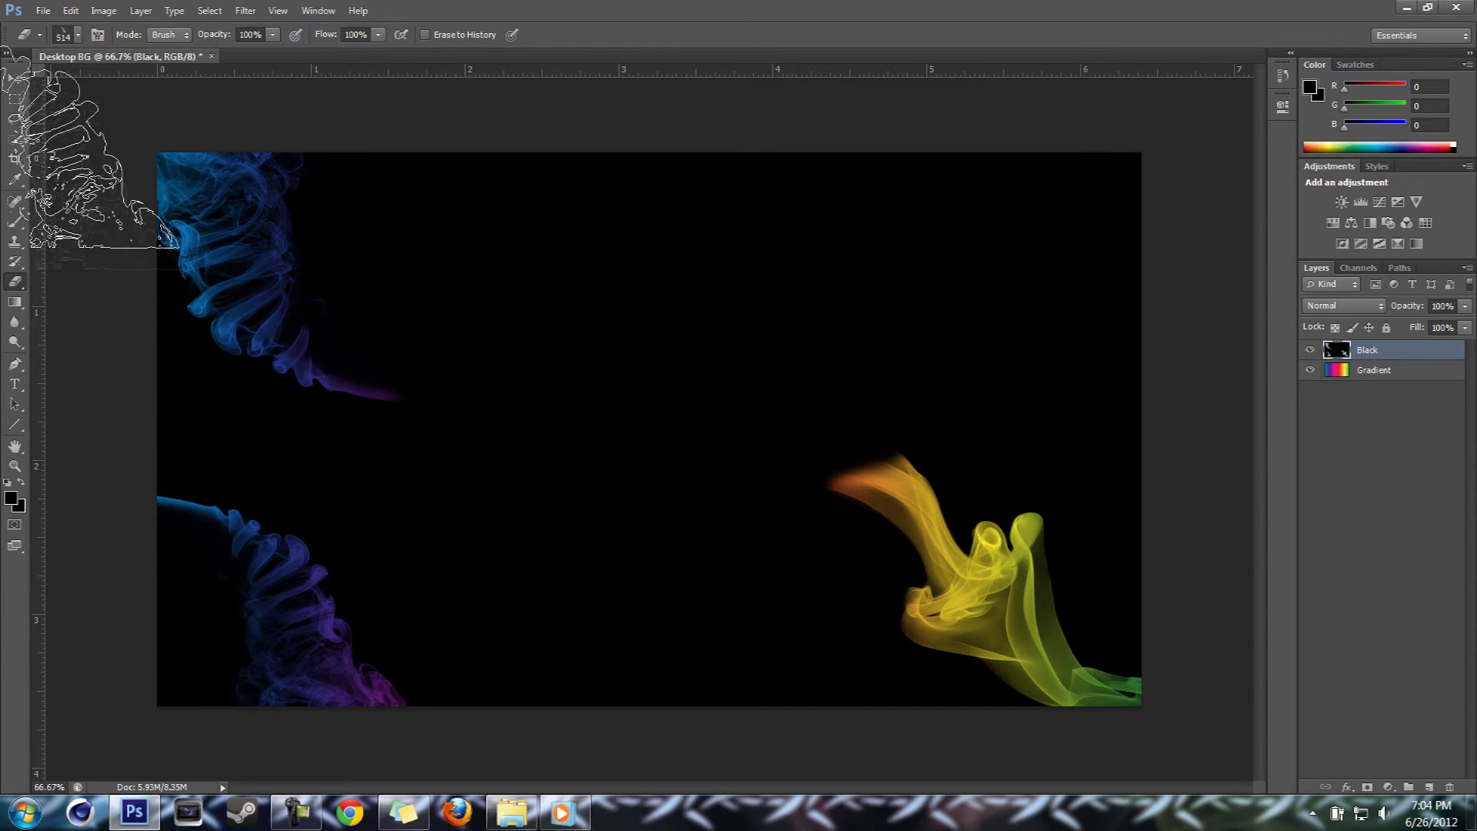
Erase a yellow-green plume top-right with the 764 px smoke brush, painting out its red tip.
left_click(79, 35)
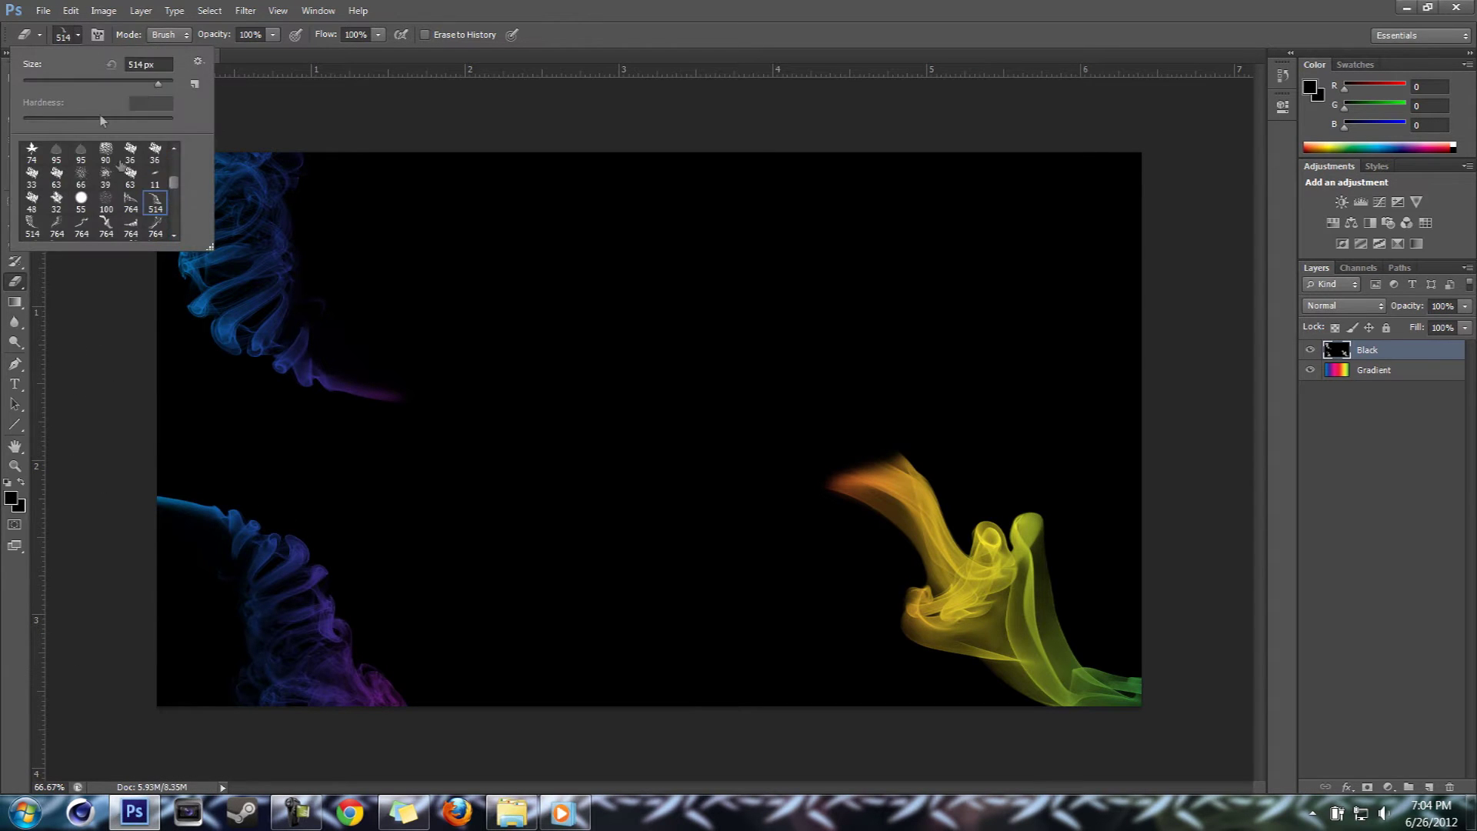
left_click(80, 233)
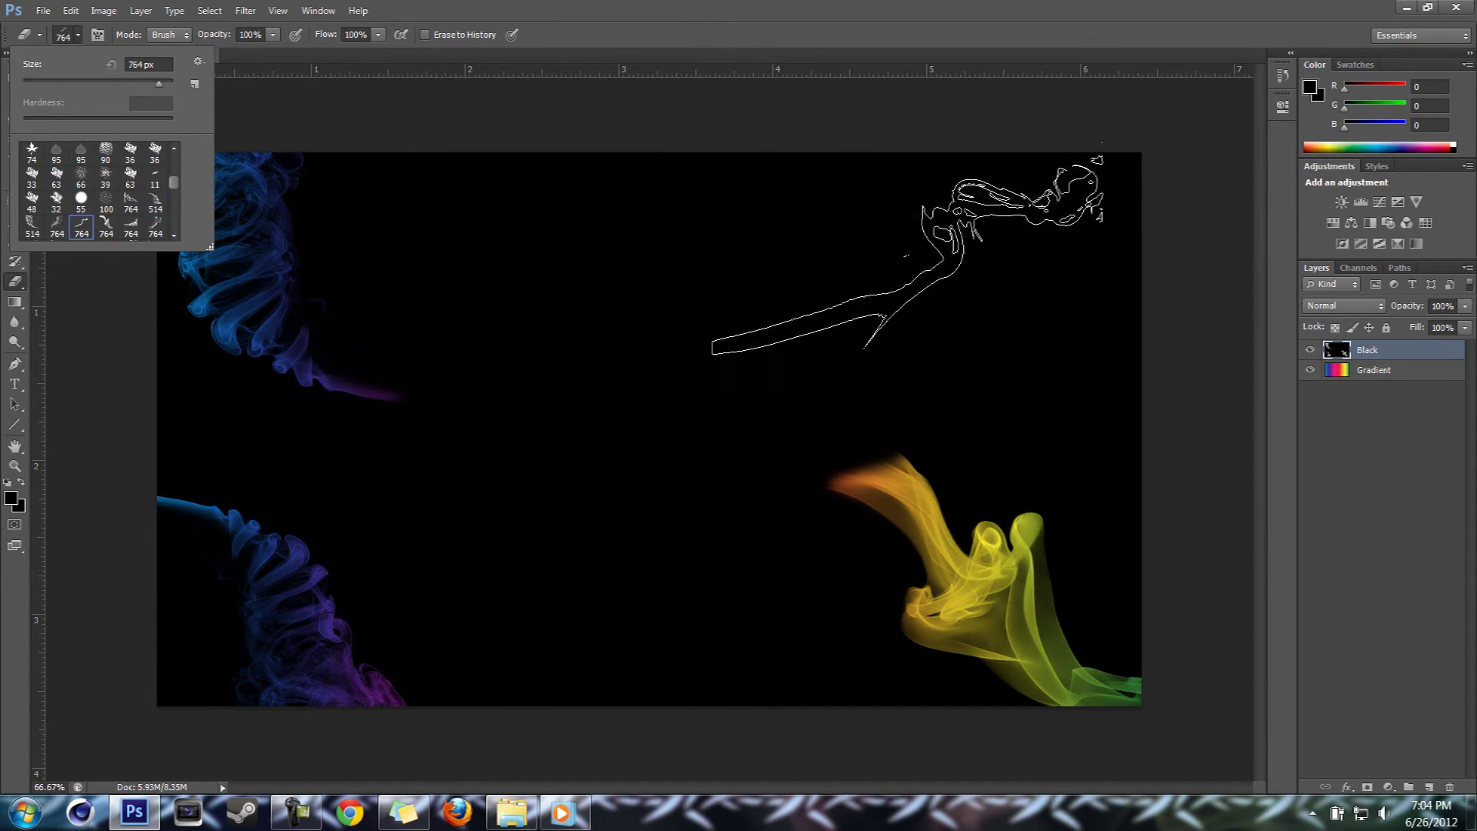
left_click(957, 236)
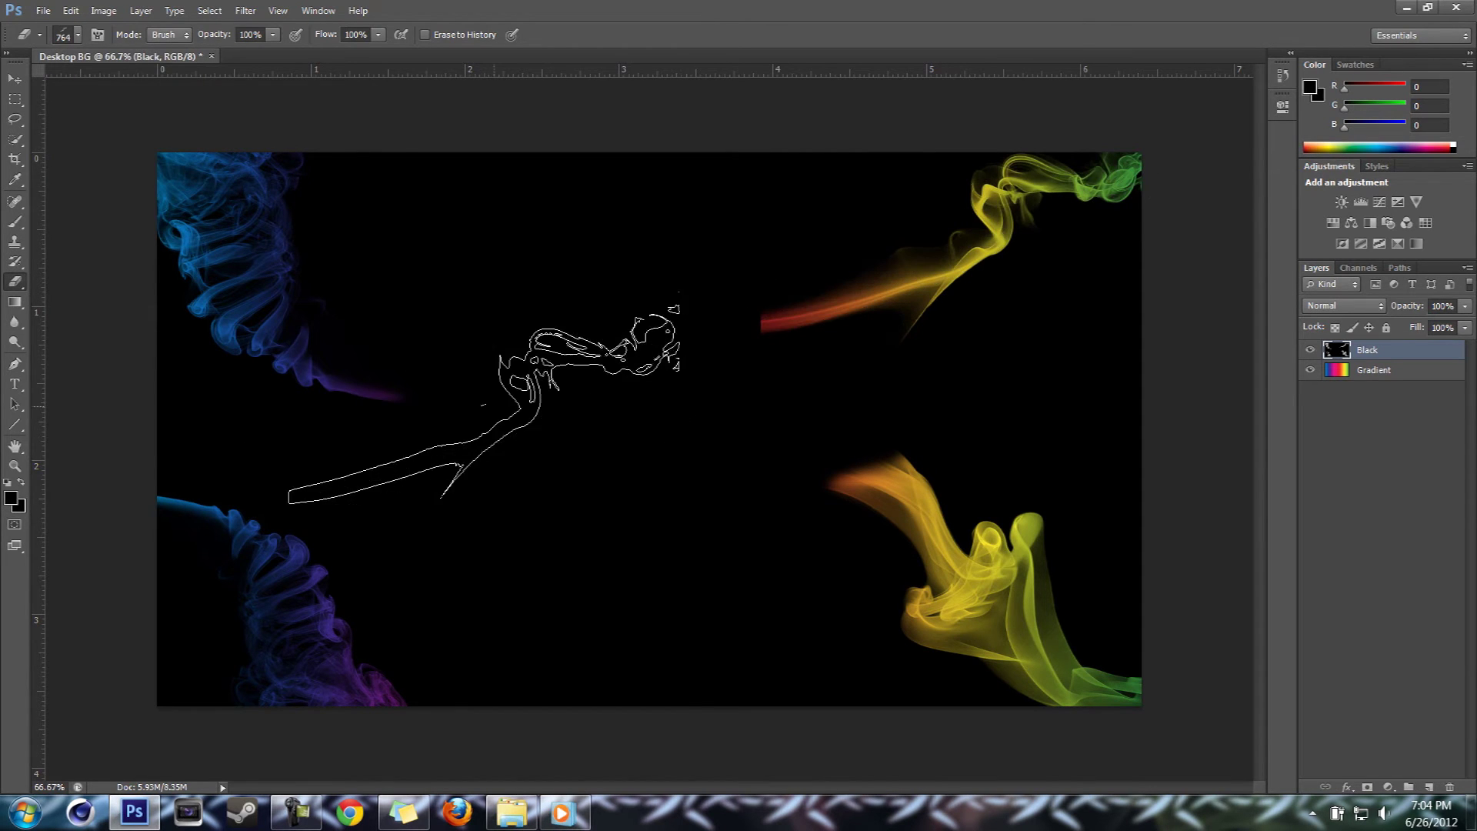
left_click(15, 222)
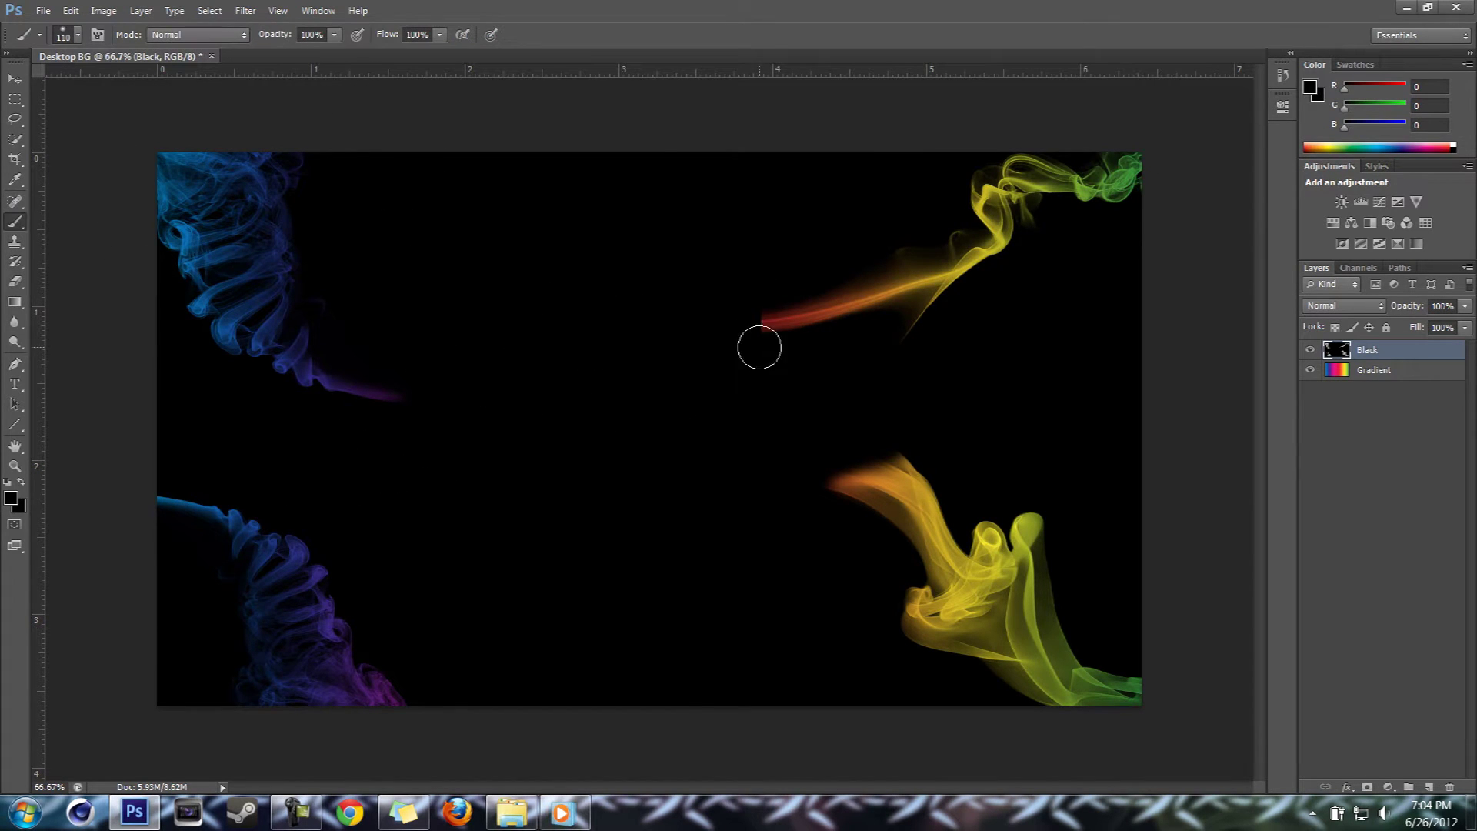
mouse_move(758, 343)
left_mouse_down()
mouse_move(737, 289)
mouse_move(753, 279)
mouse_move(736, 313)
mouse_move(968, 349)
mouse_move(999, 328)
mouse_move(773, 360)
mouse_move(784, 327)
left_mouse_up()
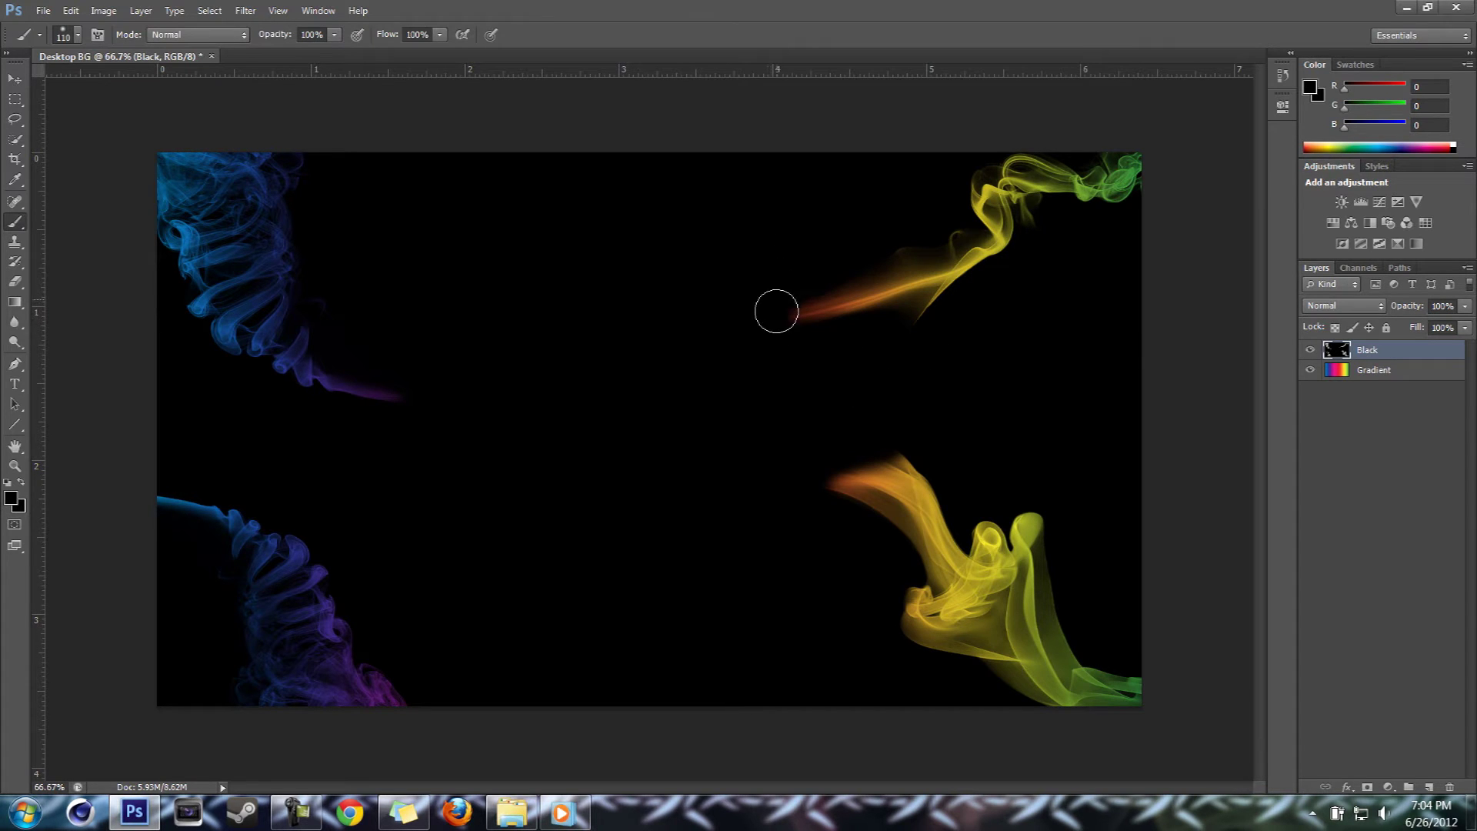
left_click(306, 819)
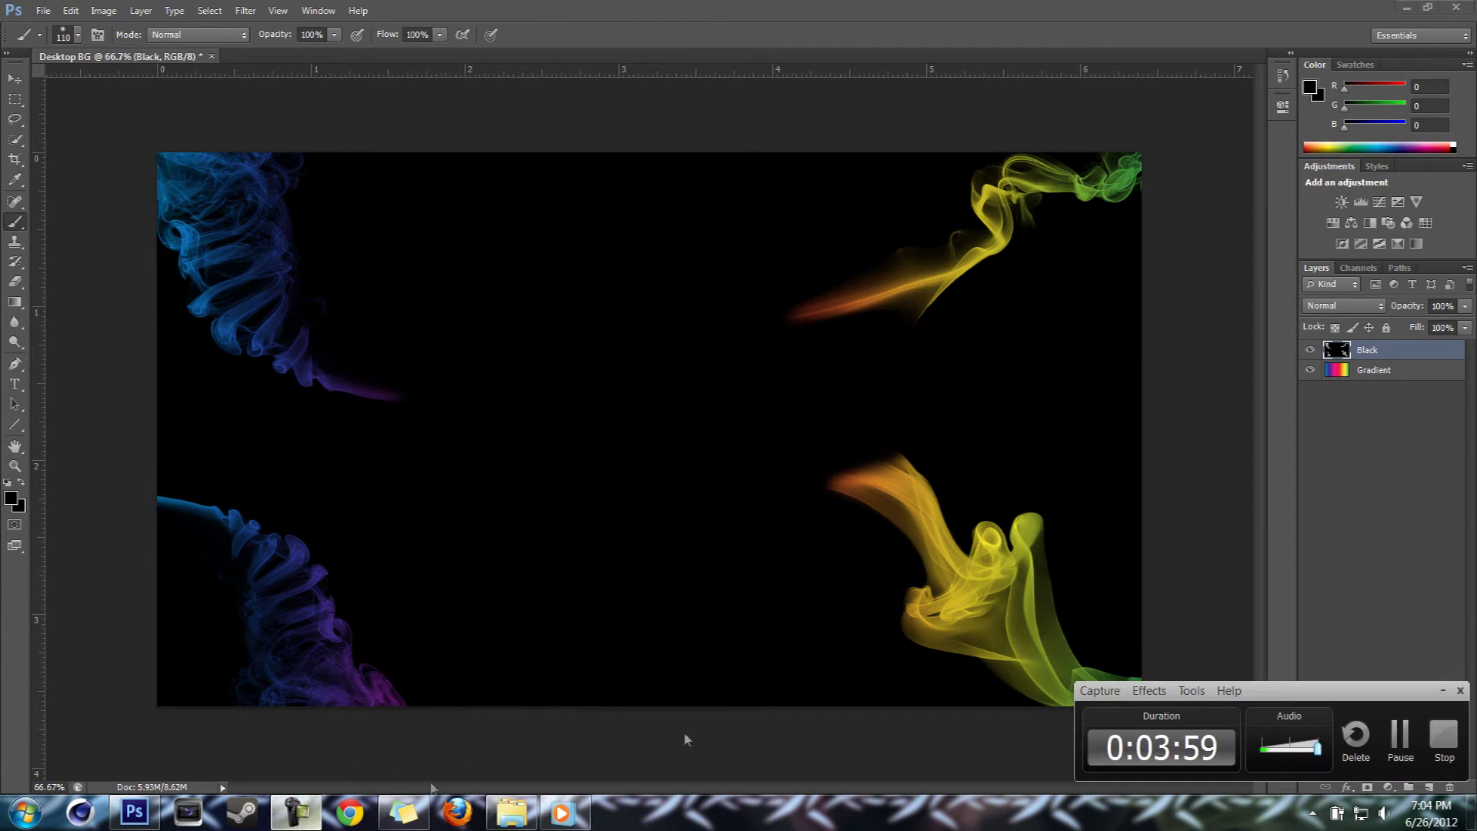
Spread rainbow smoke wisps across the whole Black layer, blue at left through green at right.
left_click(1399, 740)
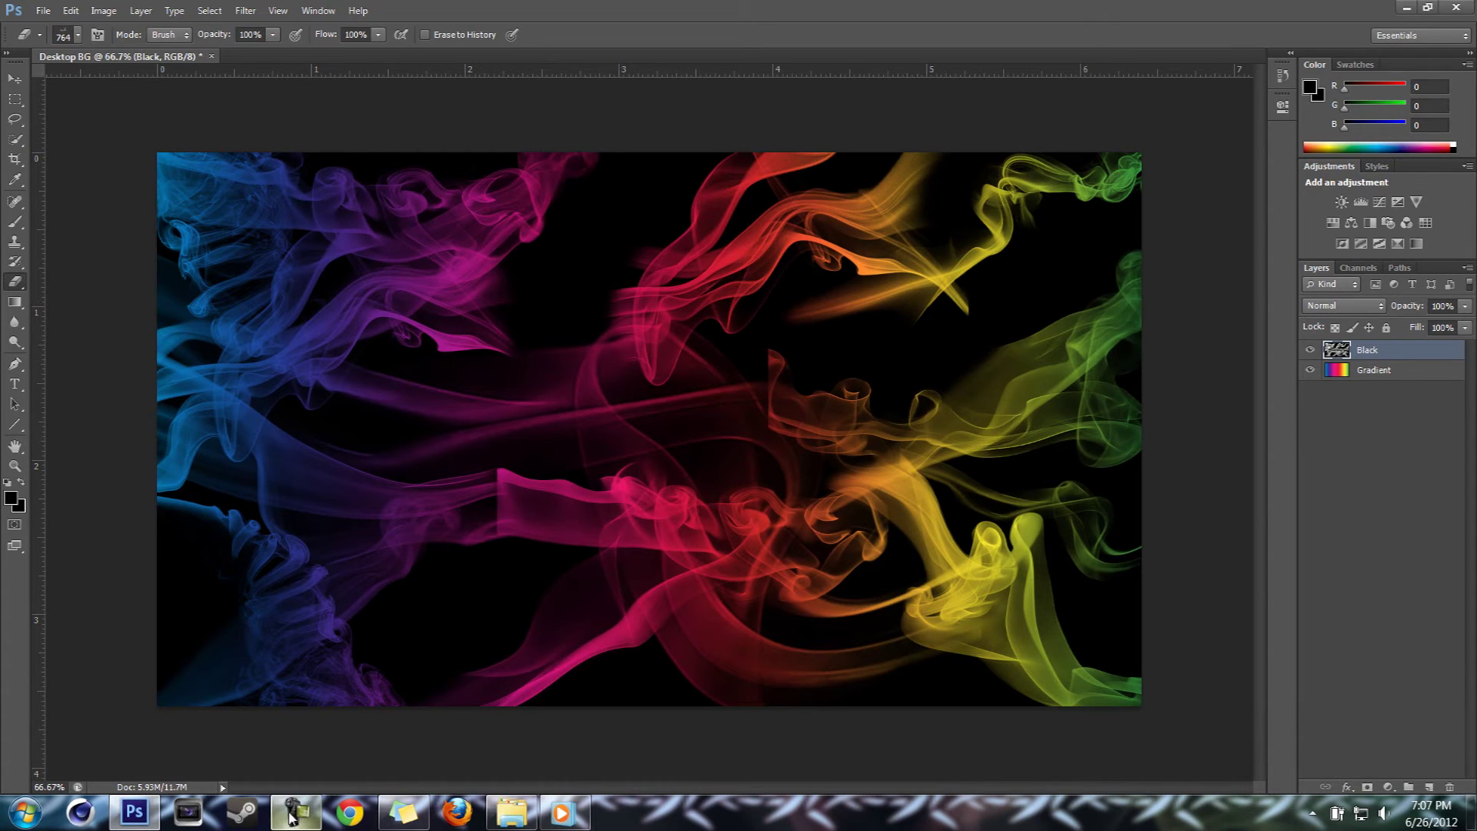
left_click(294, 814)
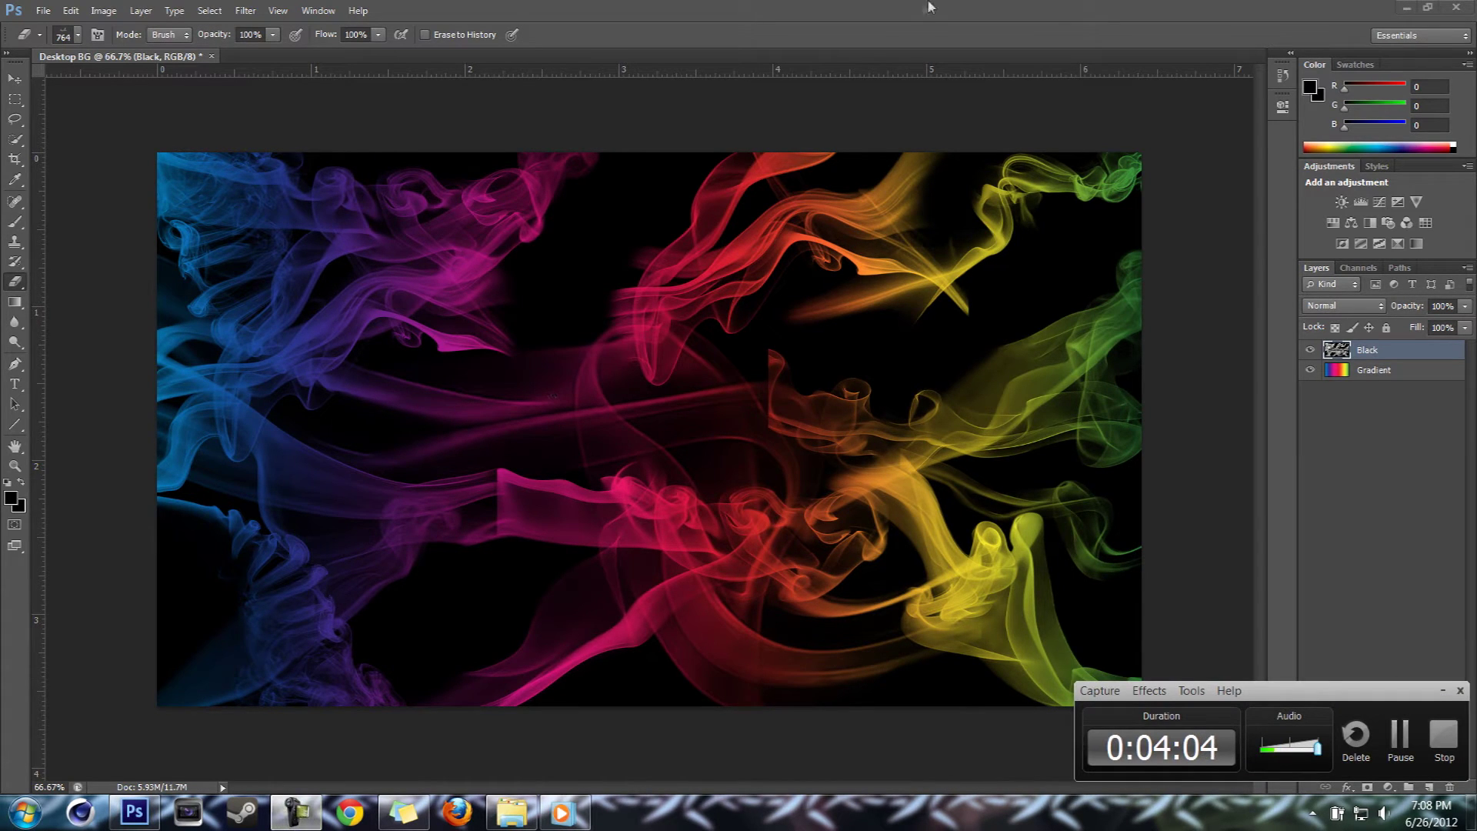
left_click(1443, 691)
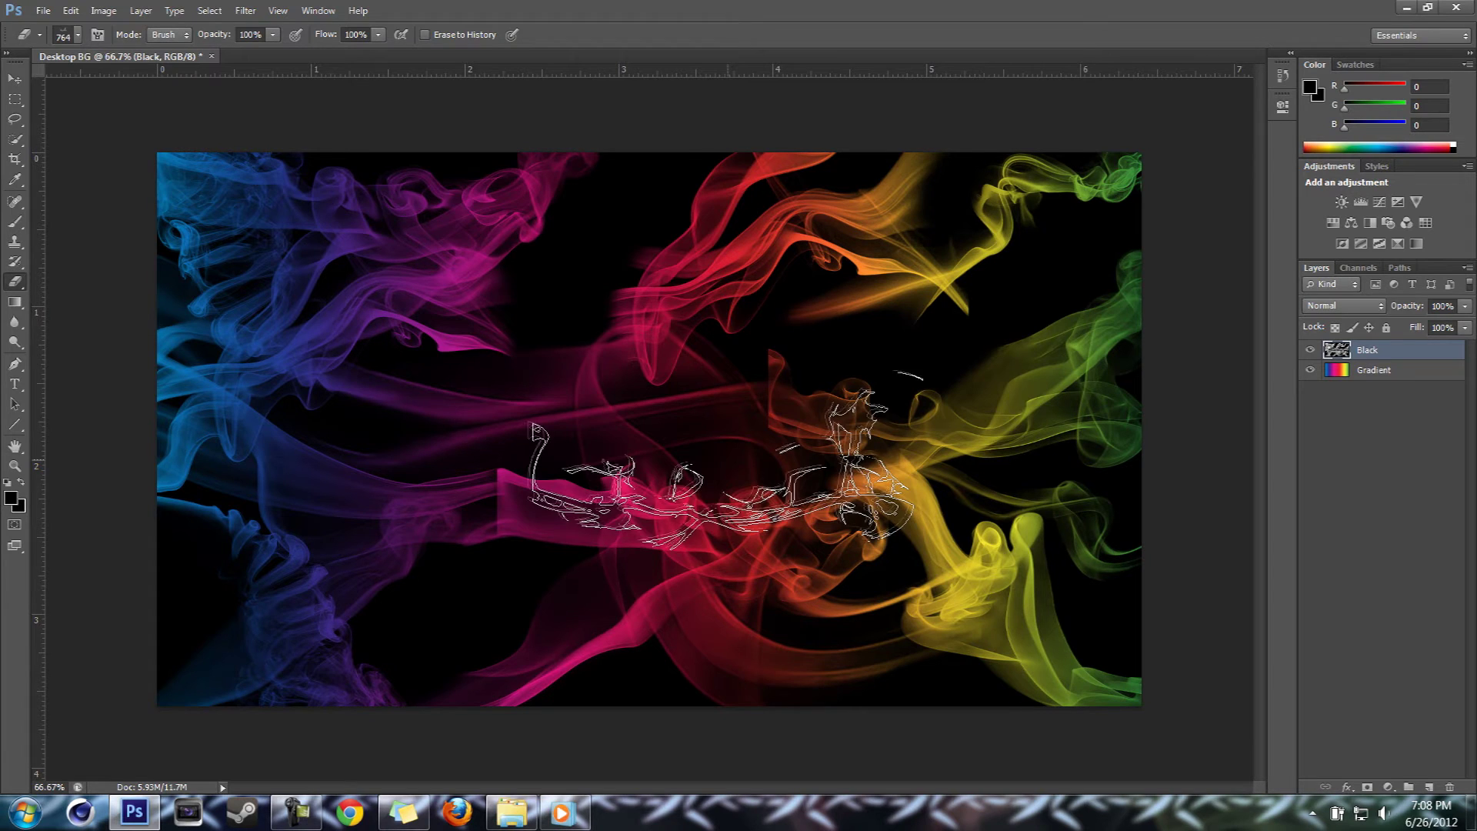
left_click(16, 83)
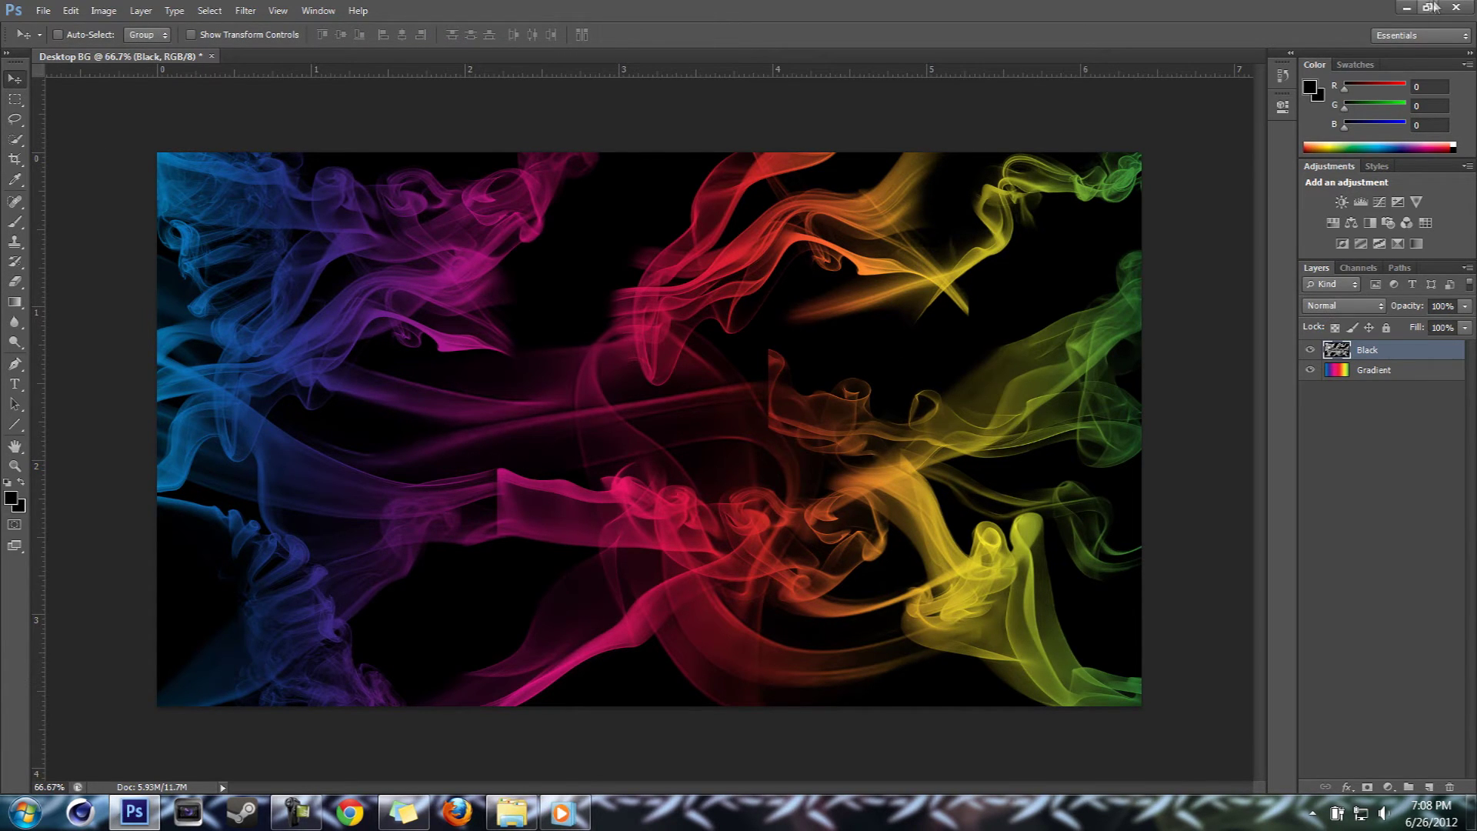
left_click(1406, 7)
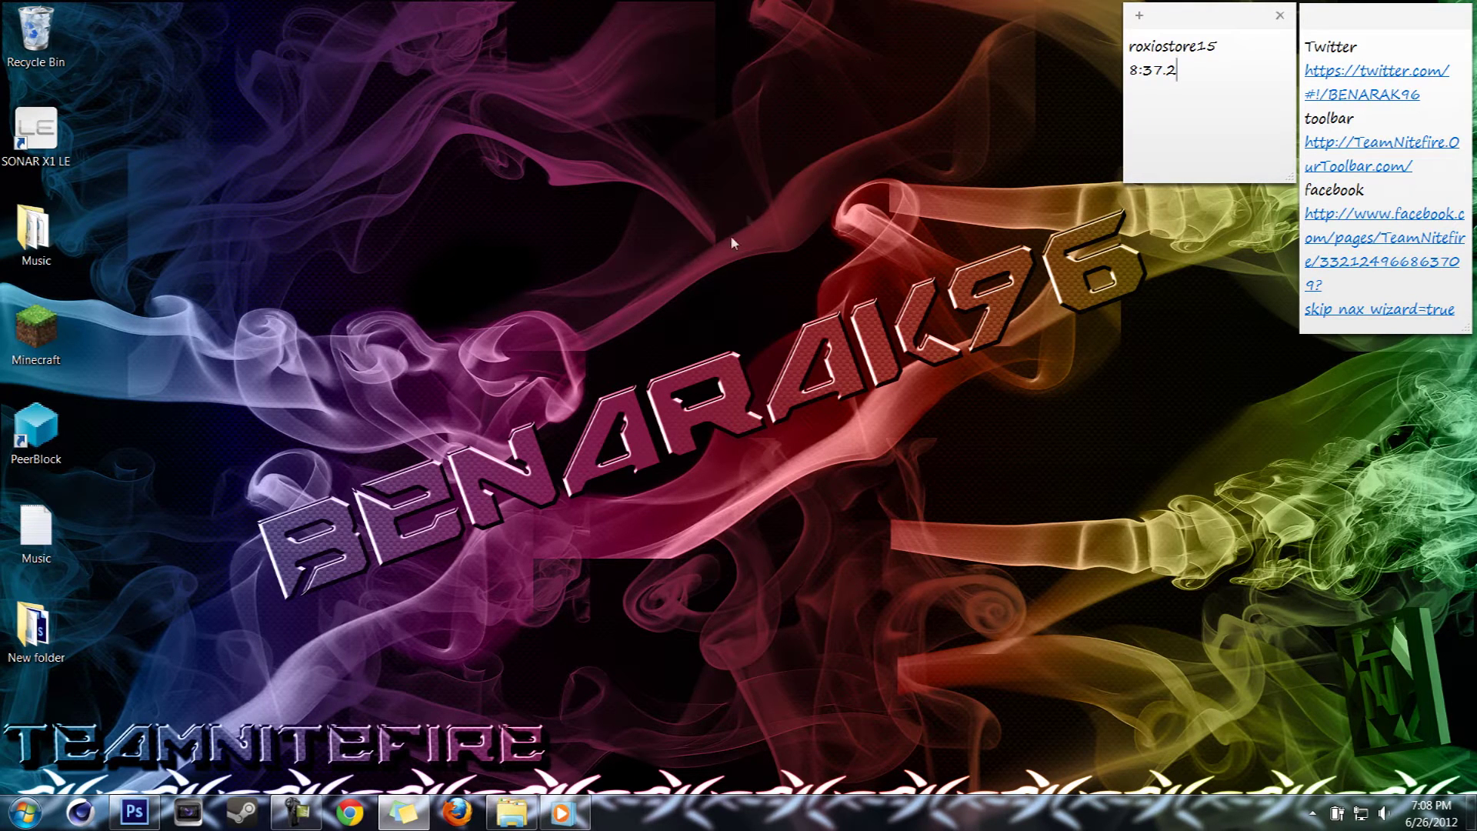
left_click(129, 816)
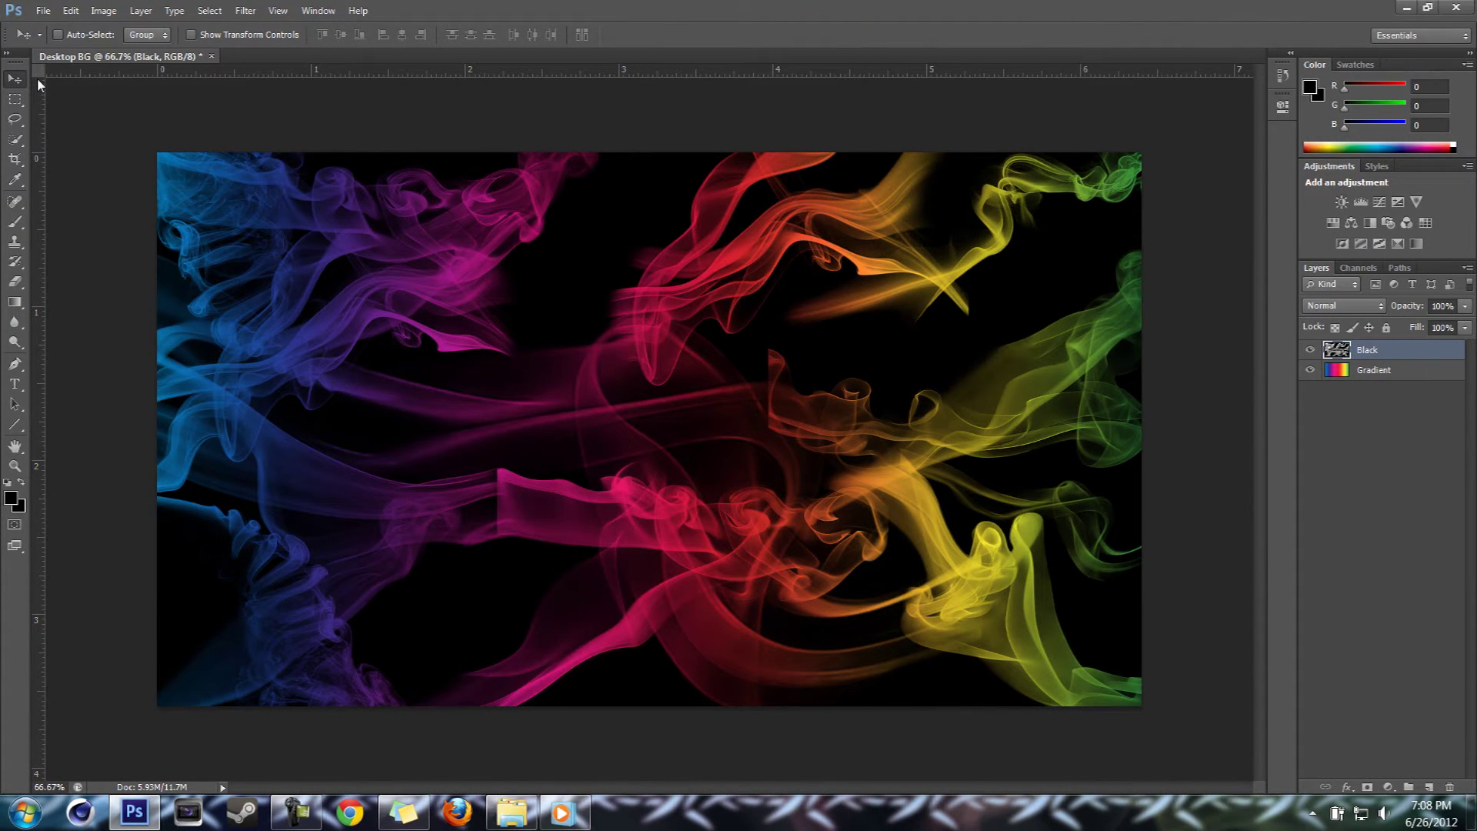
left_click(297, 811)
Add a white BENARAK text layer in the BIGMACCA font above the Black layer.
left_click(1391, 750)
left_click(296, 811)
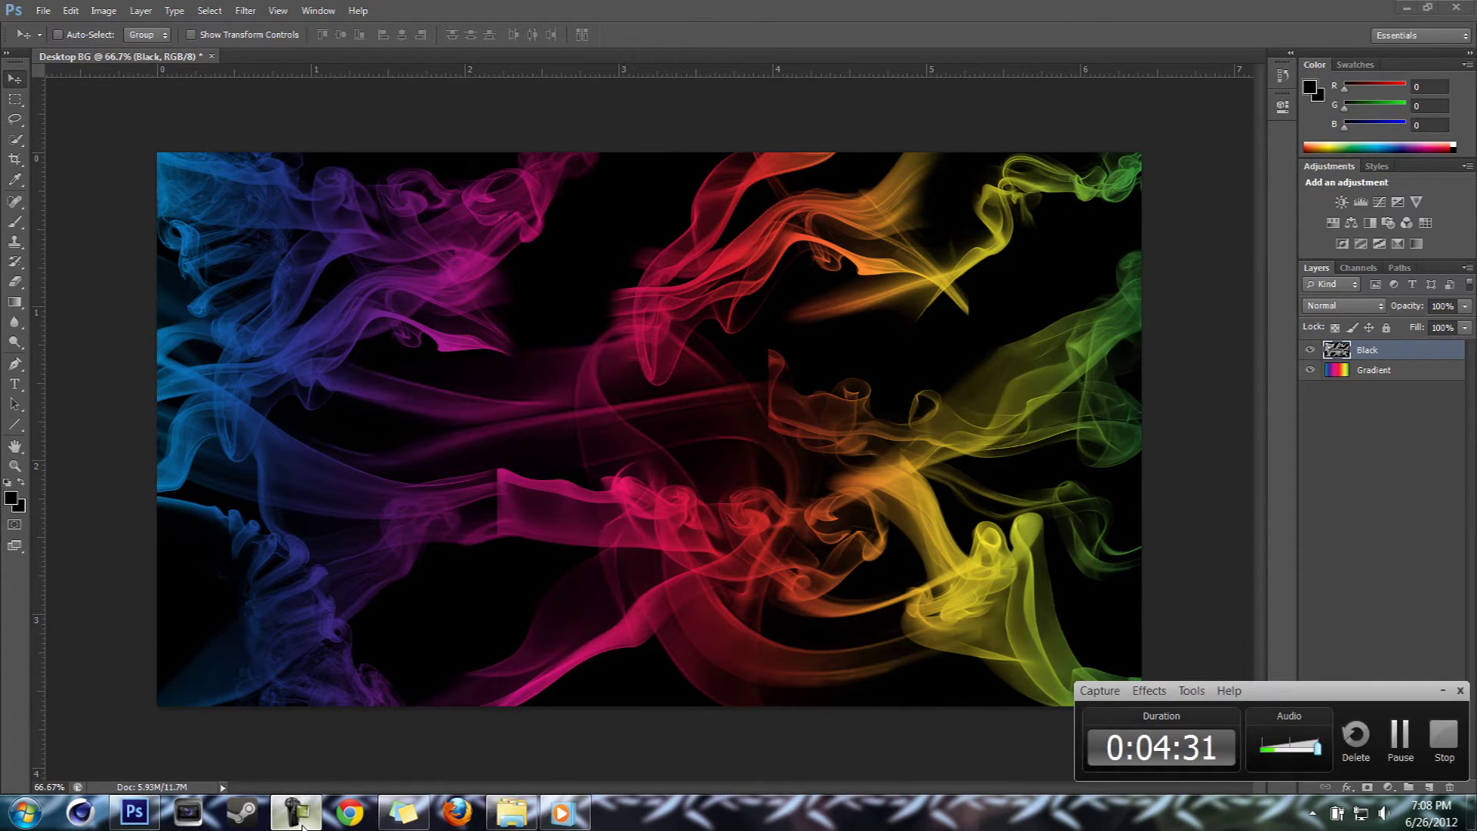
left_click(1398, 739)
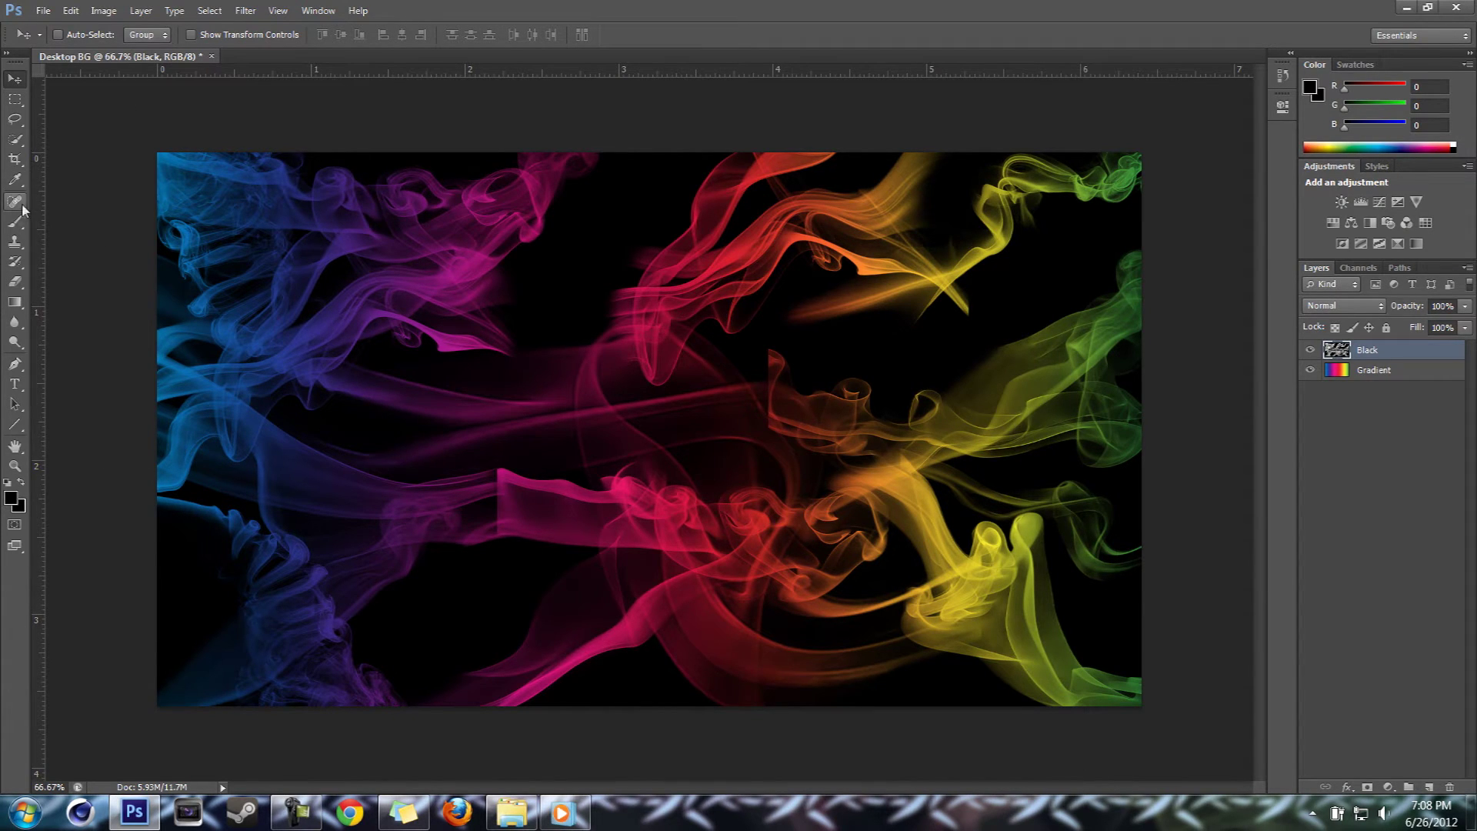
left_click(15, 384)
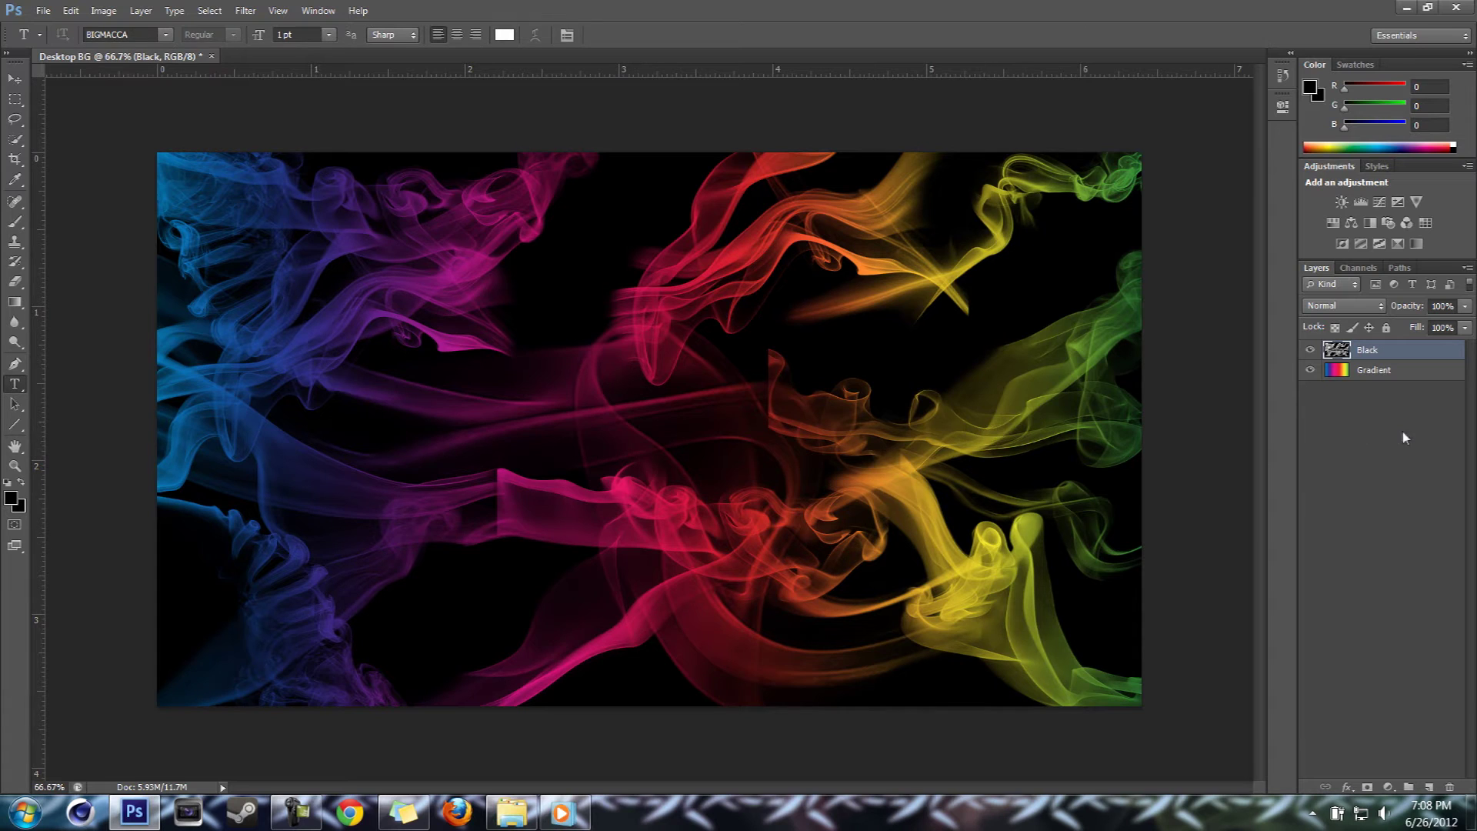
left_click(396, 445)
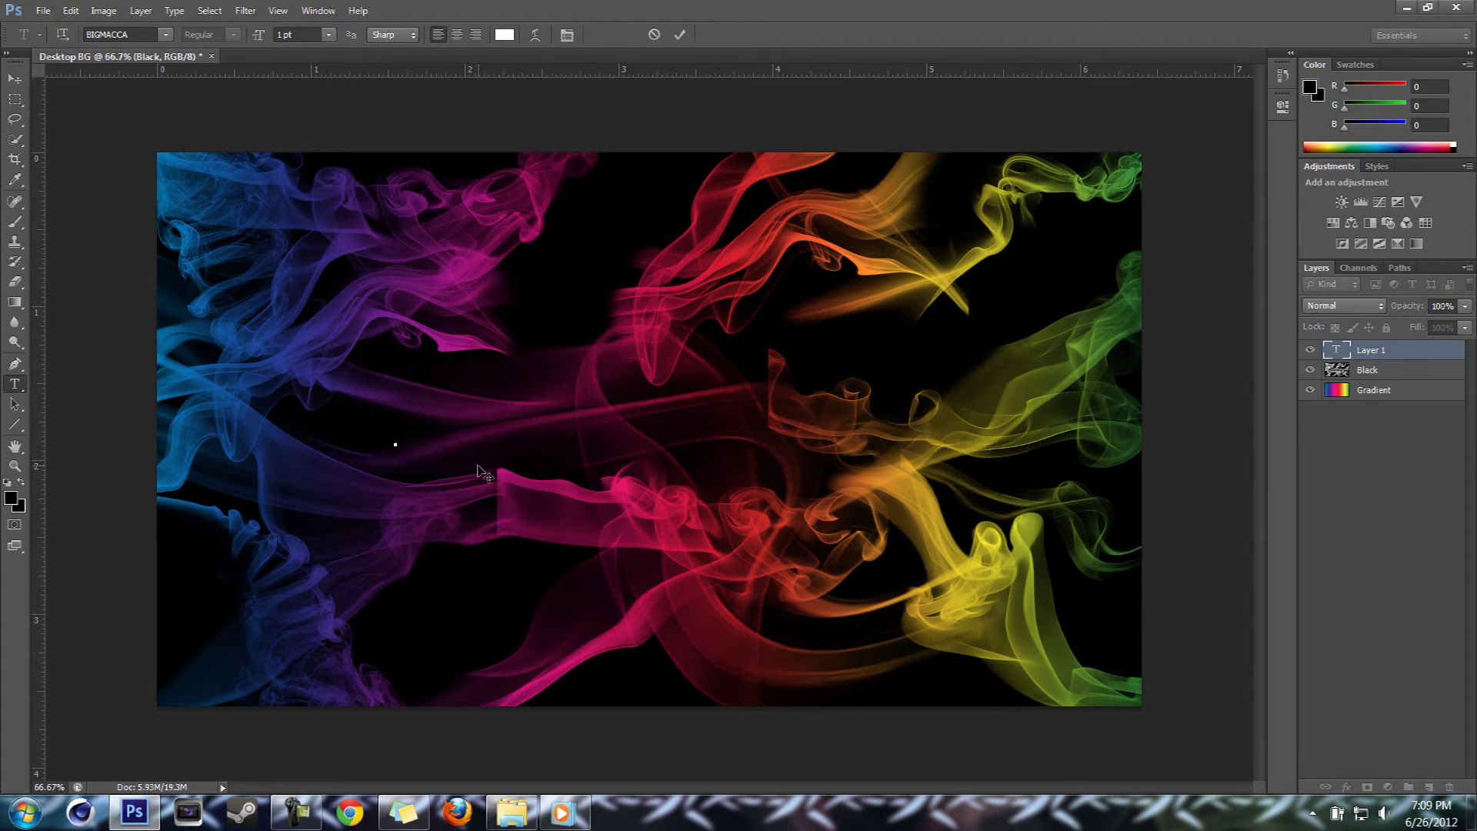
left_click(14, 78)
Free-transform the BENARAK text to scale it across the canvas and rotate it about 19°.
key("ctrl+t")
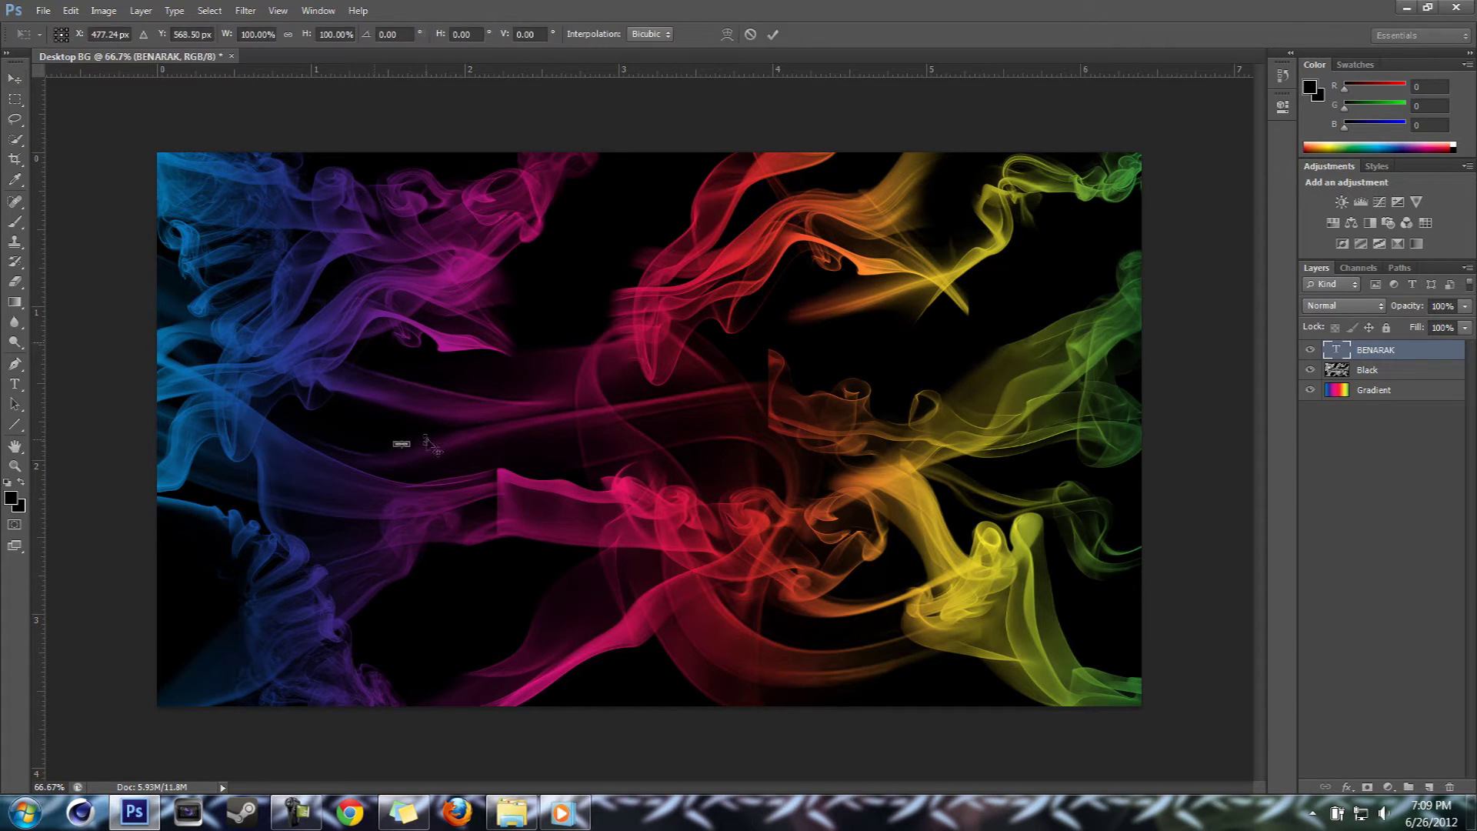
left_click_drag(442, 422, 1119, 227)
left_click_drag(1012, 403, 888, 483)
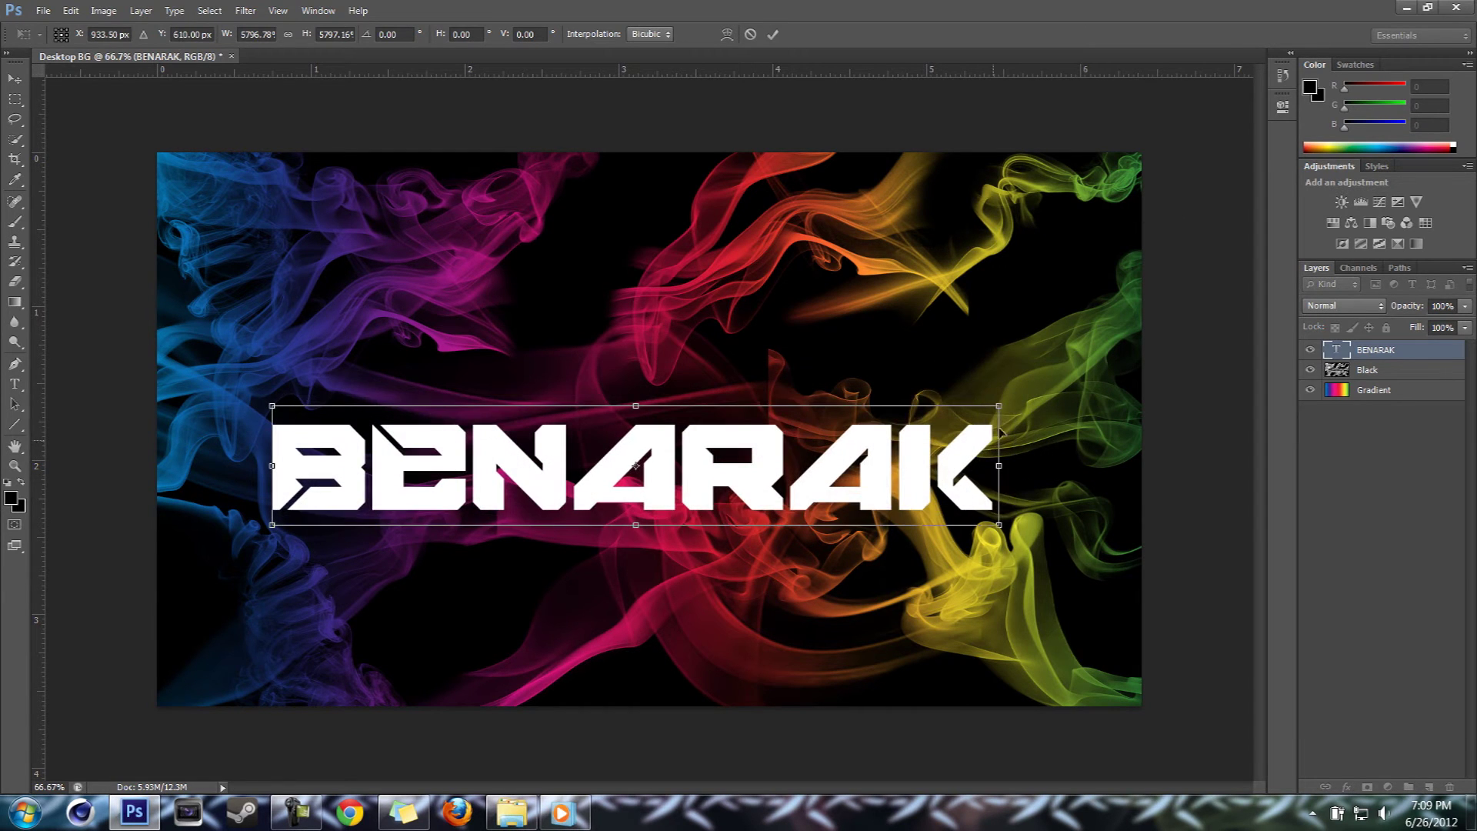
left_click_drag(1027, 428, 1002, 554)
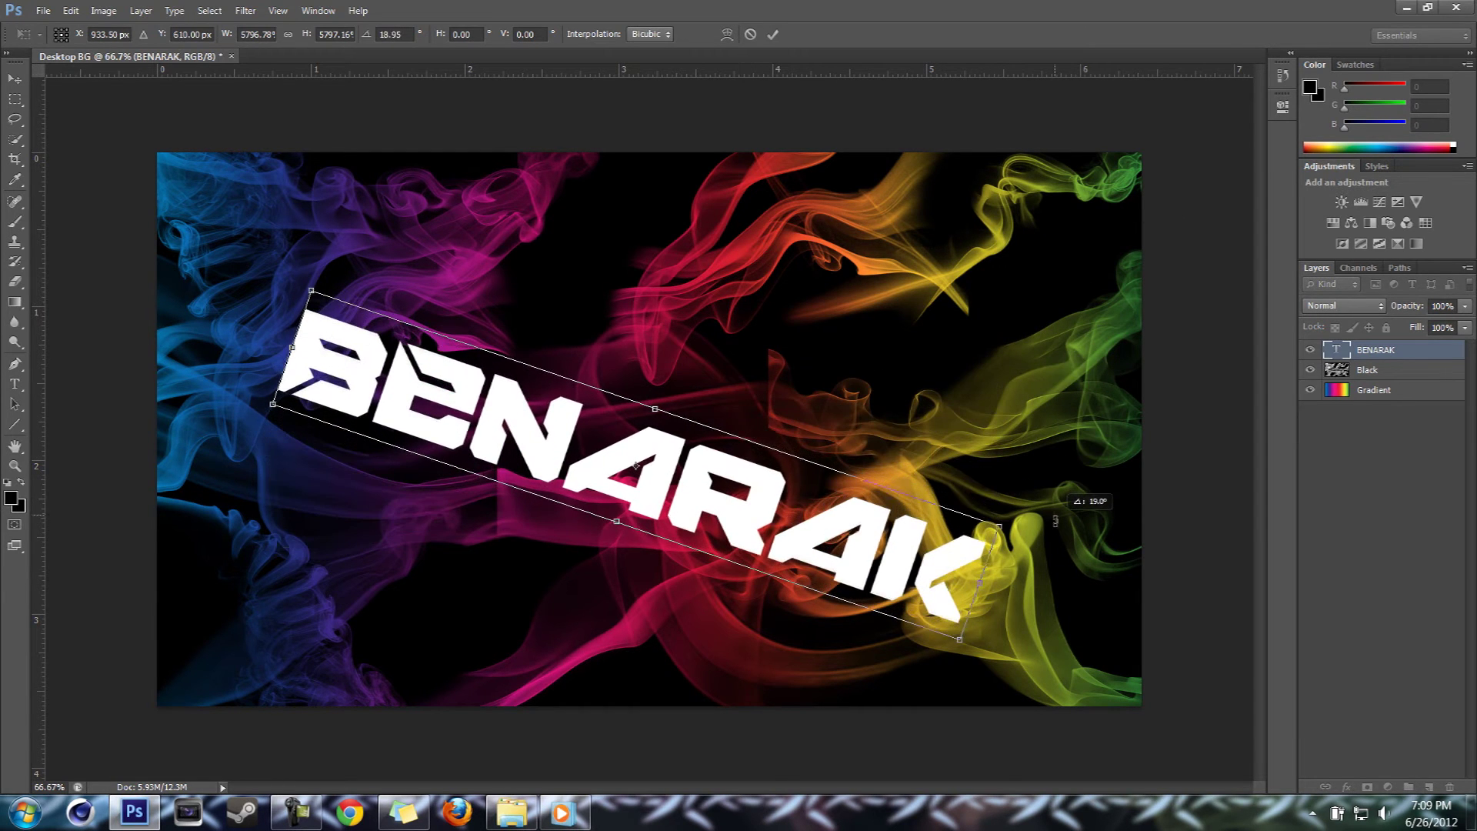
left_click_drag(884, 560, 869, 507)
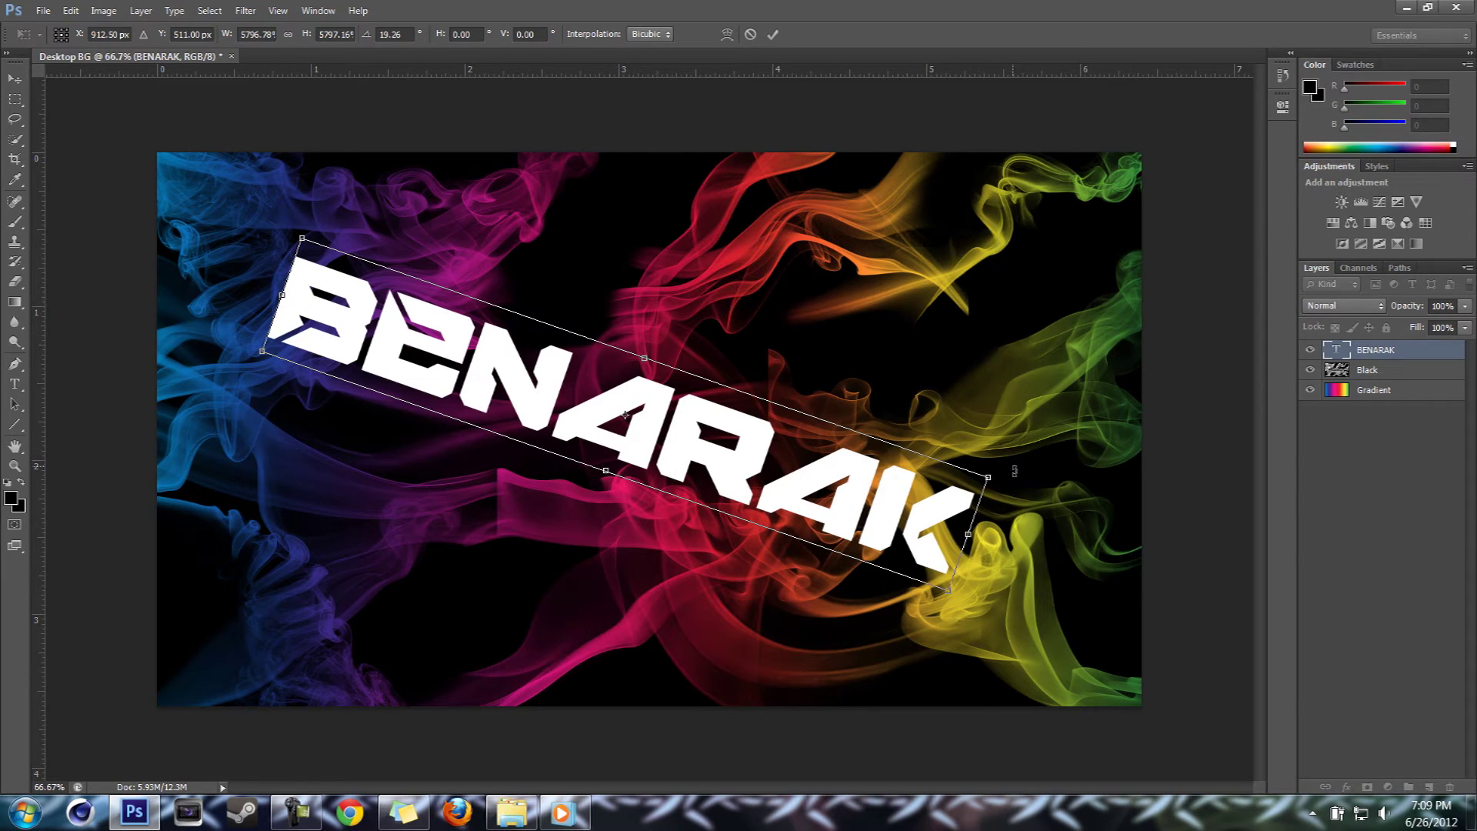
left_click_drag(1014, 471, 1016, 460)
key("Return")
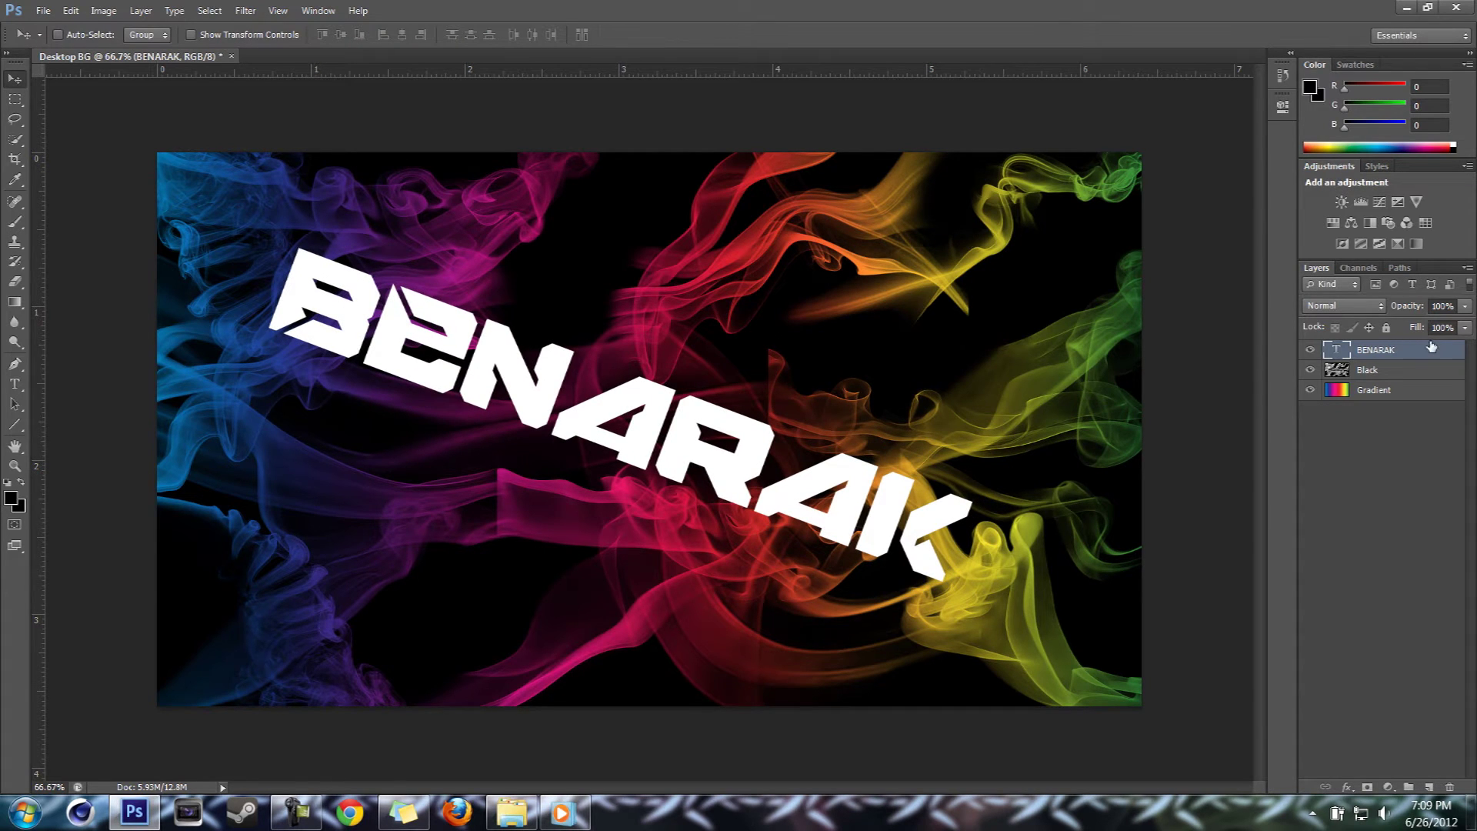
Give the BENARAK text a Gradient Overlay using the Spectrum rainbow preset.
double_click(1432, 352)
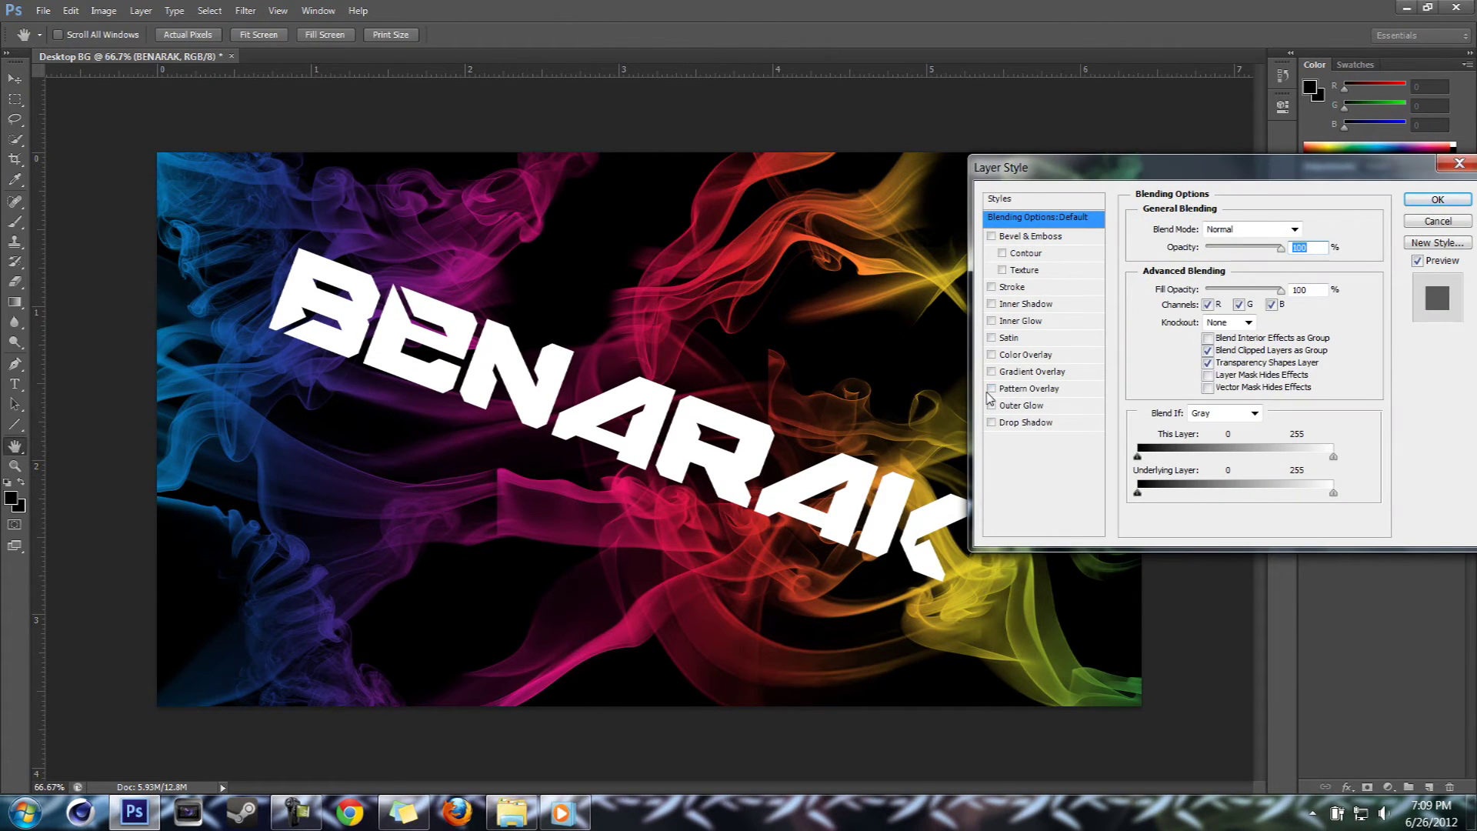
left_click(992, 371)
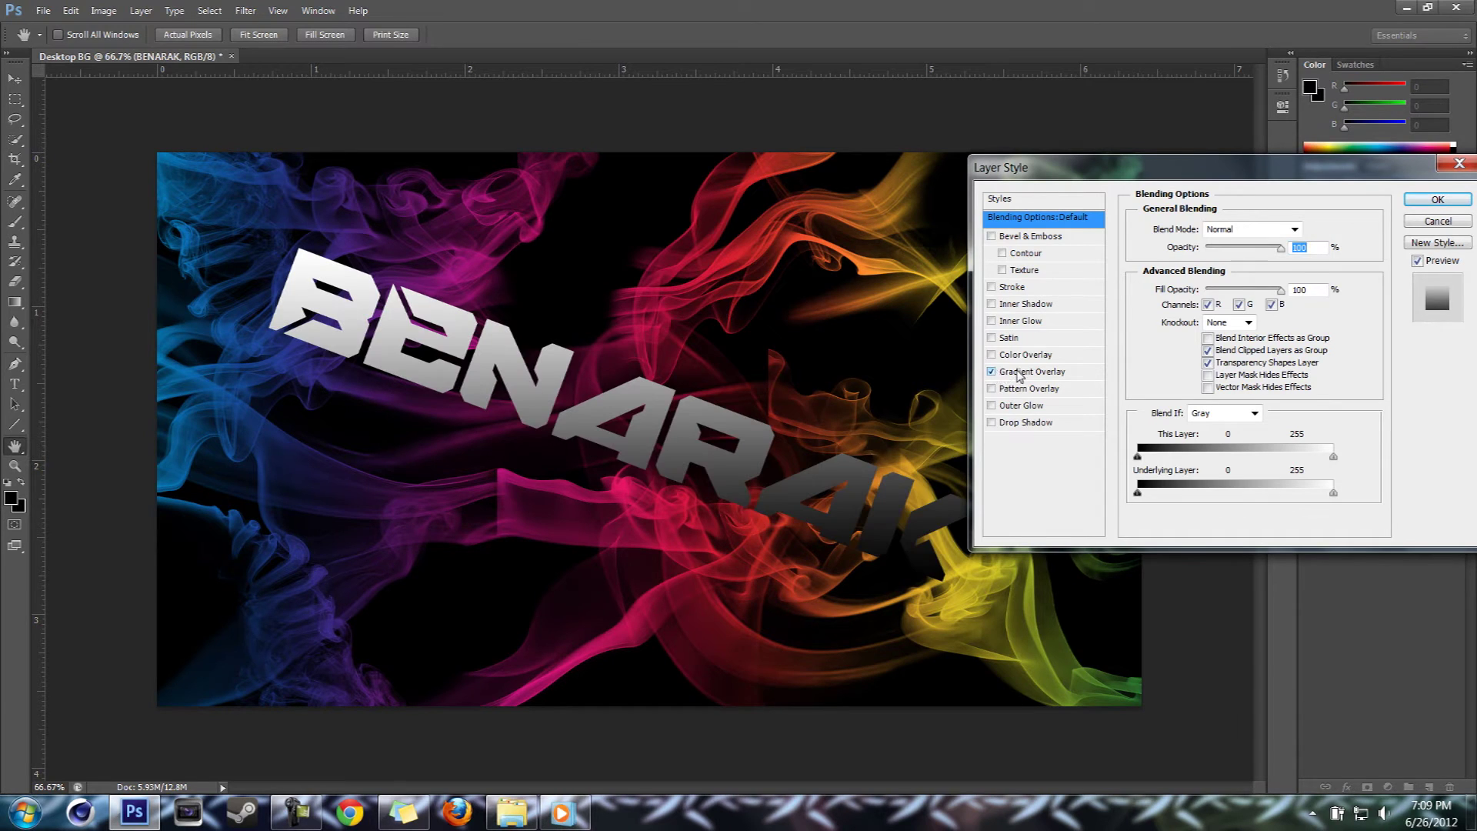
left_click(1017, 374)
left_click(1223, 264)
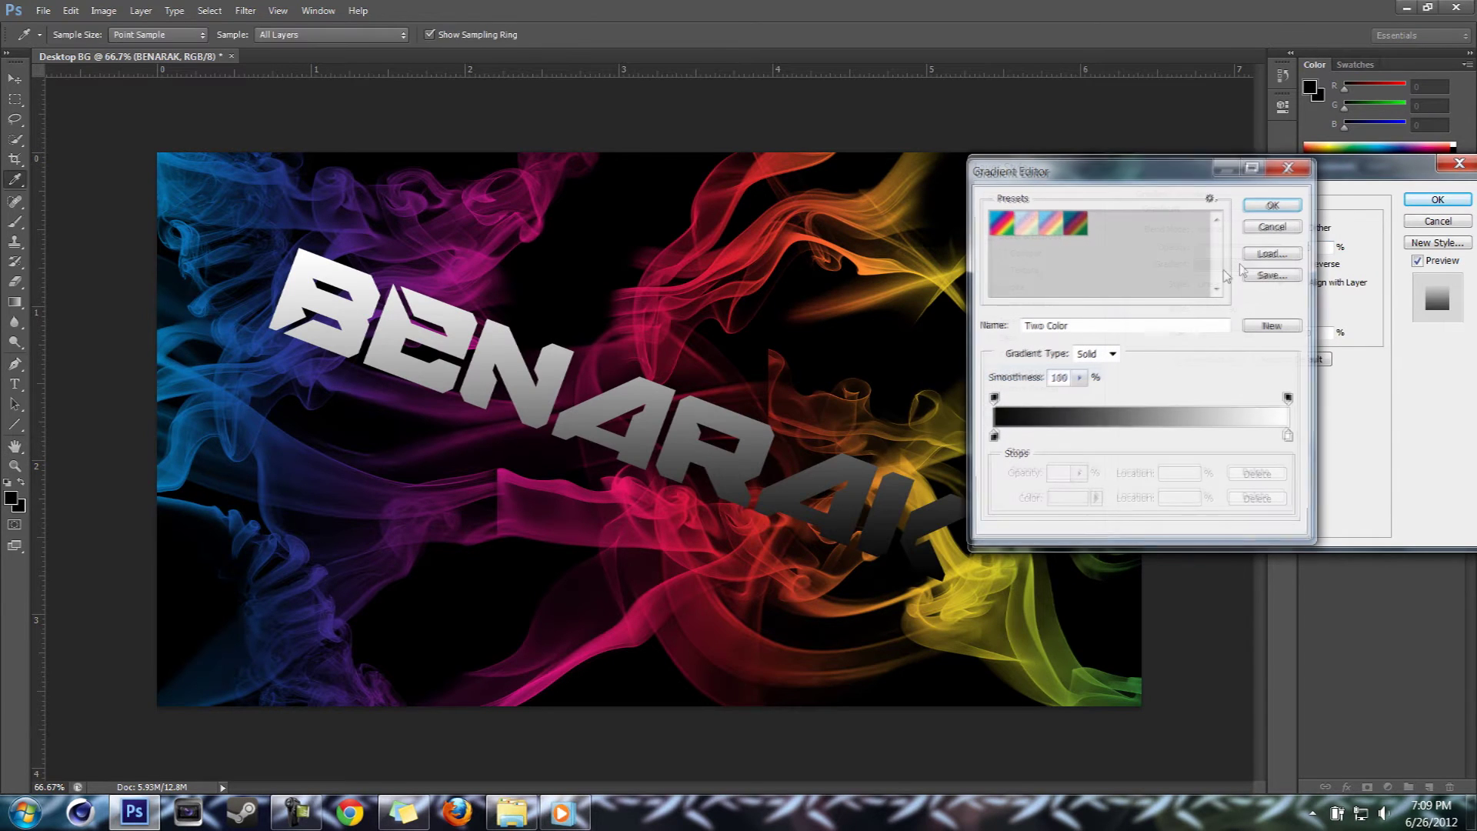
left_click(1003, 227)
left_click(1272, 205)
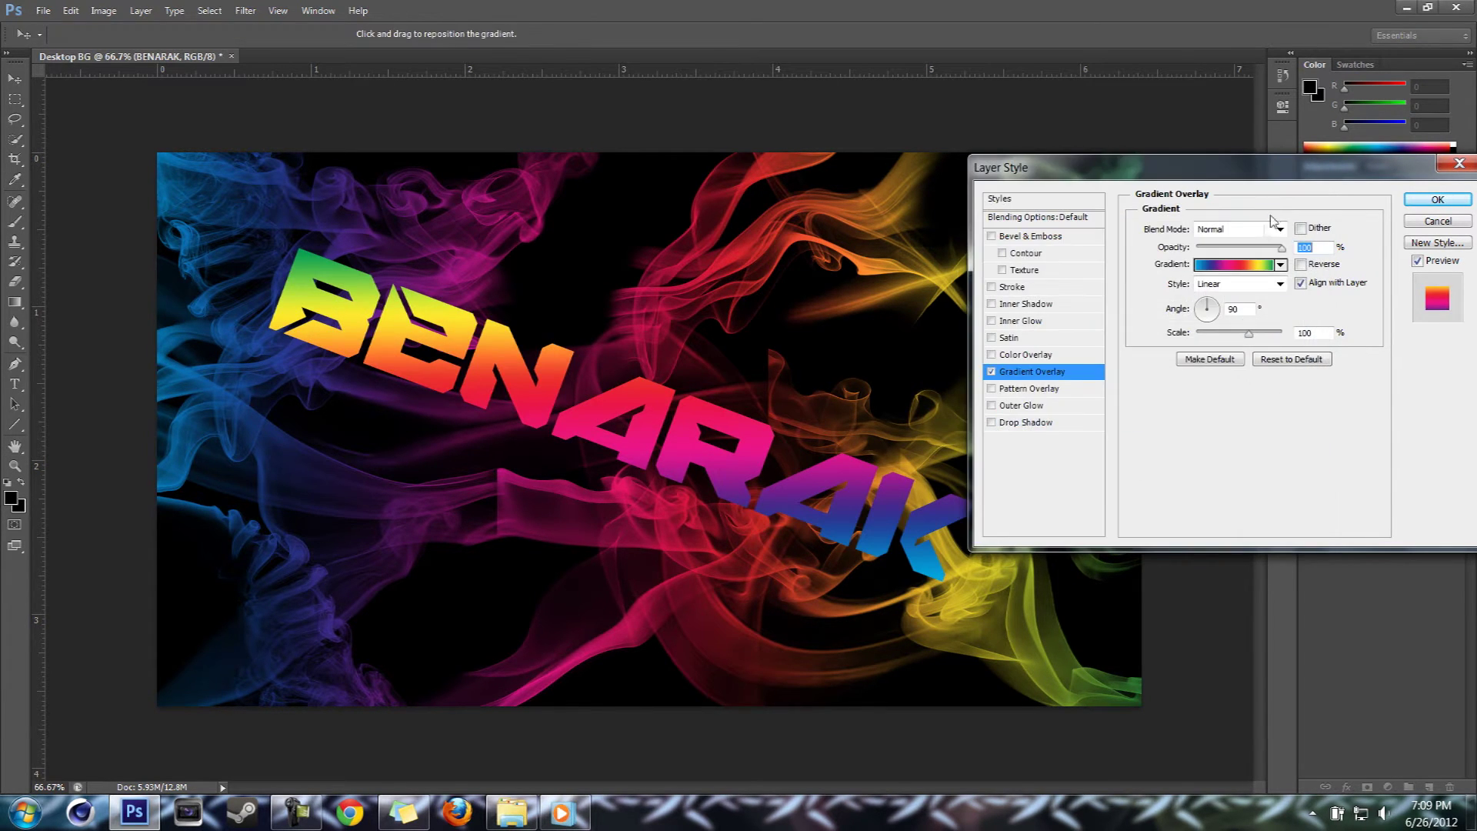
Add Bevel & Emboss with Contour and a Satin sheen, adjust the gradient angle, and apply.
left_click(992, 236)
left_click(1002, 253)
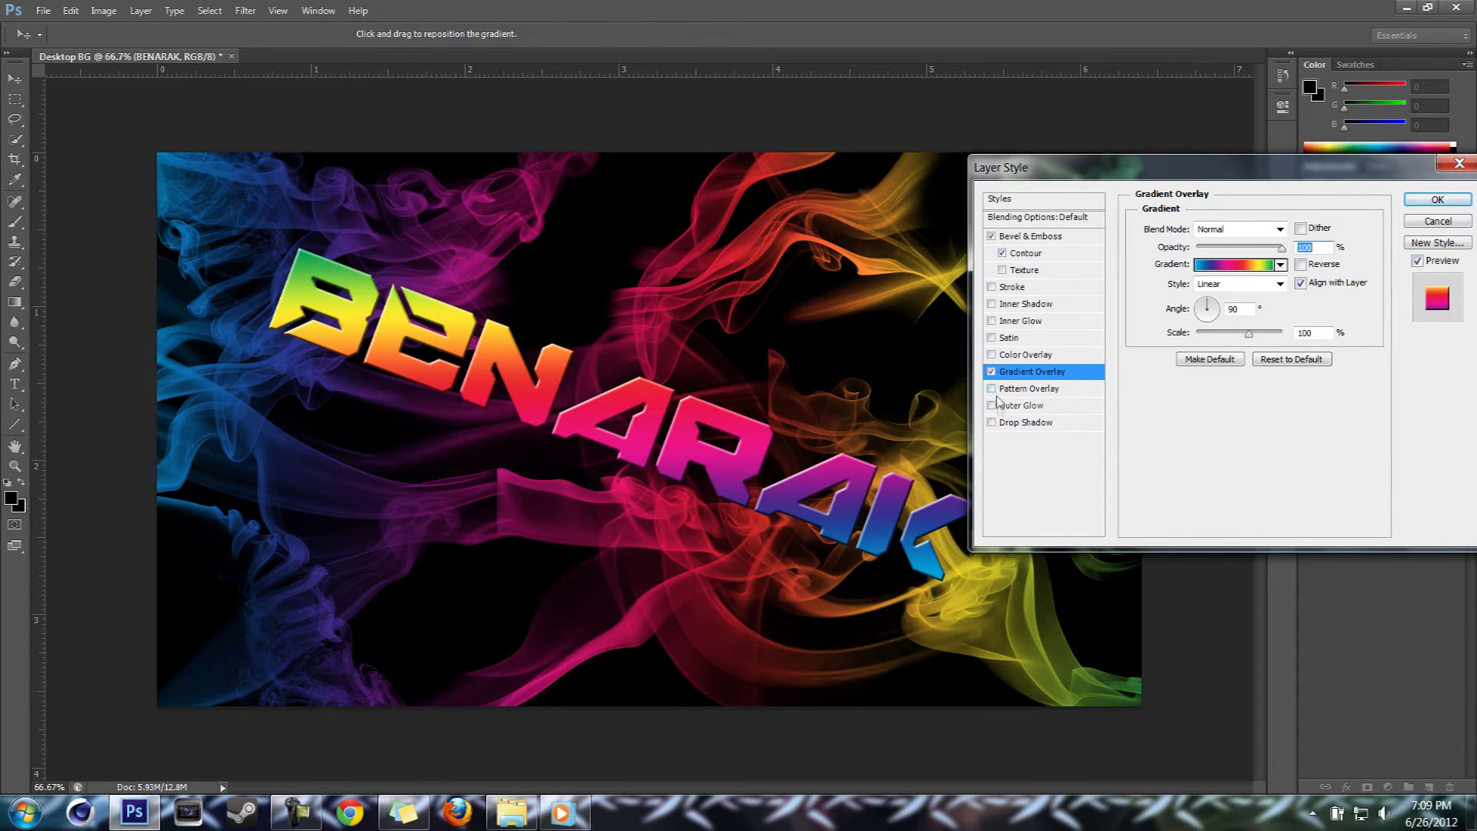
left_click(992, 338)
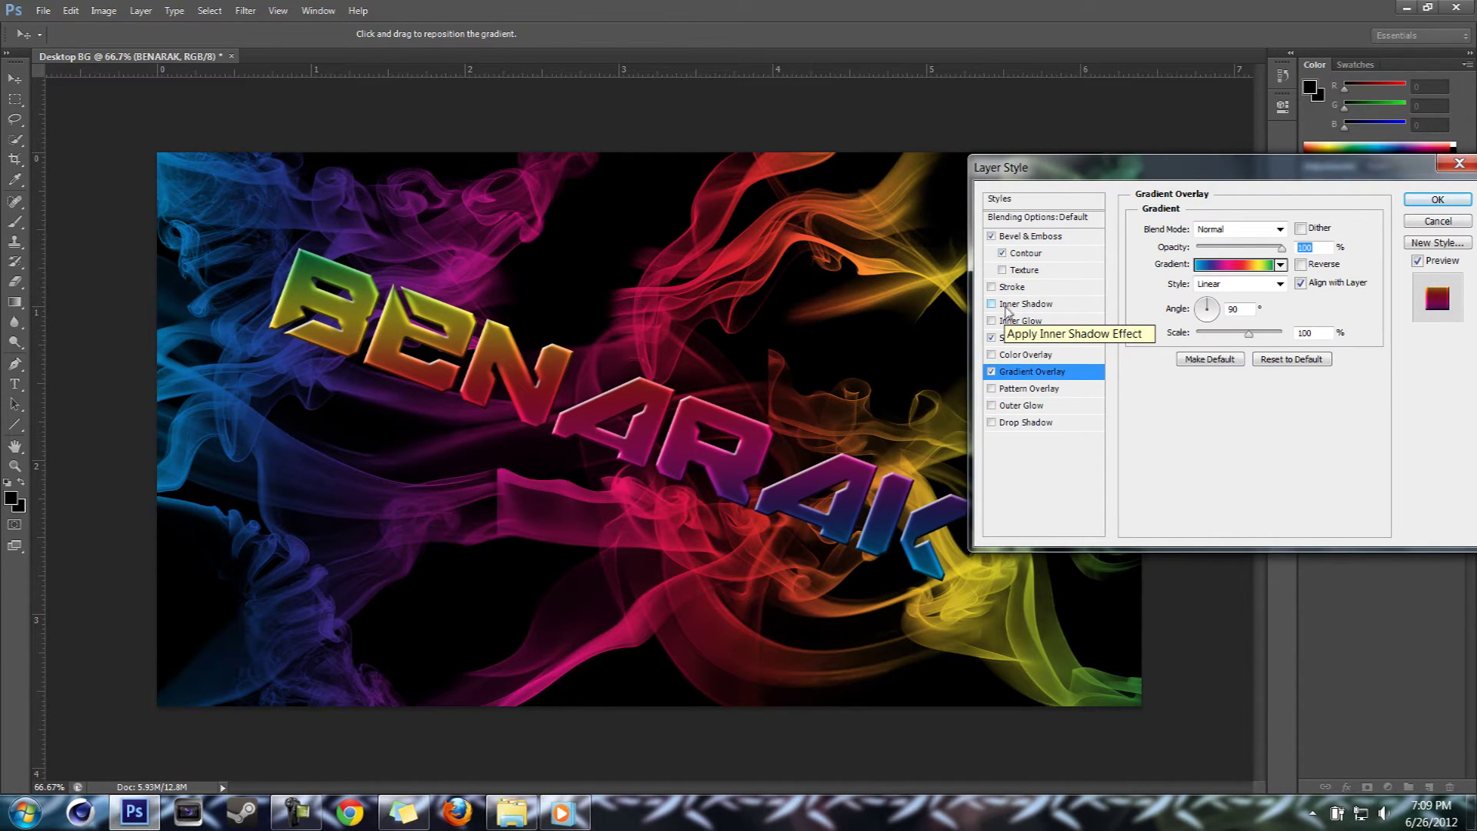
left_click(1224, 320)
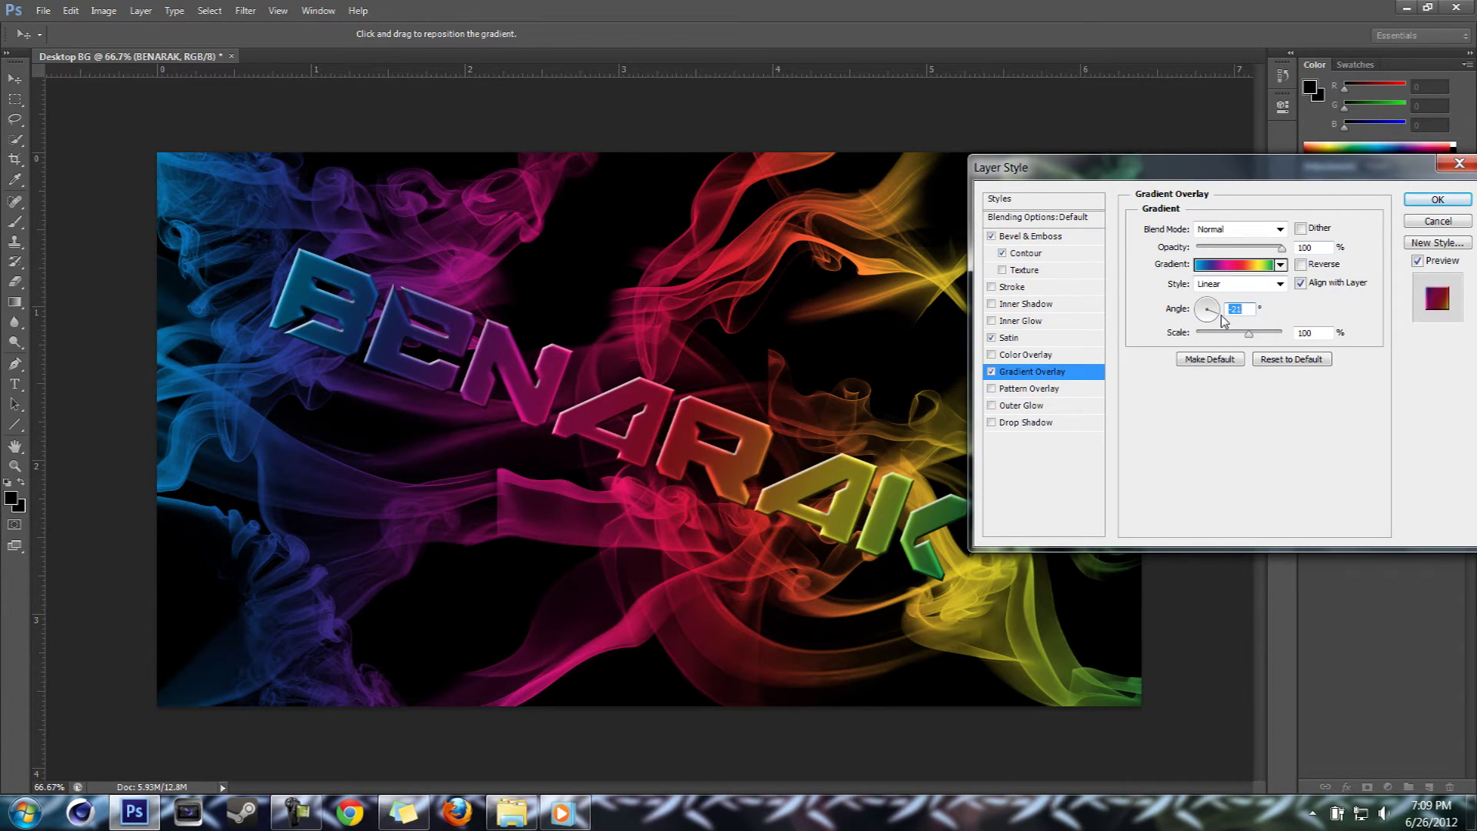
left_click(1430, 197)
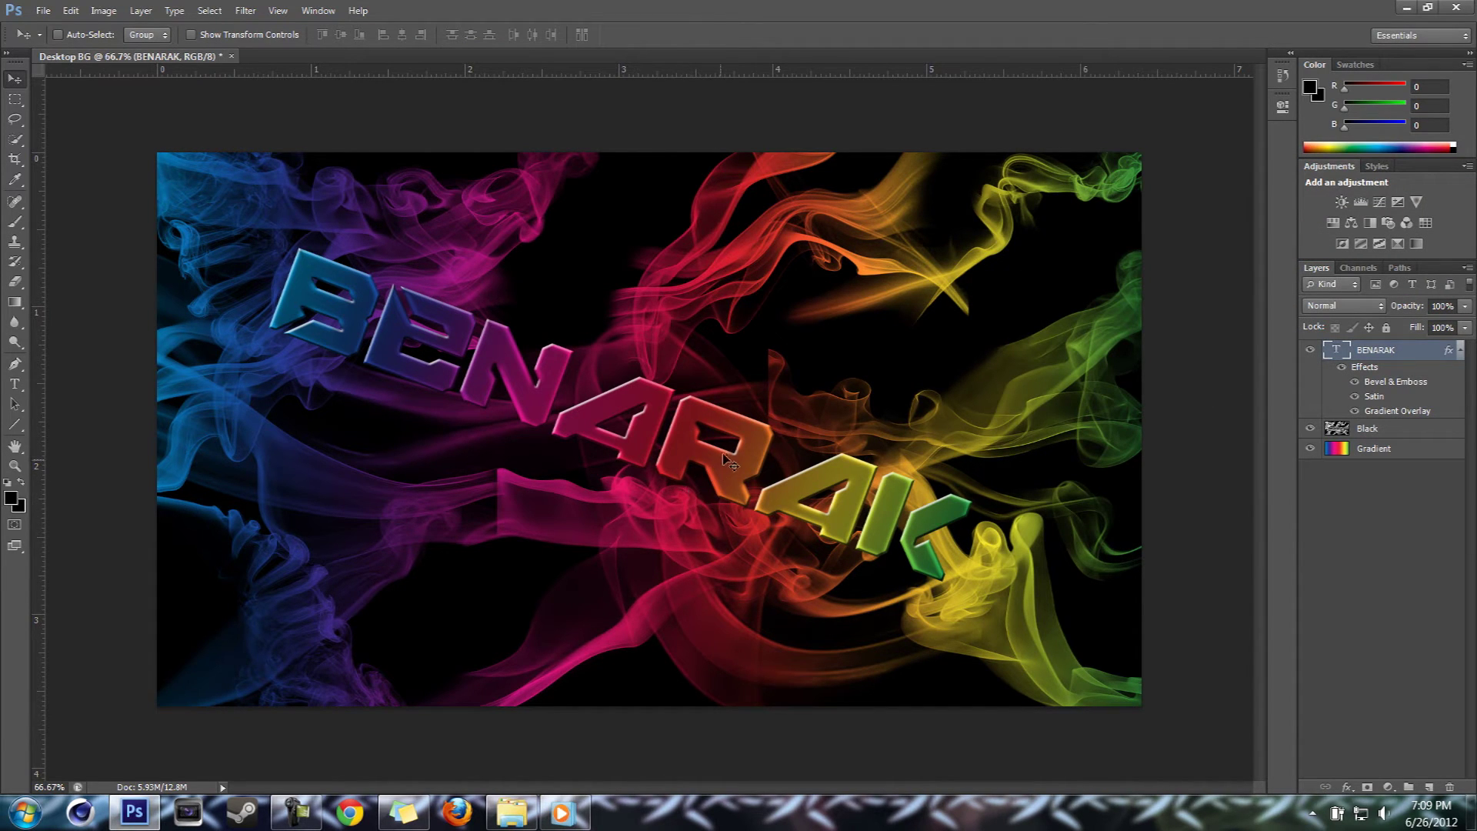
Raise BENARAK's Satin effect opacity to 100%.
double_click(1410, 357)
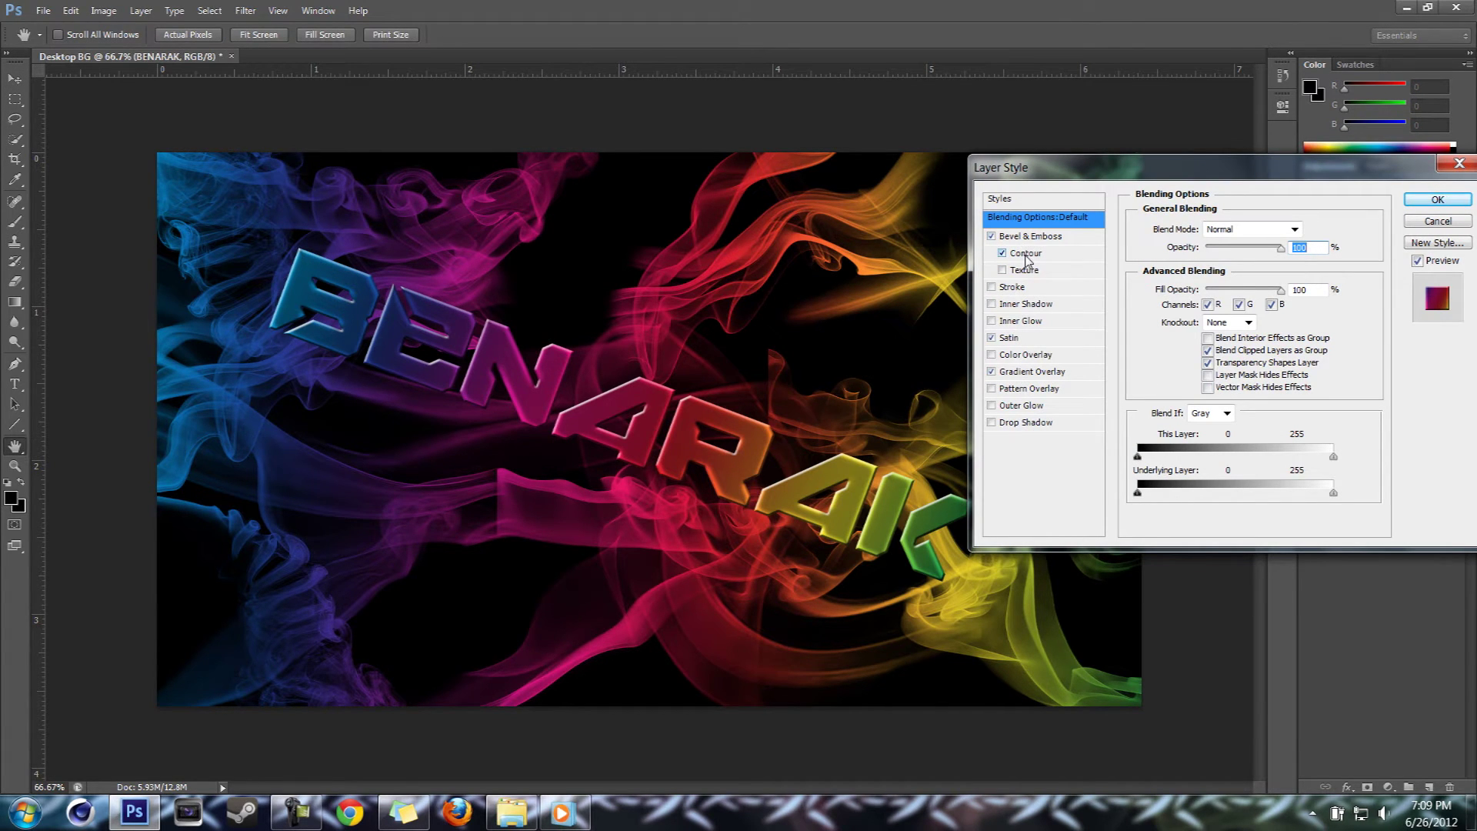
left_click(1010, 339)
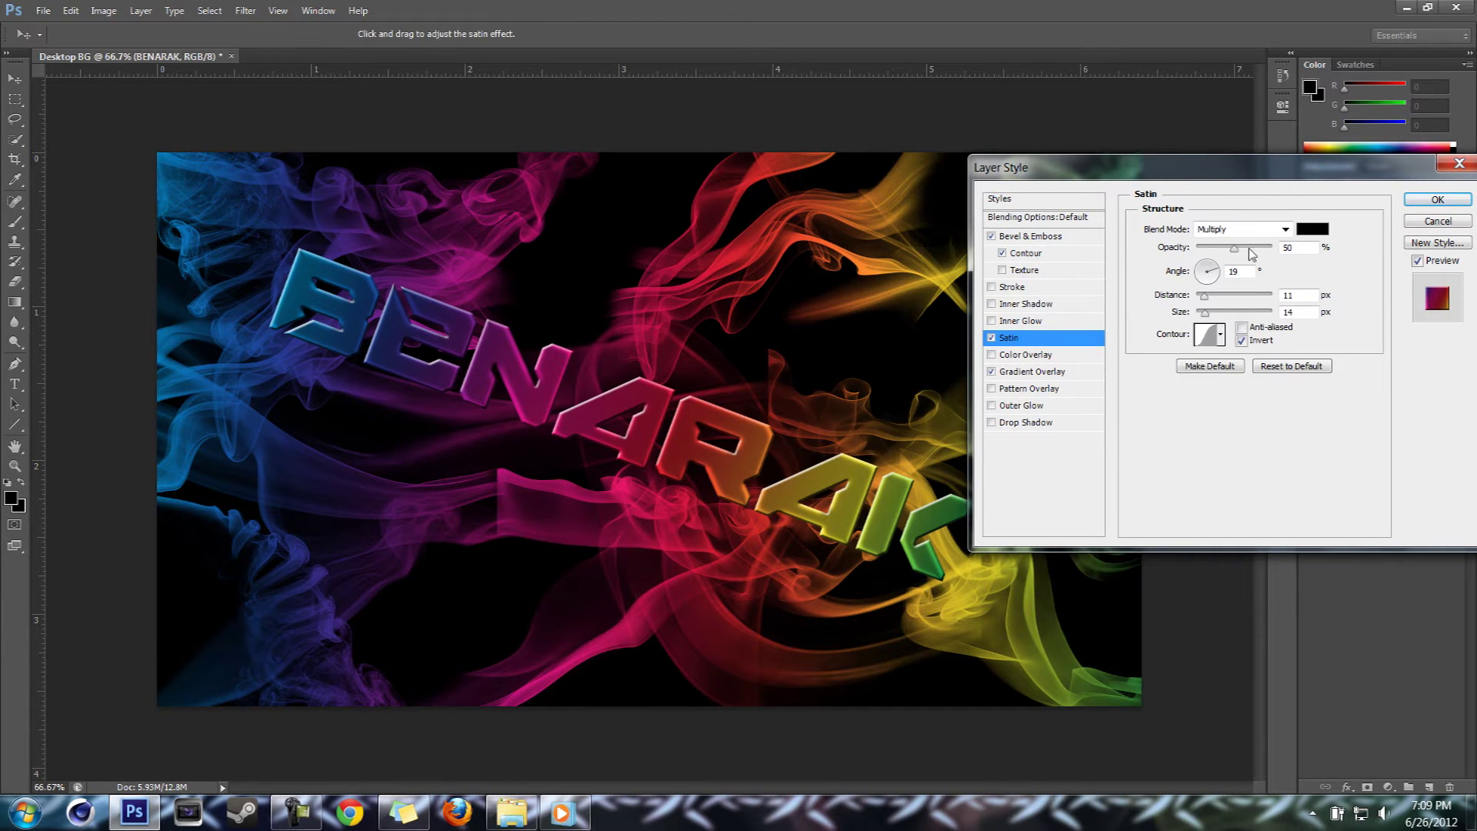
mouse_move(1236, 251)
left_mouse_down()
mouse_move(1298, 252)
mouse_move(1242, 258)
left_mouse_up()
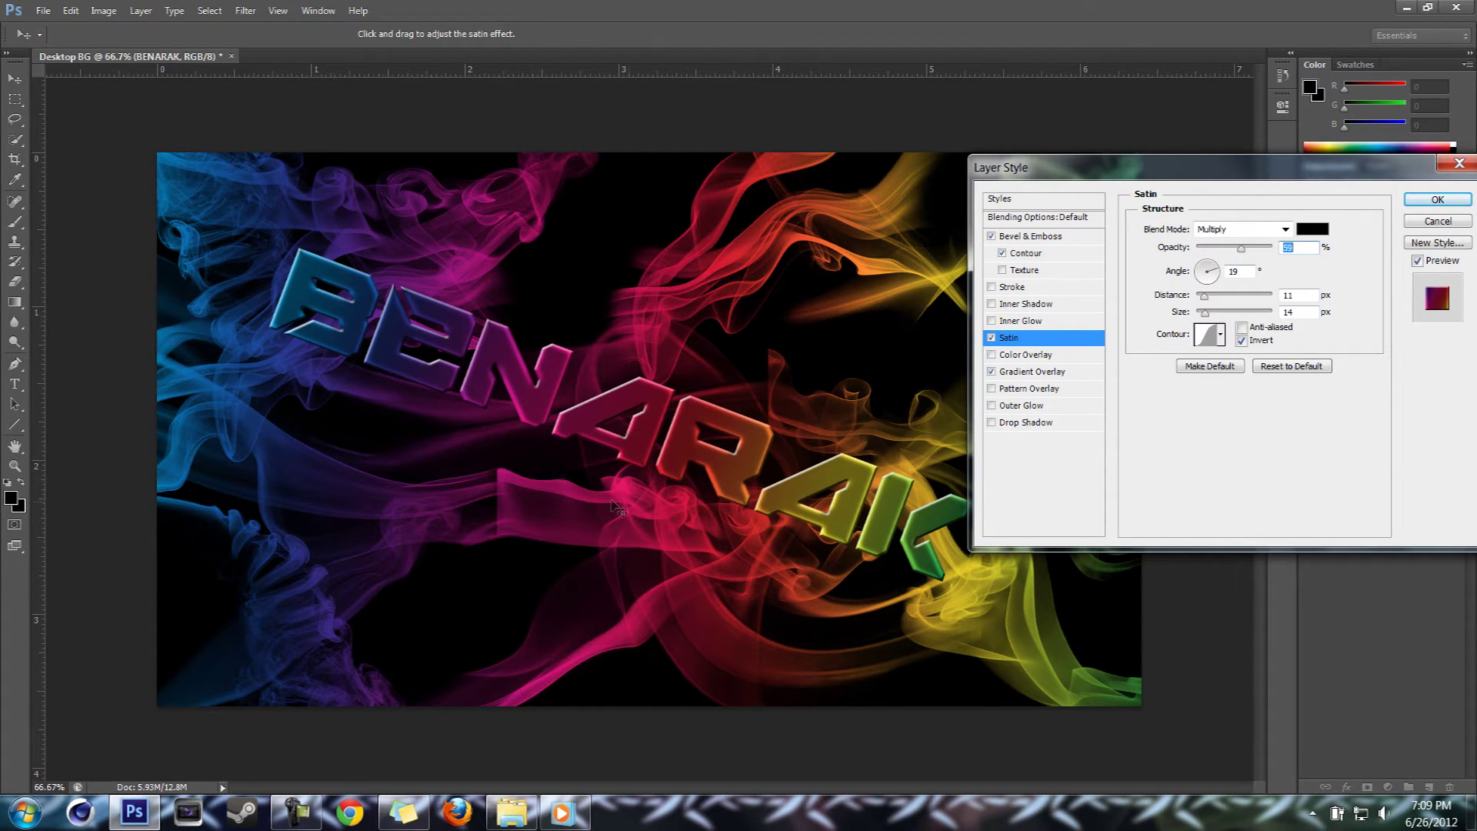
Confirm the Spectrum gradient in BENARAK's Gradient Overlay and apply the layer styles.
left_click(1026, 374)
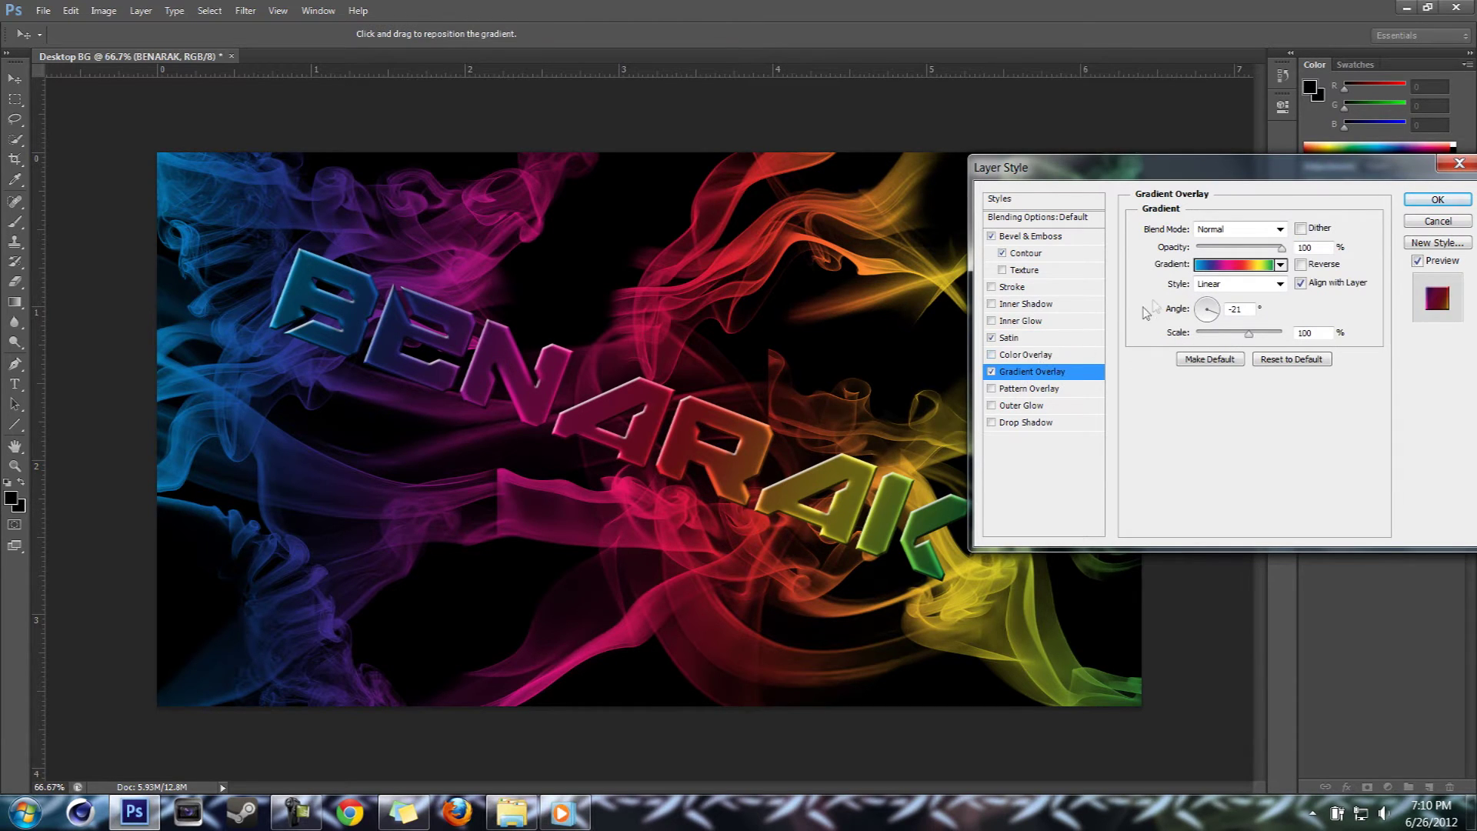
left_click(1253, 271)
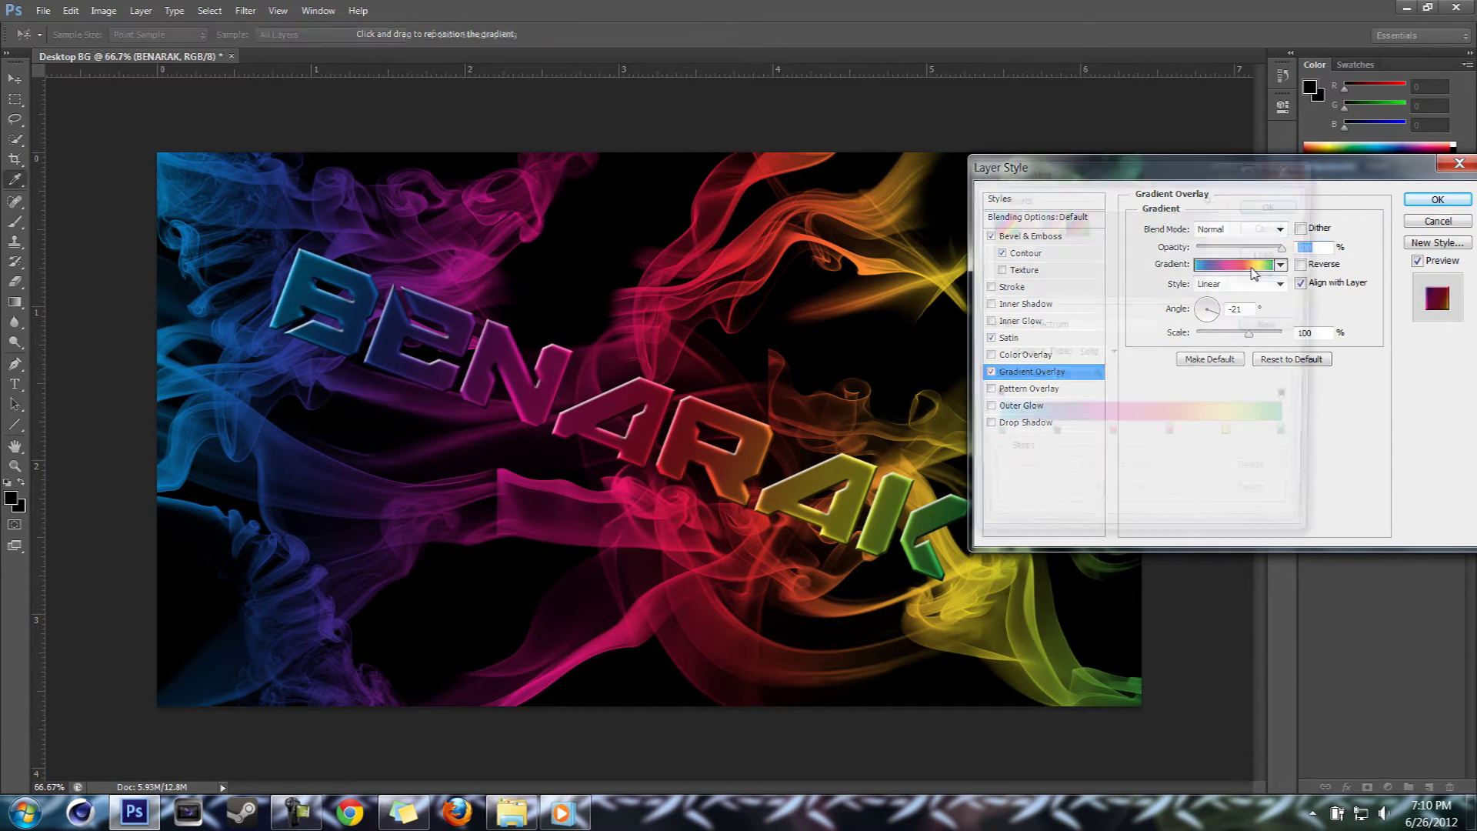
left_click(1273, 204)
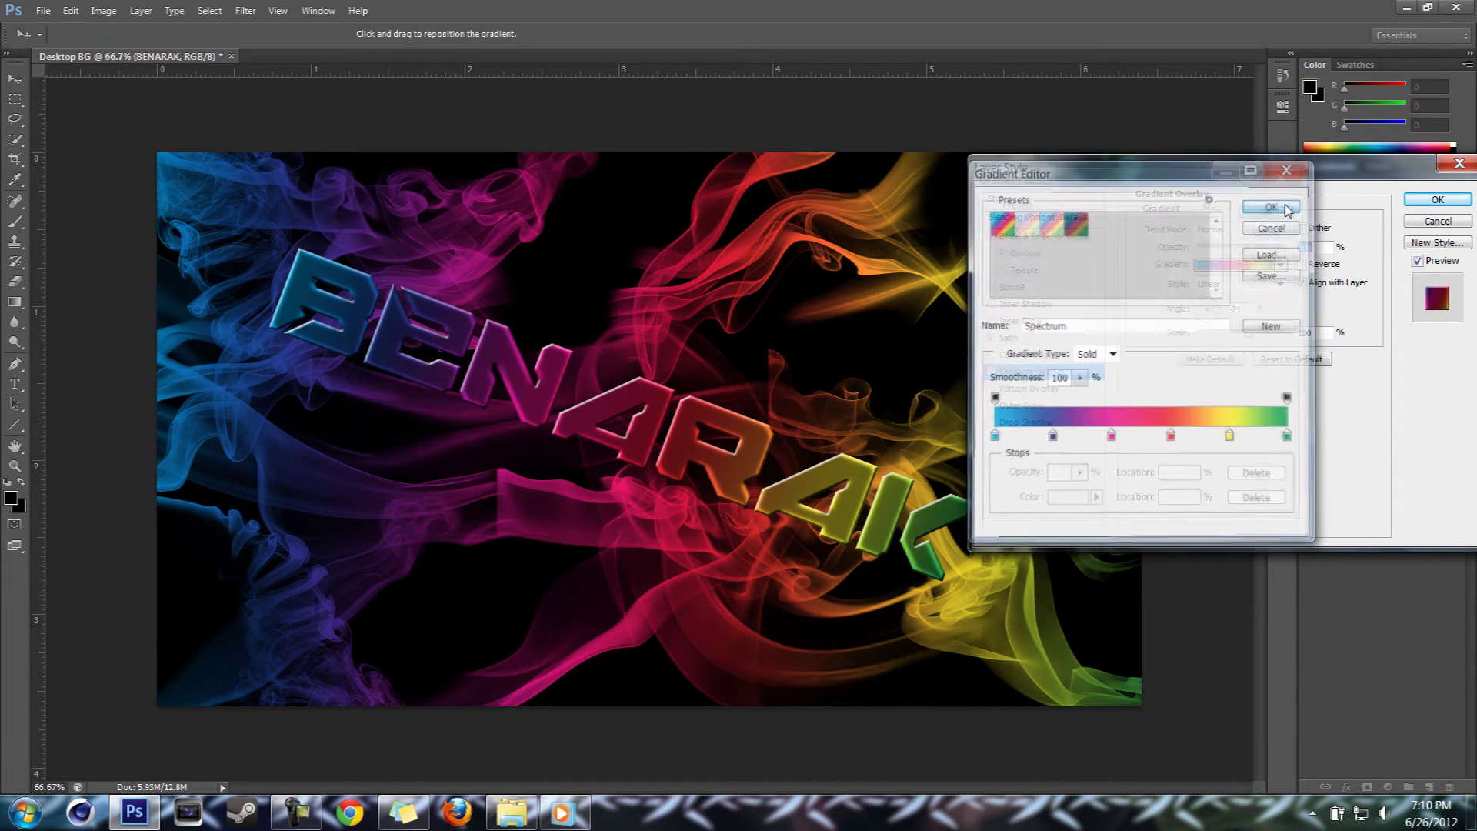
left_click_drag(1292, 173, 1287, 314)
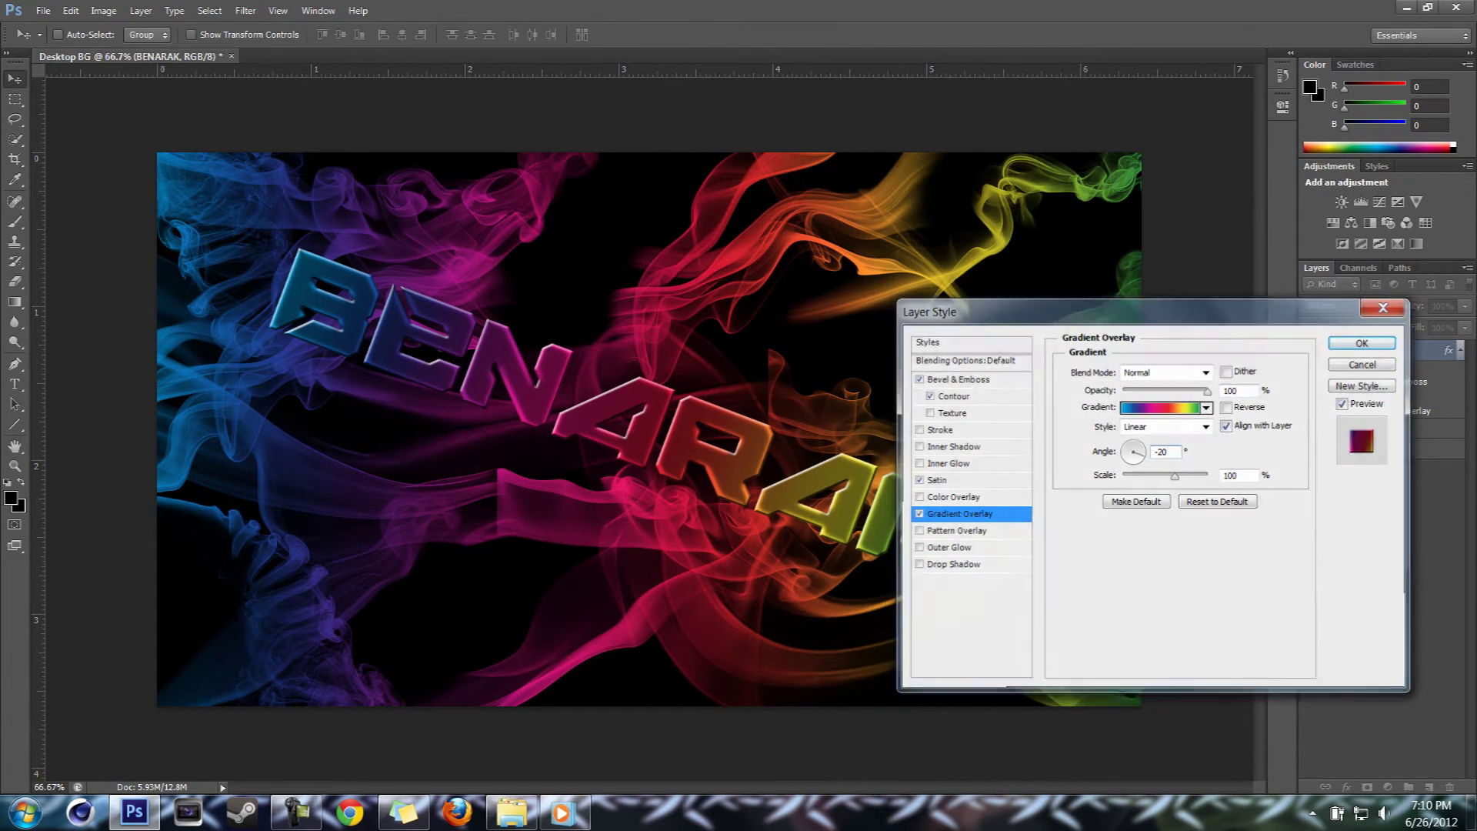
key("Return")
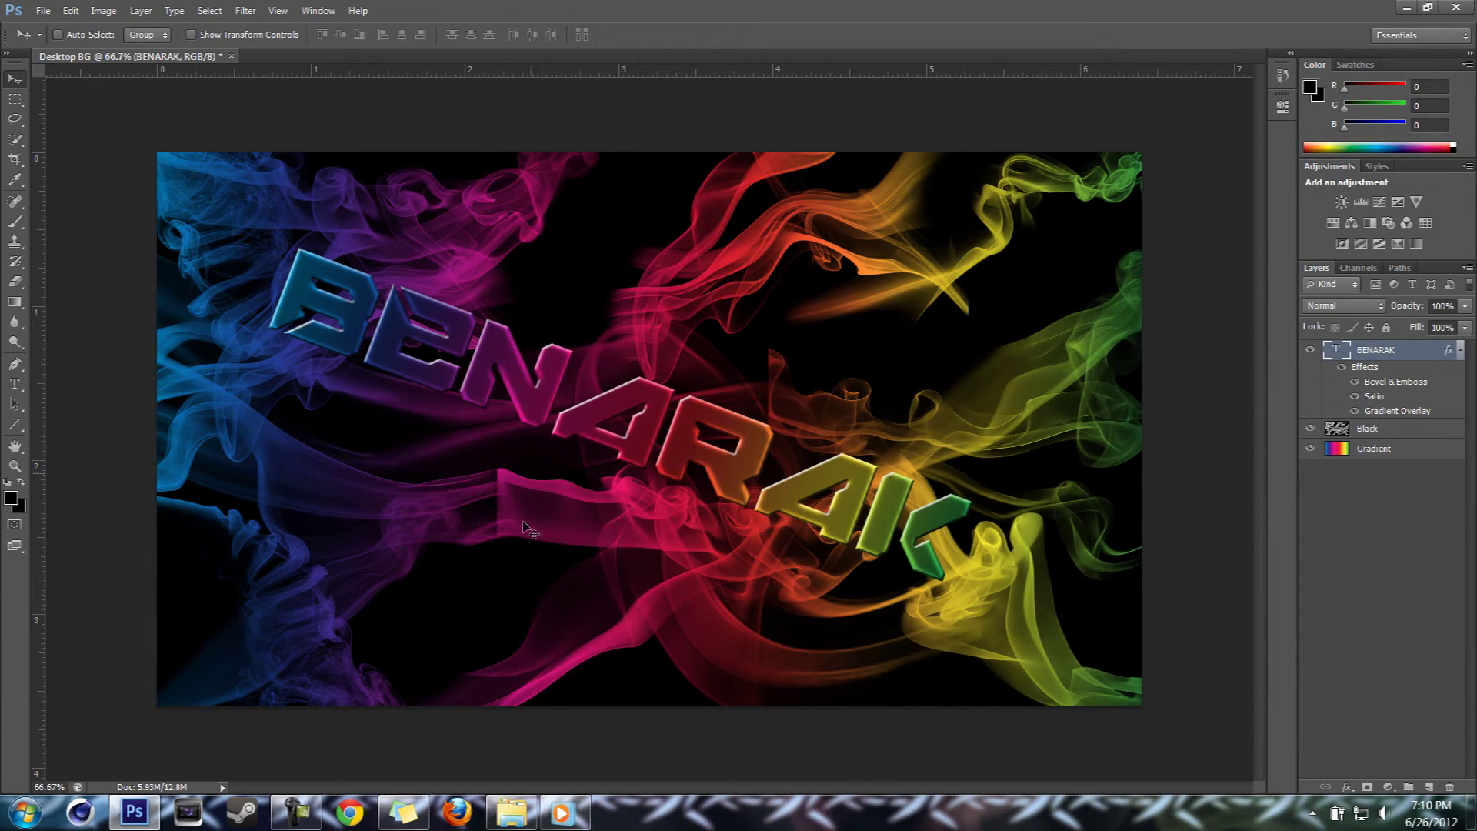
Add a Pattern Overlay with the dark red pattern at 100% opacity to BENARAK.
double_click(1393, 361)
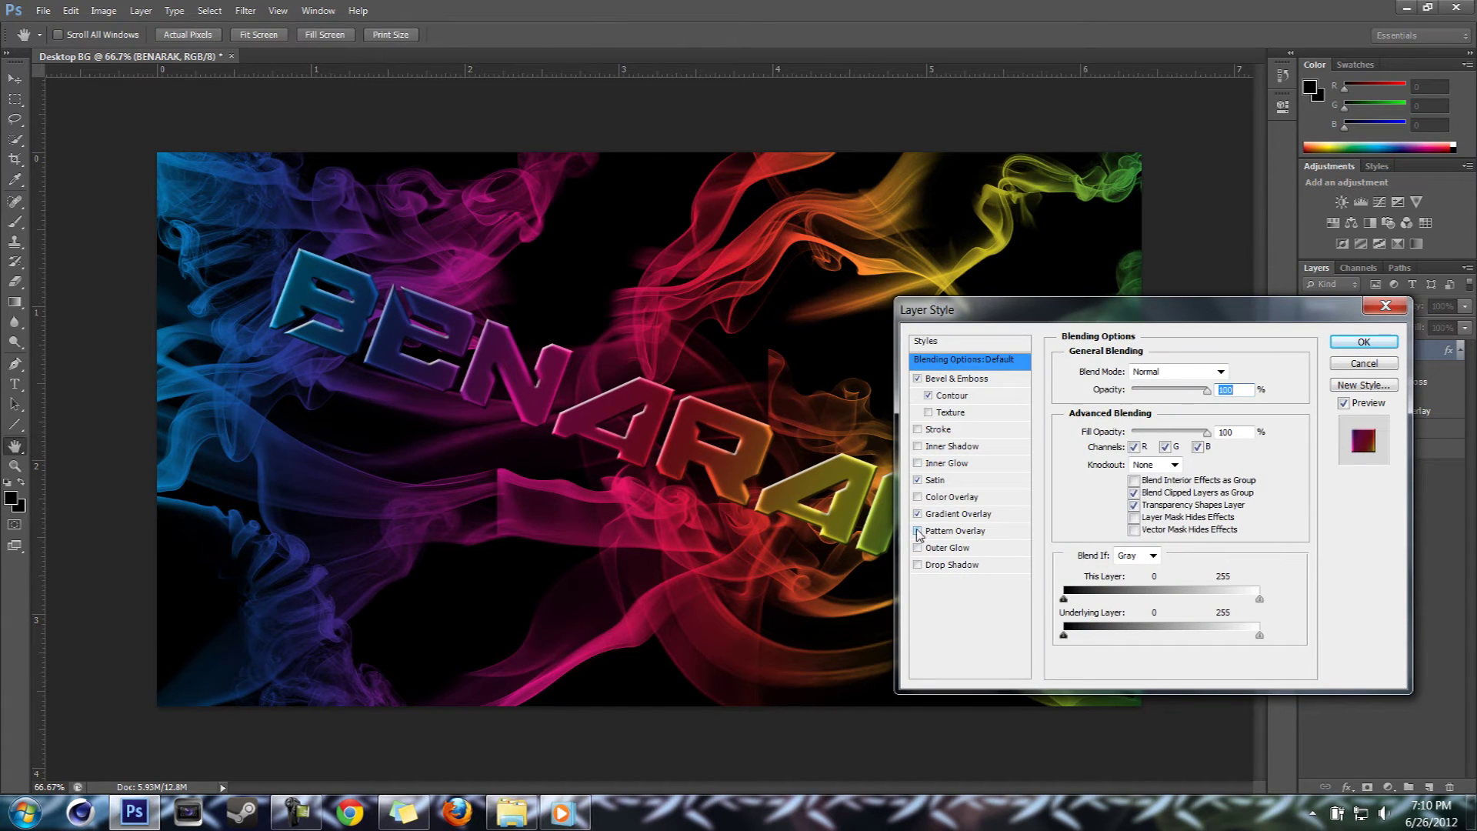
left_click(950, 531)
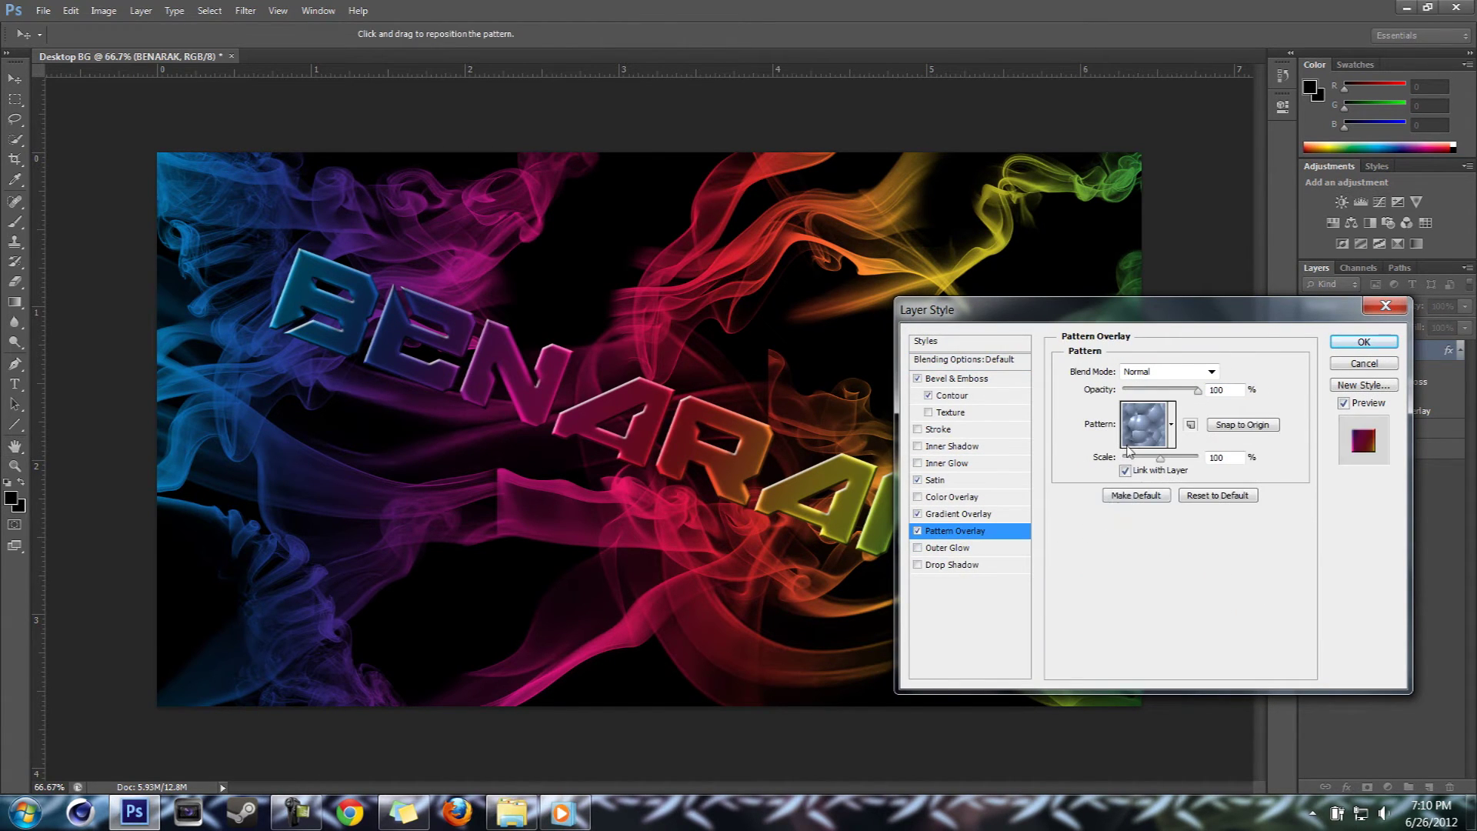
left_click(1171, 424)
left_click(1071, 496)
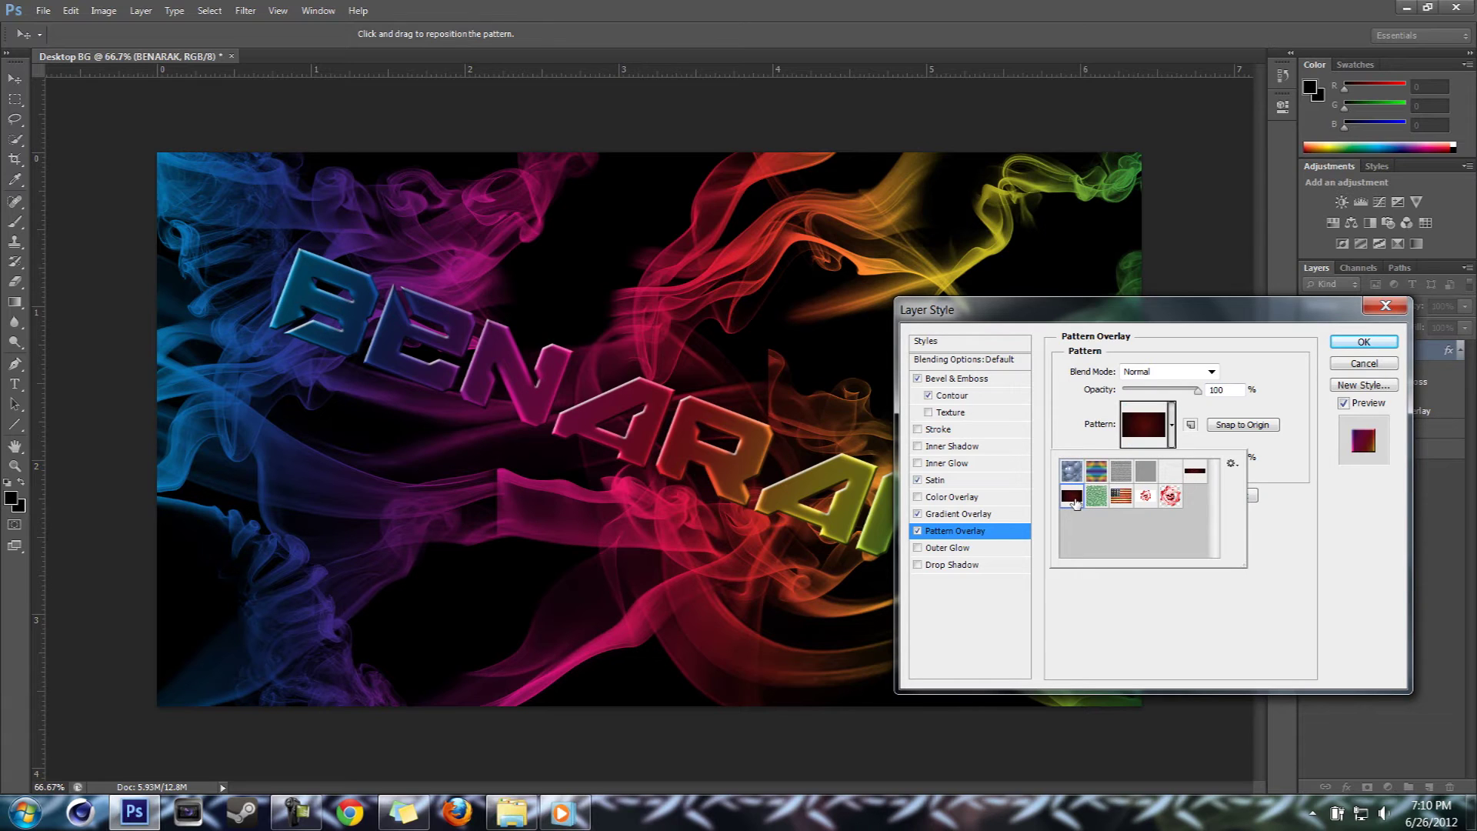
left_click(1172, 435)
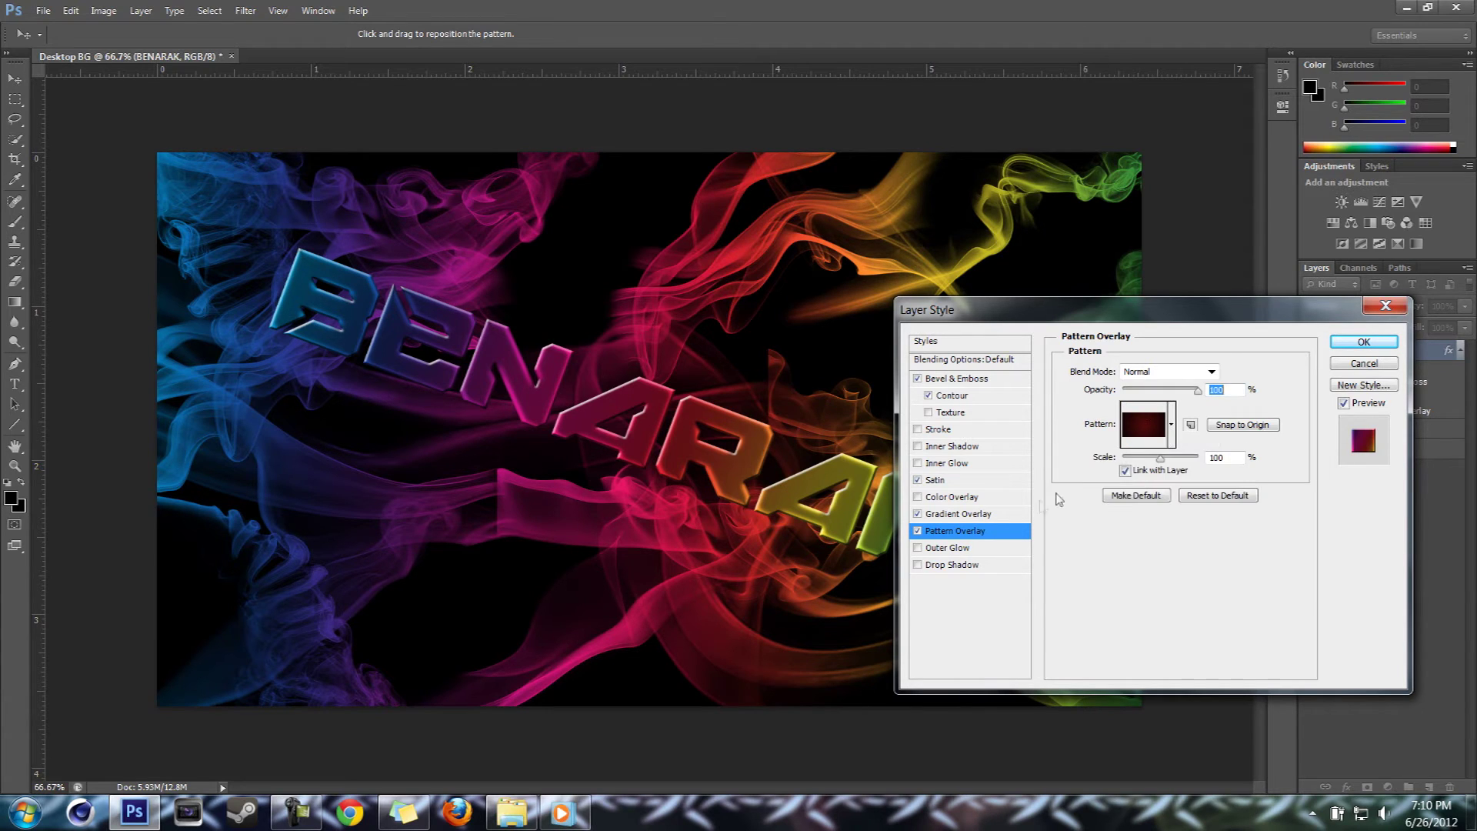
left_click_drag(1075, 311, 1032, 171)
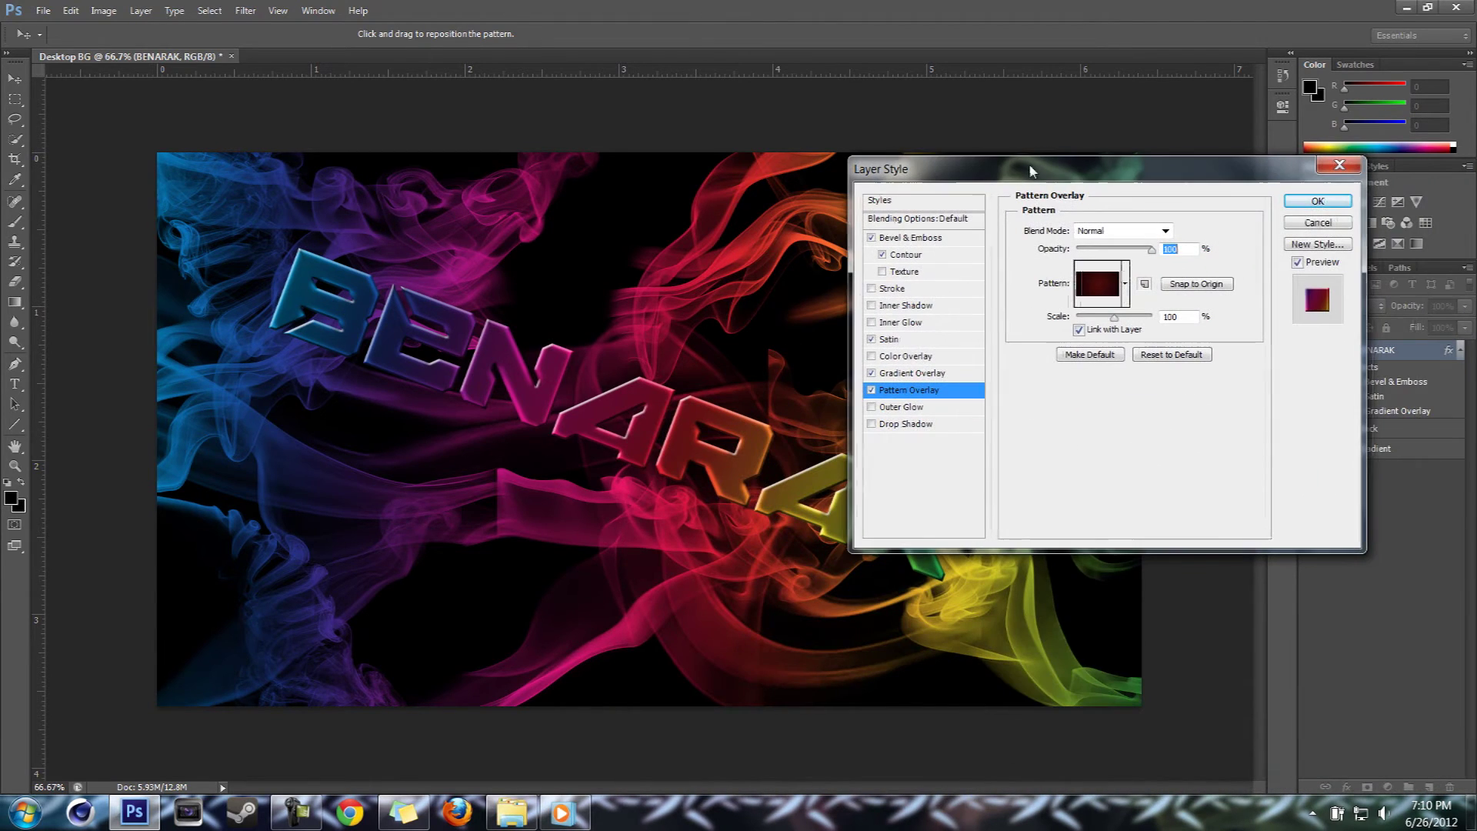
left_click(1315, 201)
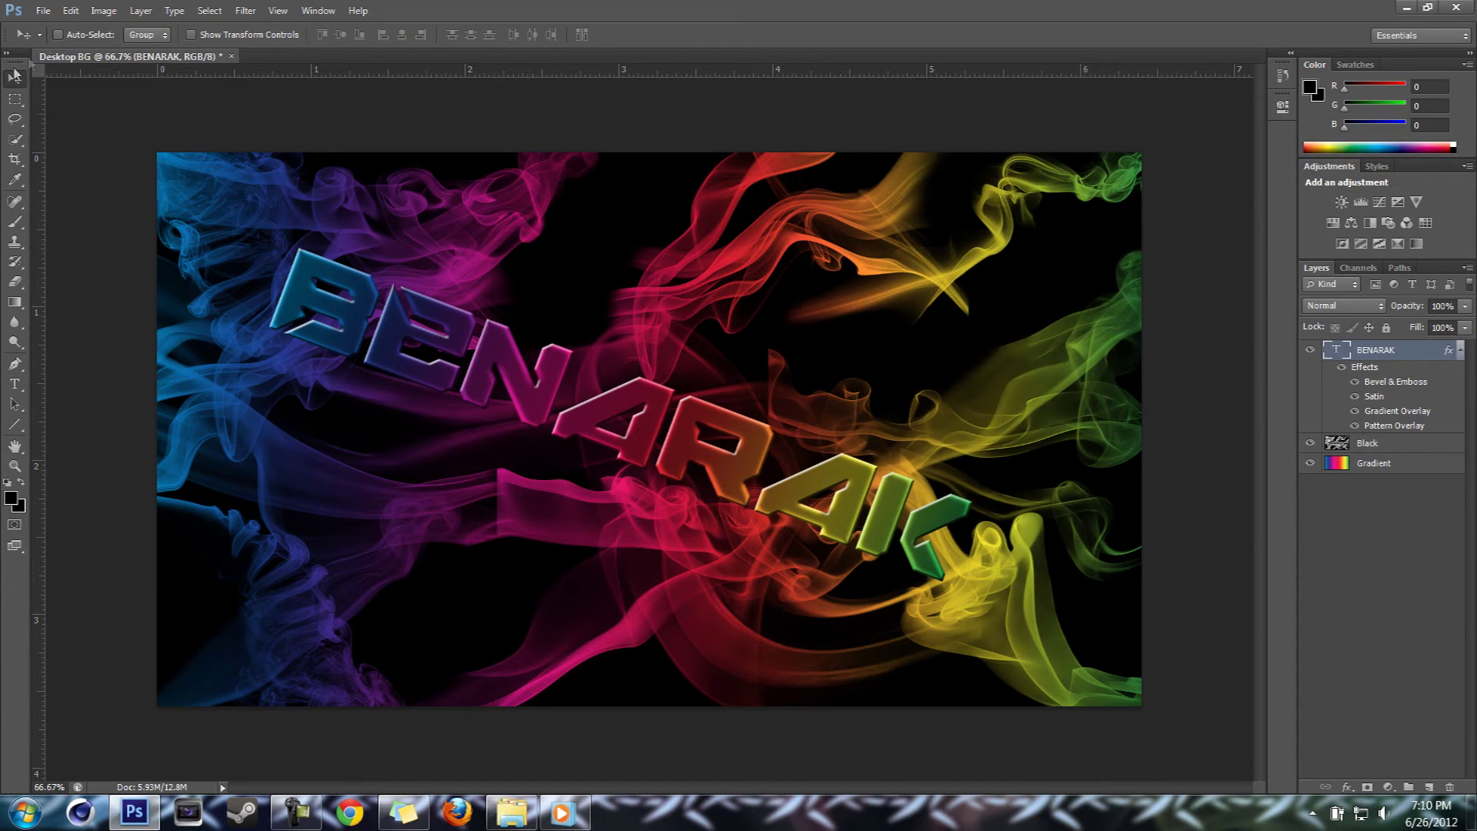
Start File > Place and browse the My Passport (F:) drive and its GFX folder.
left_click(43, 10)
left_click(91, 326)
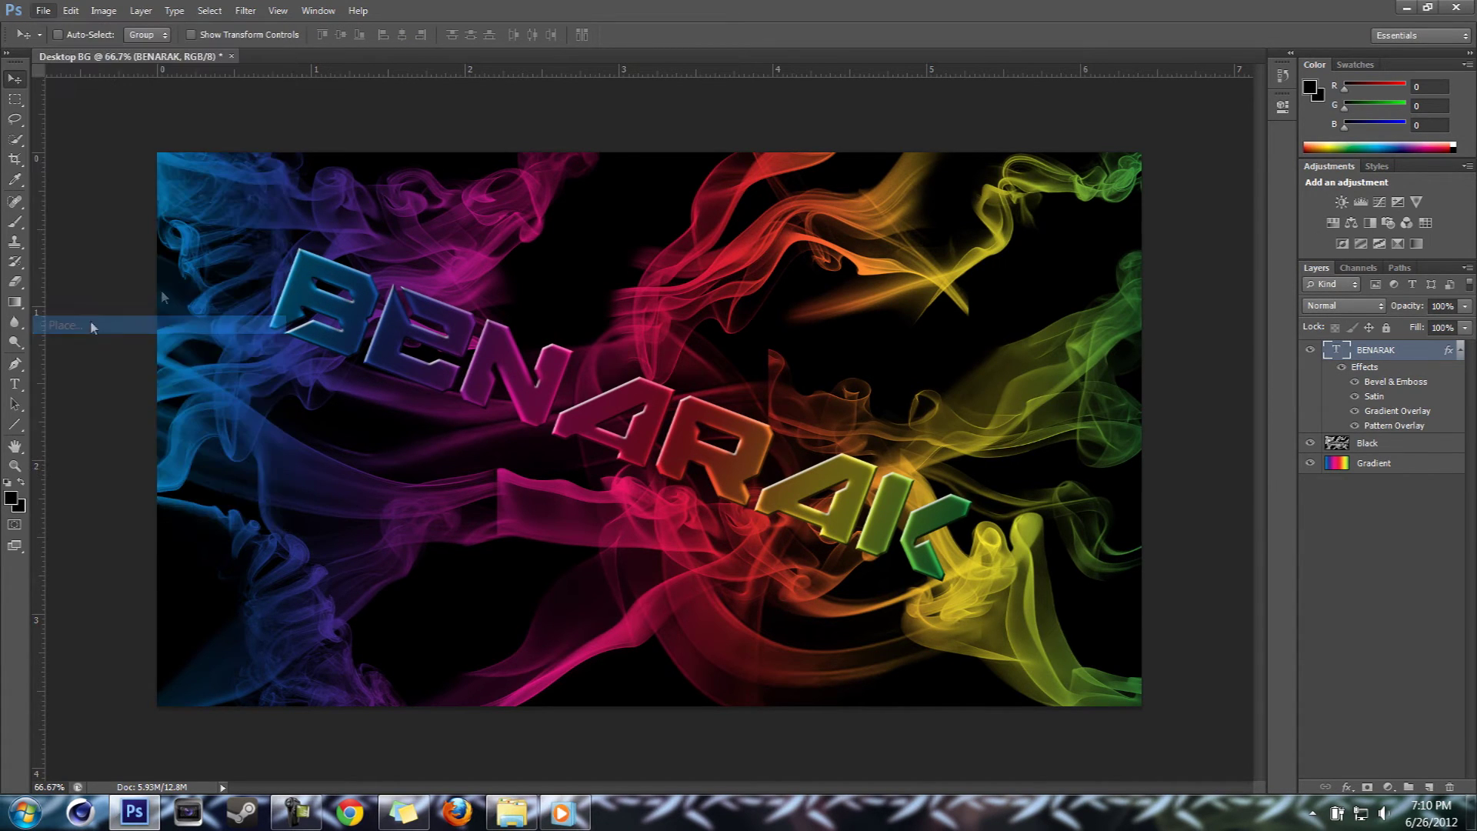
scroll(744, 461, "down", 5)
scroll(743, 454, "up", 5)
left_click(500, 373)
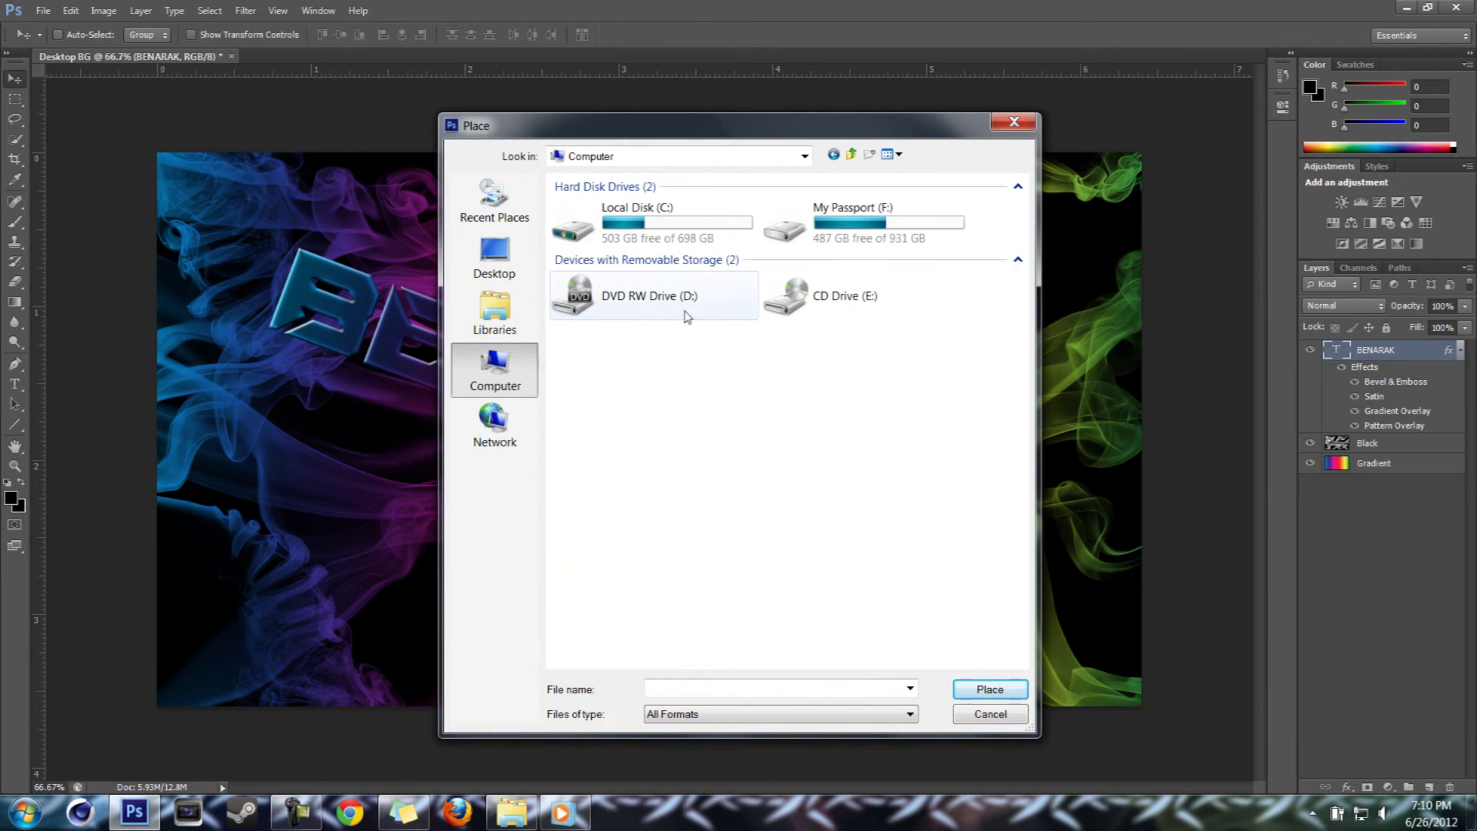
double_click(817, 215)
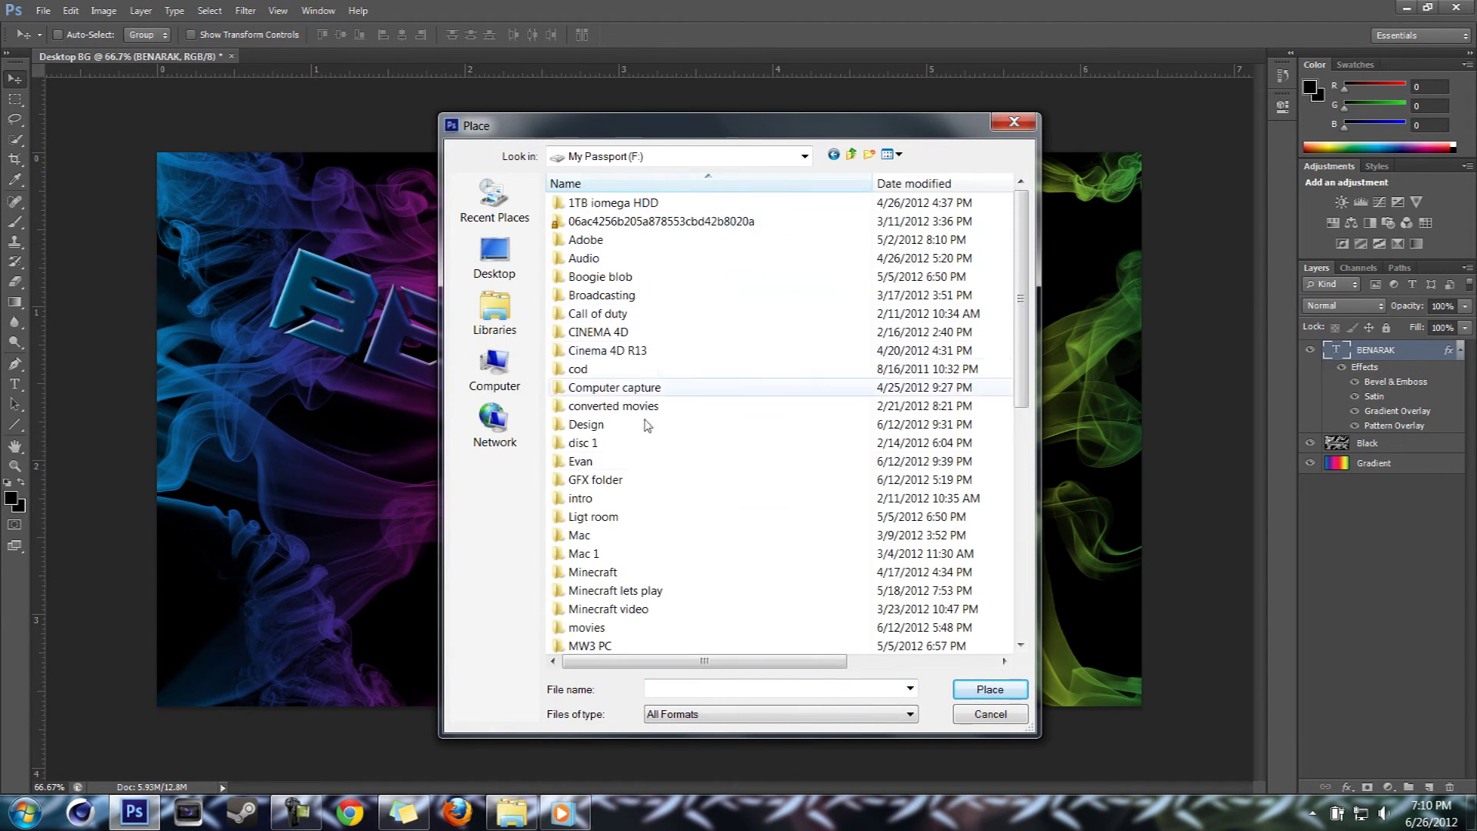
double_click(632, 480)
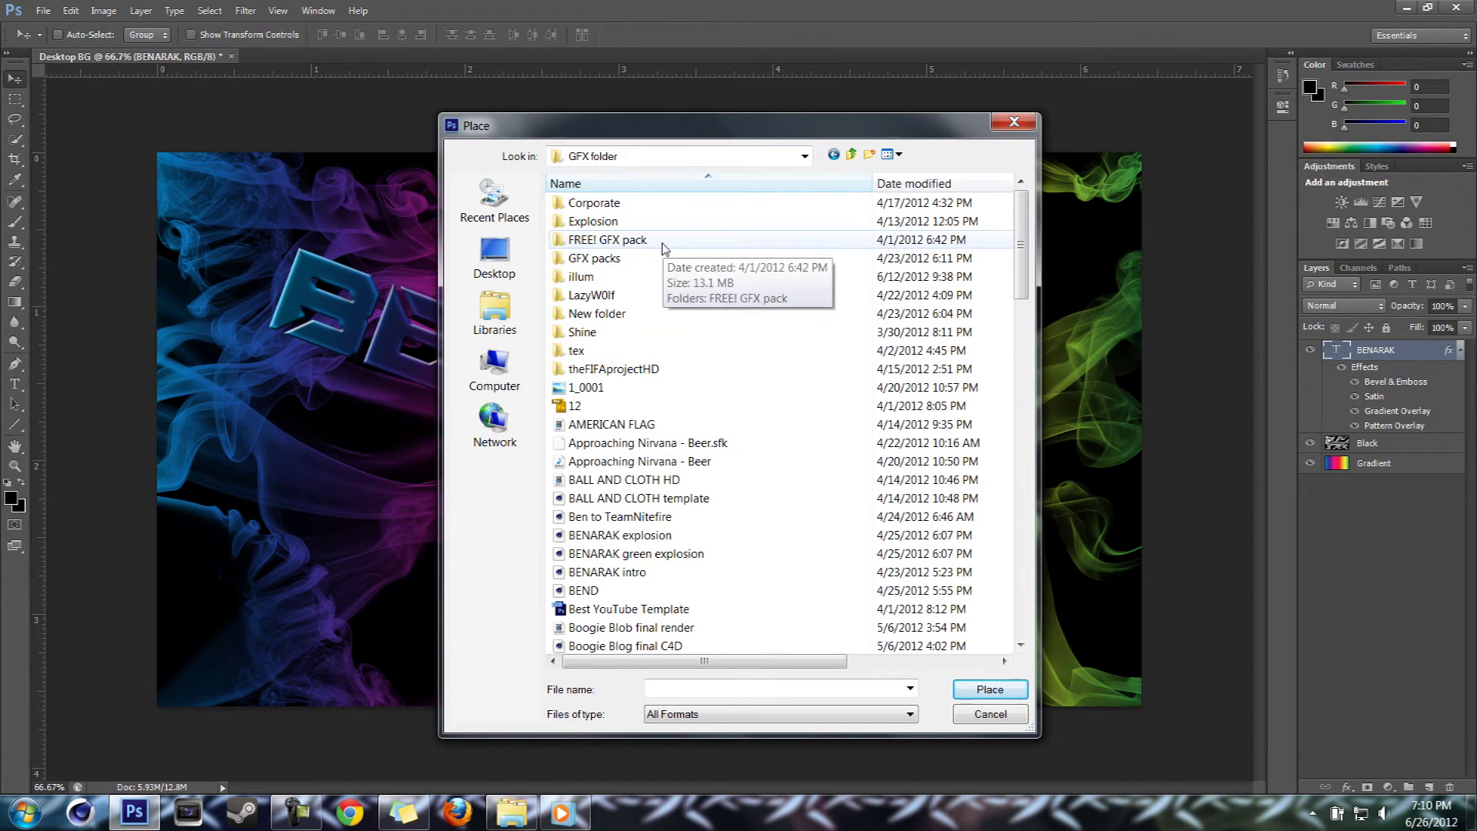
left_click(850, 154)
Search the TeamNitefire and Pack folders for the smoke image.
scroll(758, 357, "down", 7)
scroll(692, 493, "down", 2)
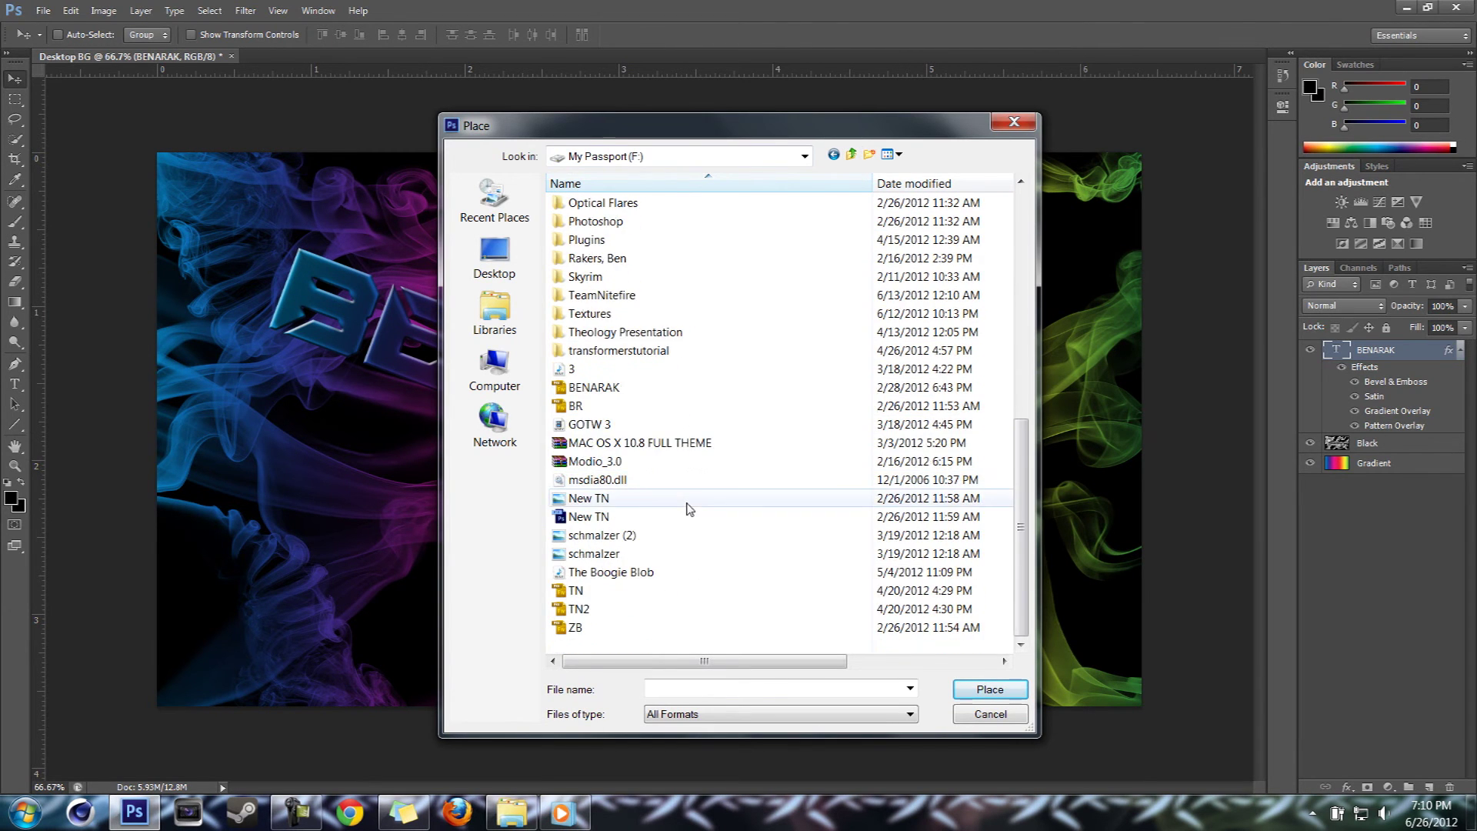
scroll(683, 489, "up", 8)
scroll(670, 511, "down", 2)
scroll(650, 569, "down", 1)
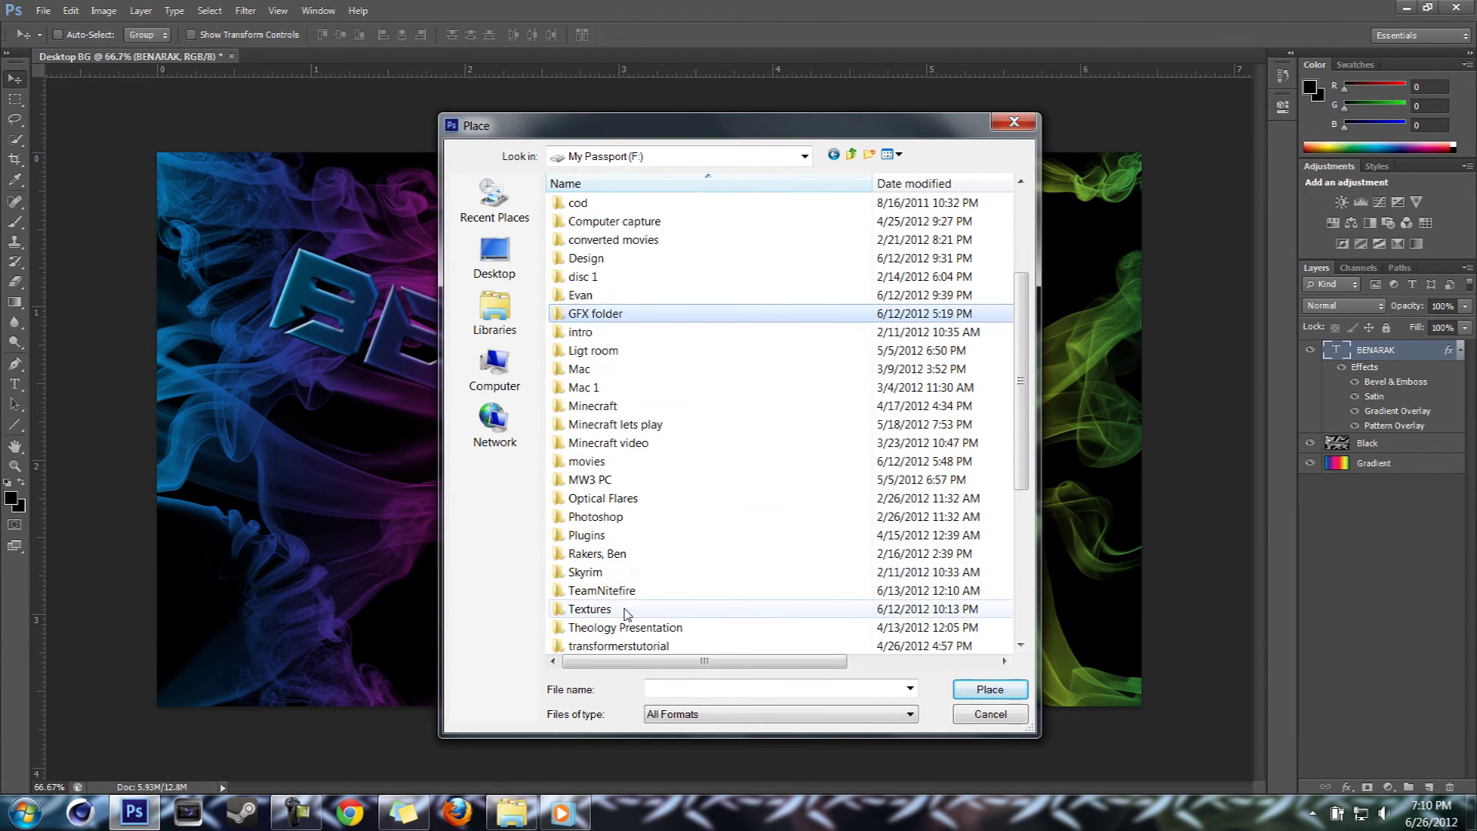
double_click(615, 598)
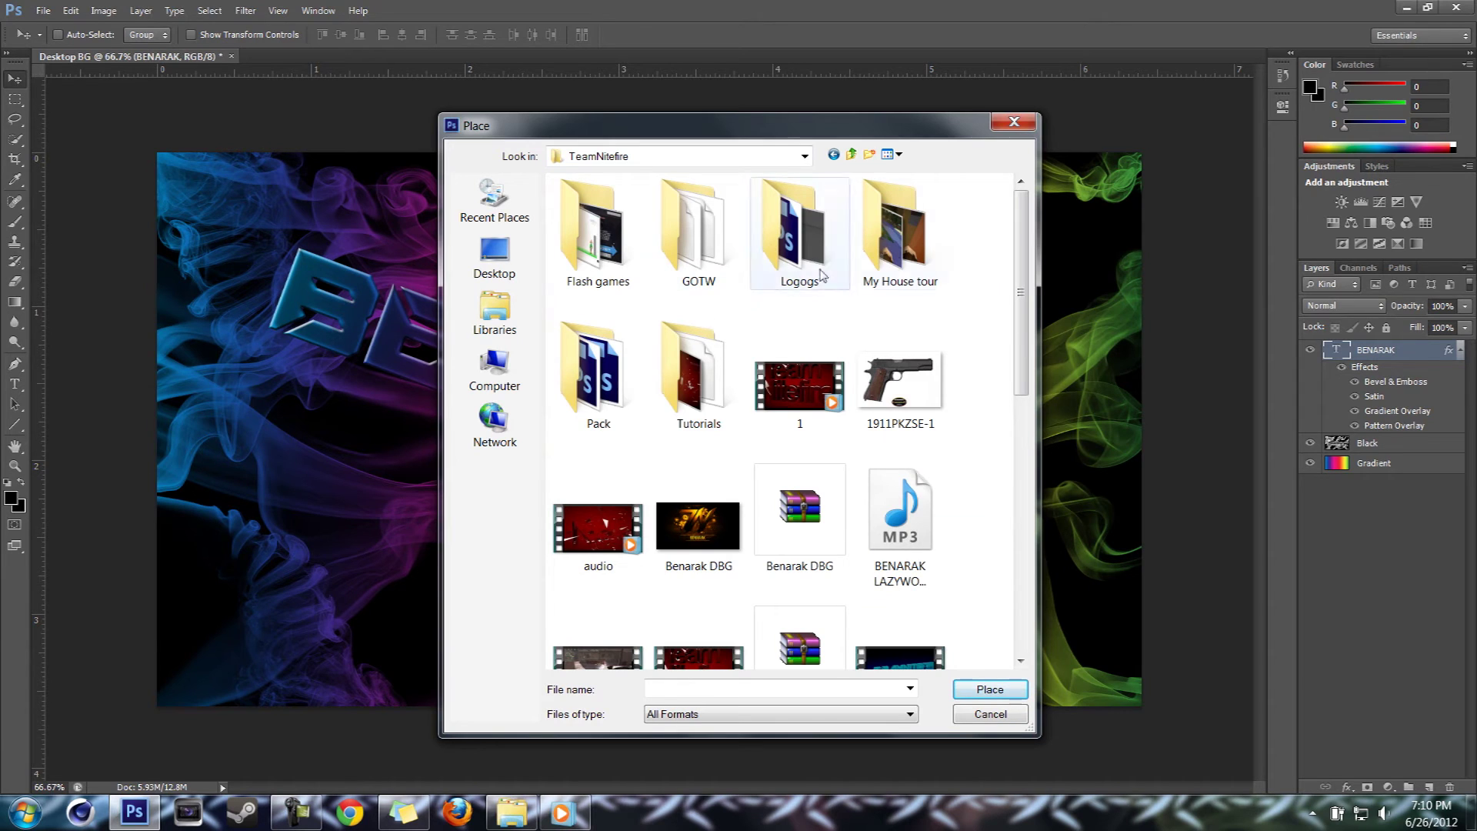
left_click(619, 368)
double_click(620, 368)
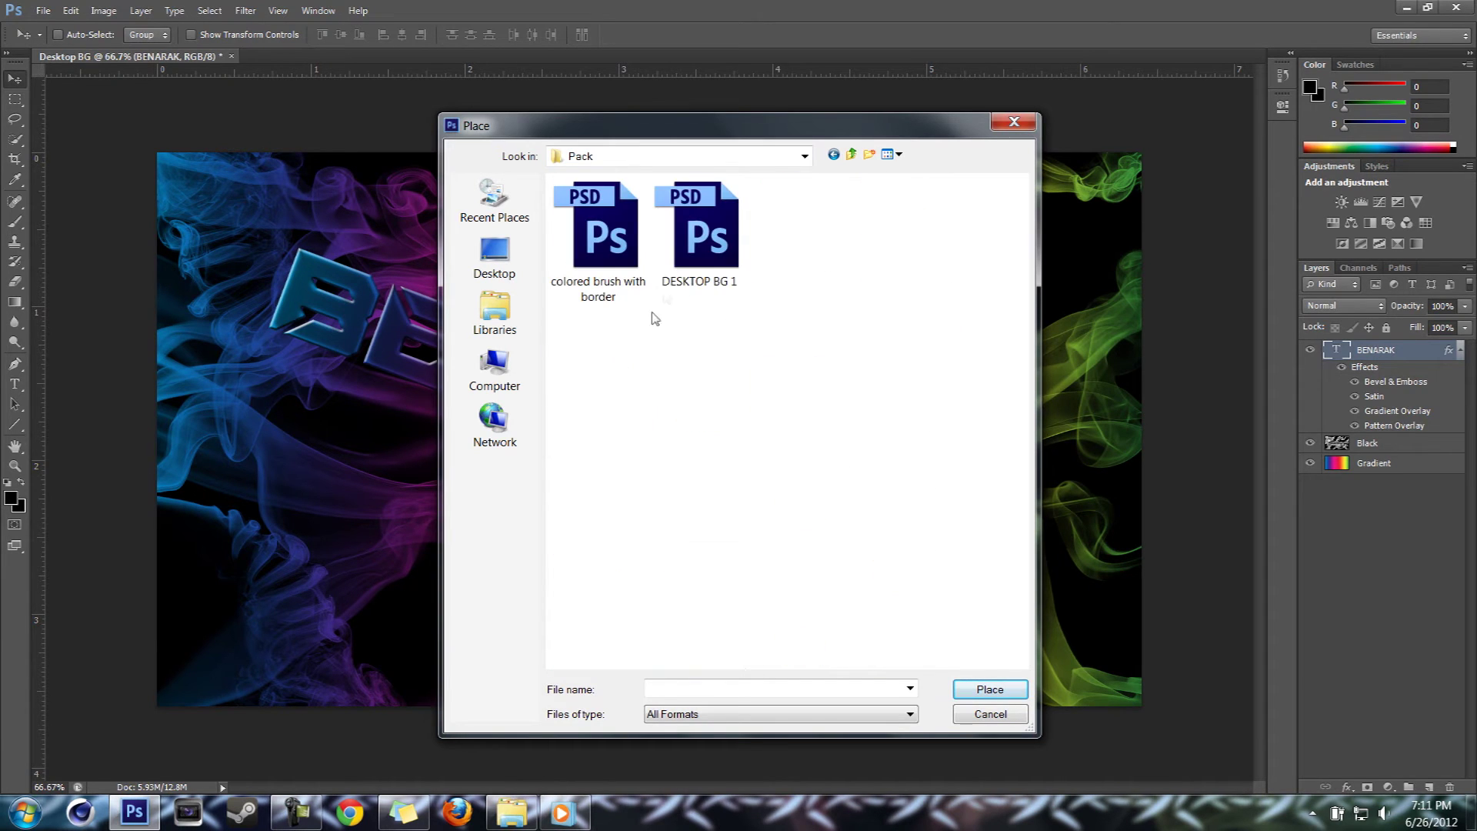
left_click(833, 154)
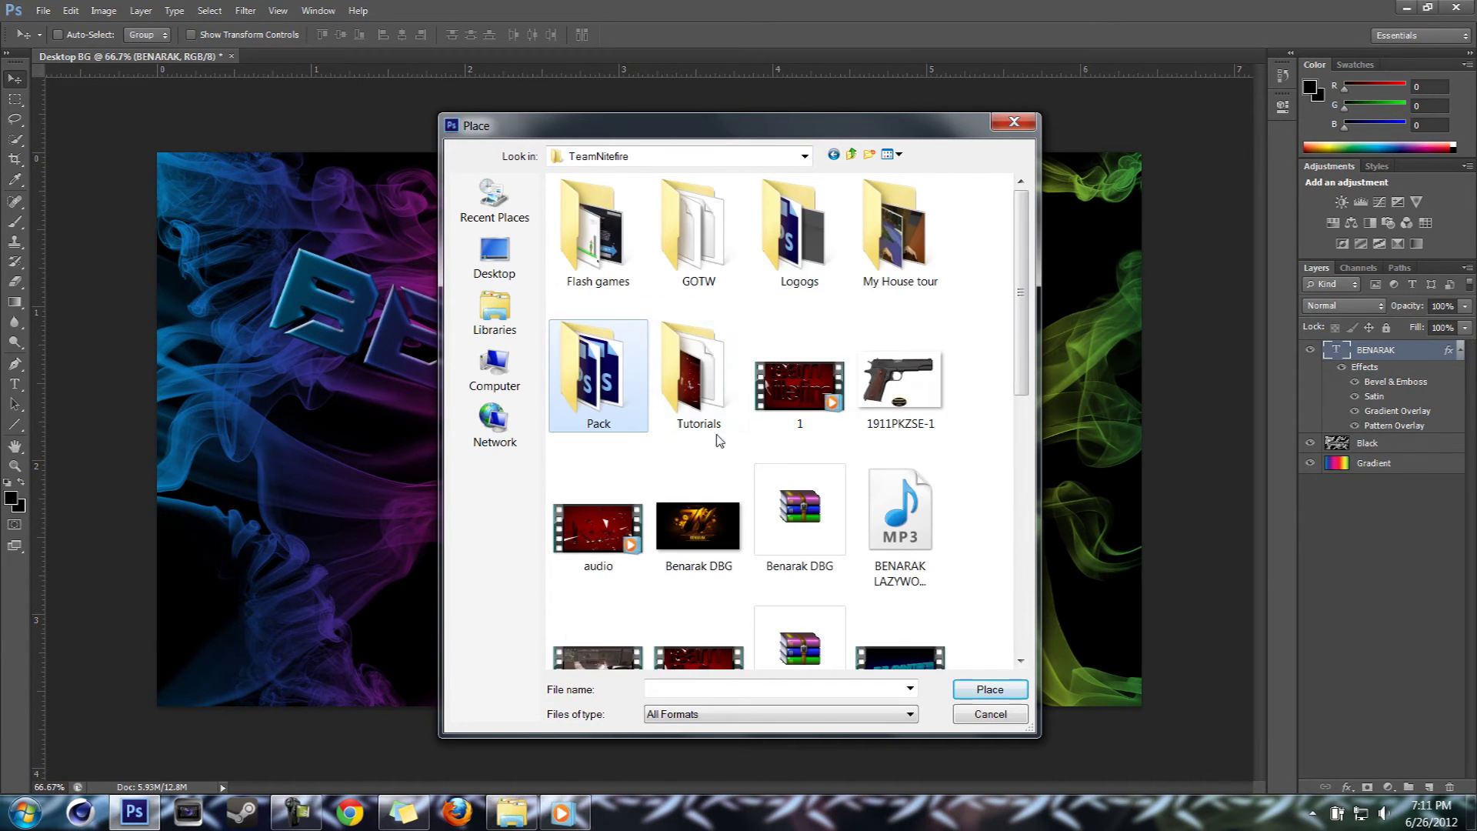
scroll(718, 438, "down", 5)
scroll(718, 440, "up", 5)
Select the placed Smoke 3 layer and delete it.
left_click(295, 812)
left_click(1396, 736)
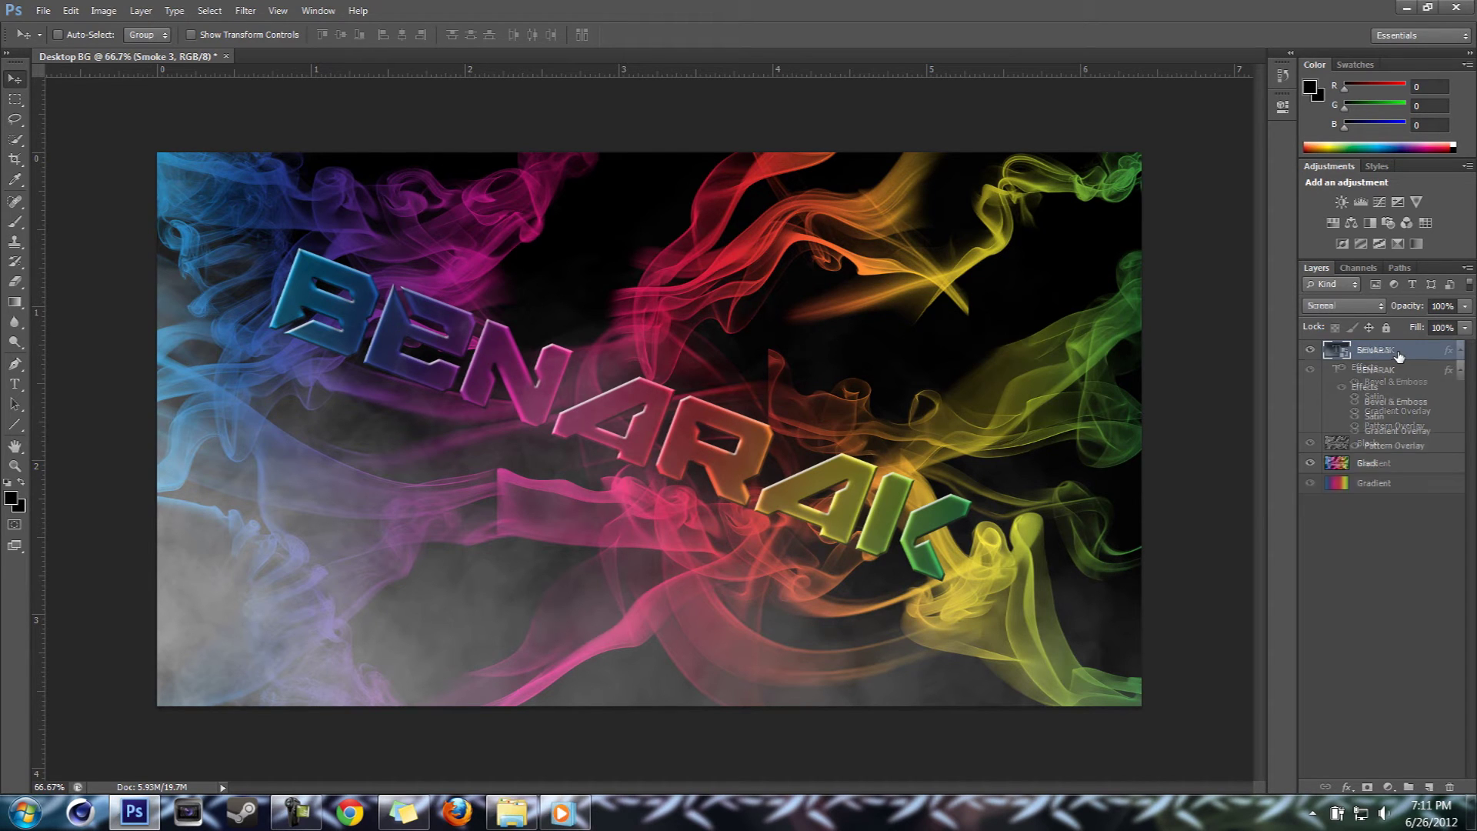
key("Delete")
Place Smoke 3 from the SCREEN SHOTS folder so it covers the whole canvas above BENARAK.
left_click(44, 11)
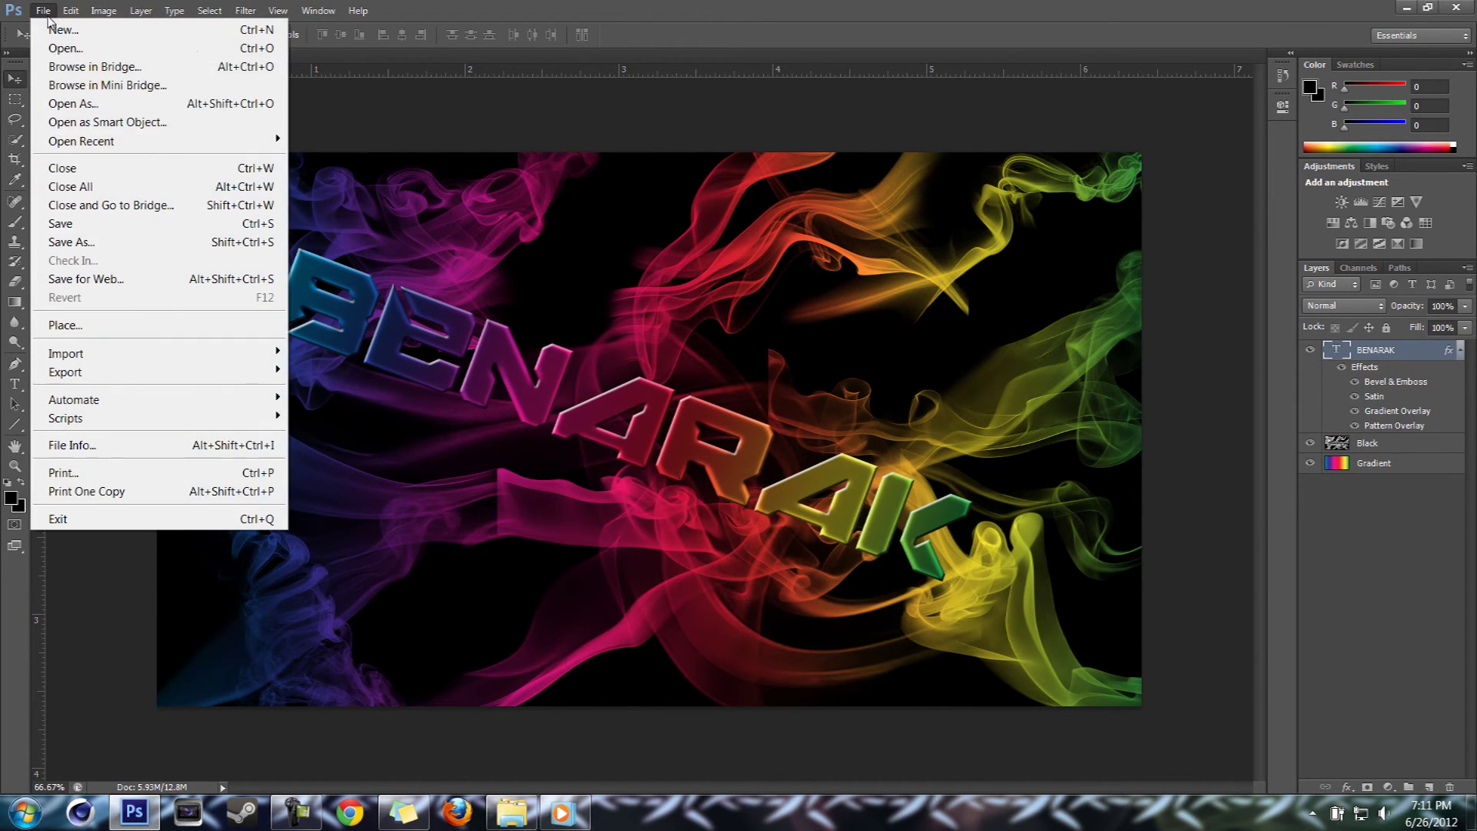
left_click(100, 324)
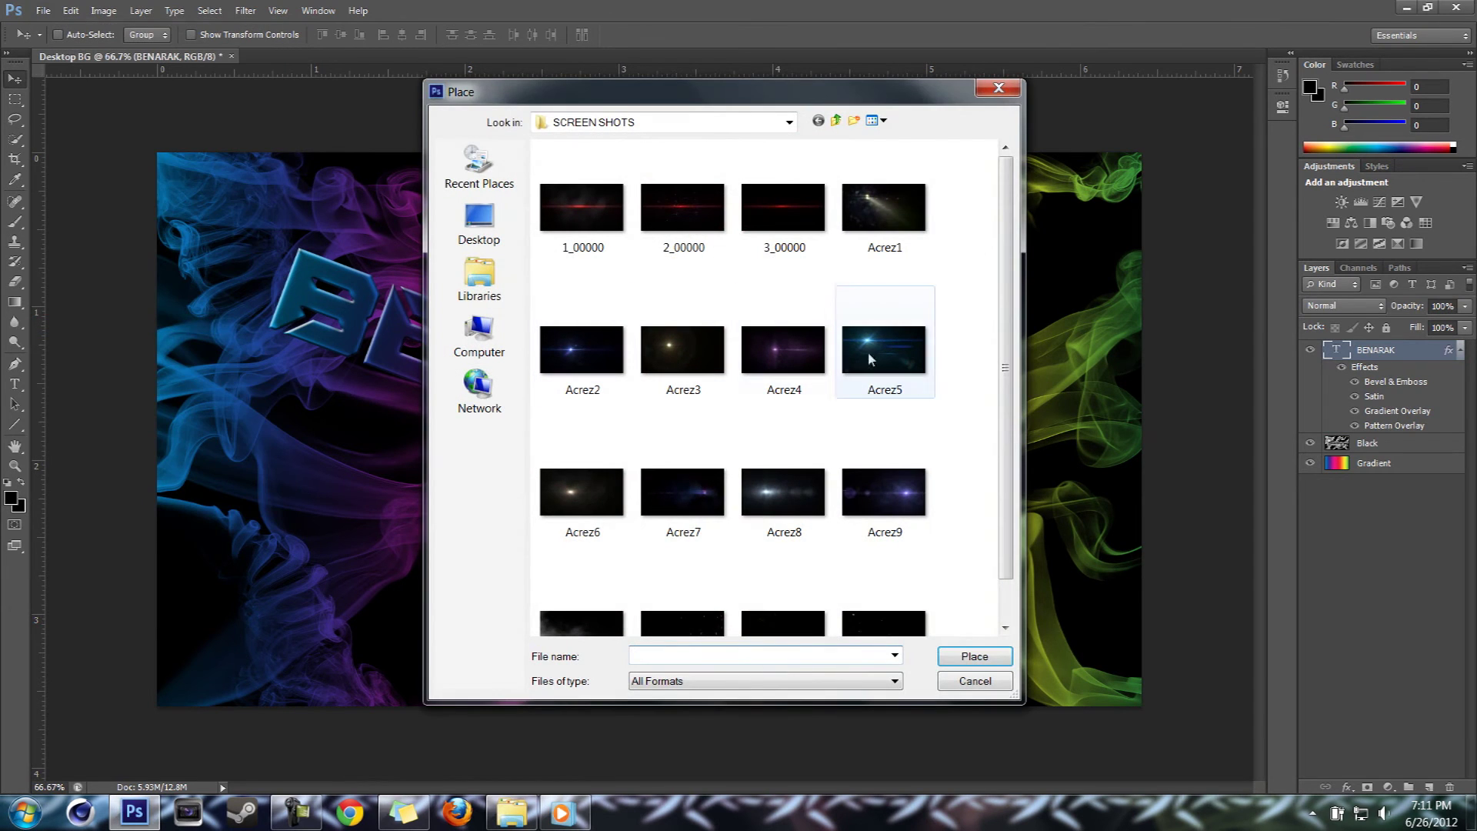
scroll(1005, 279, "down", 1)
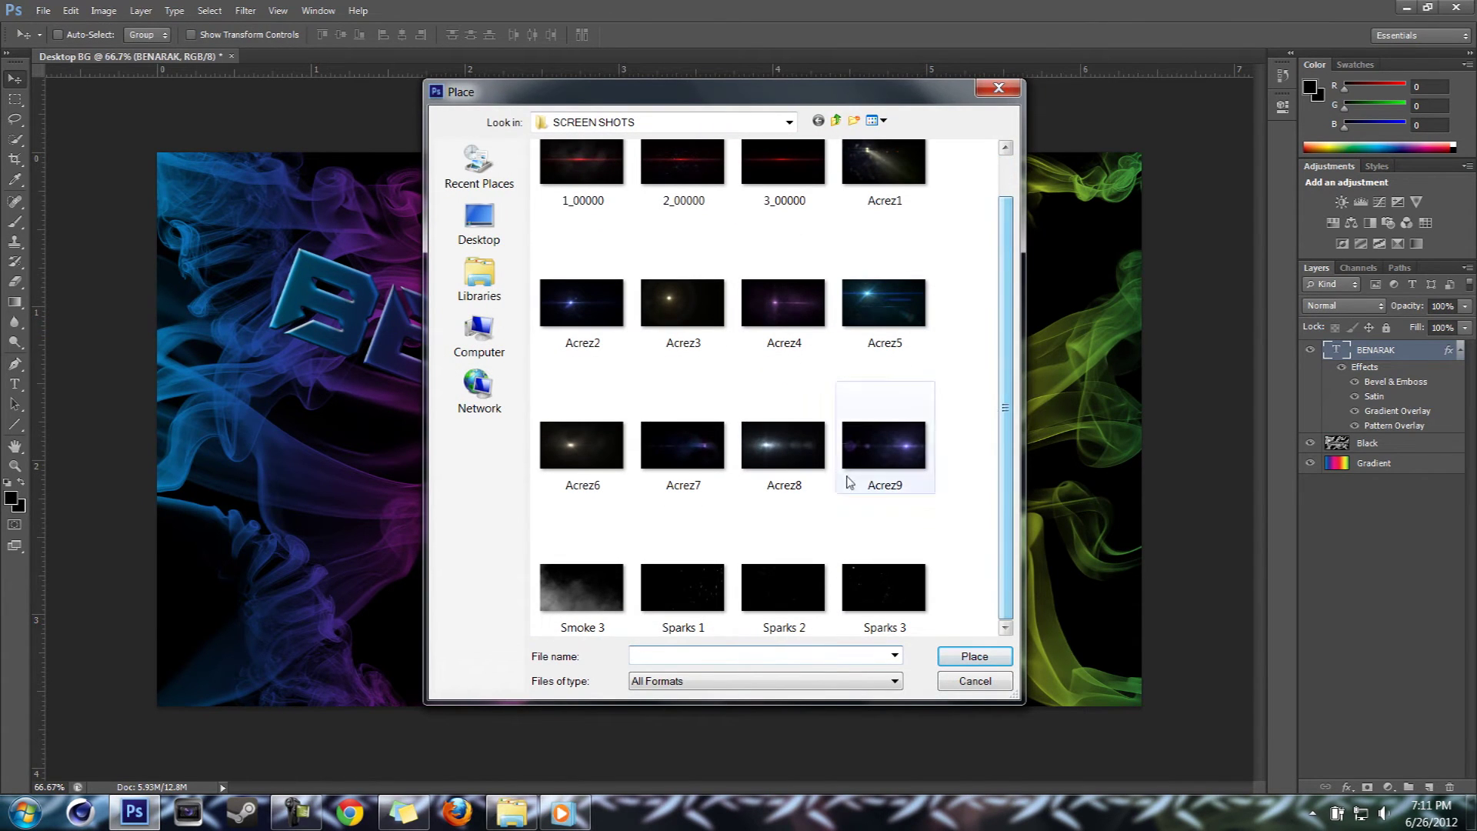
double_click(581, 588)
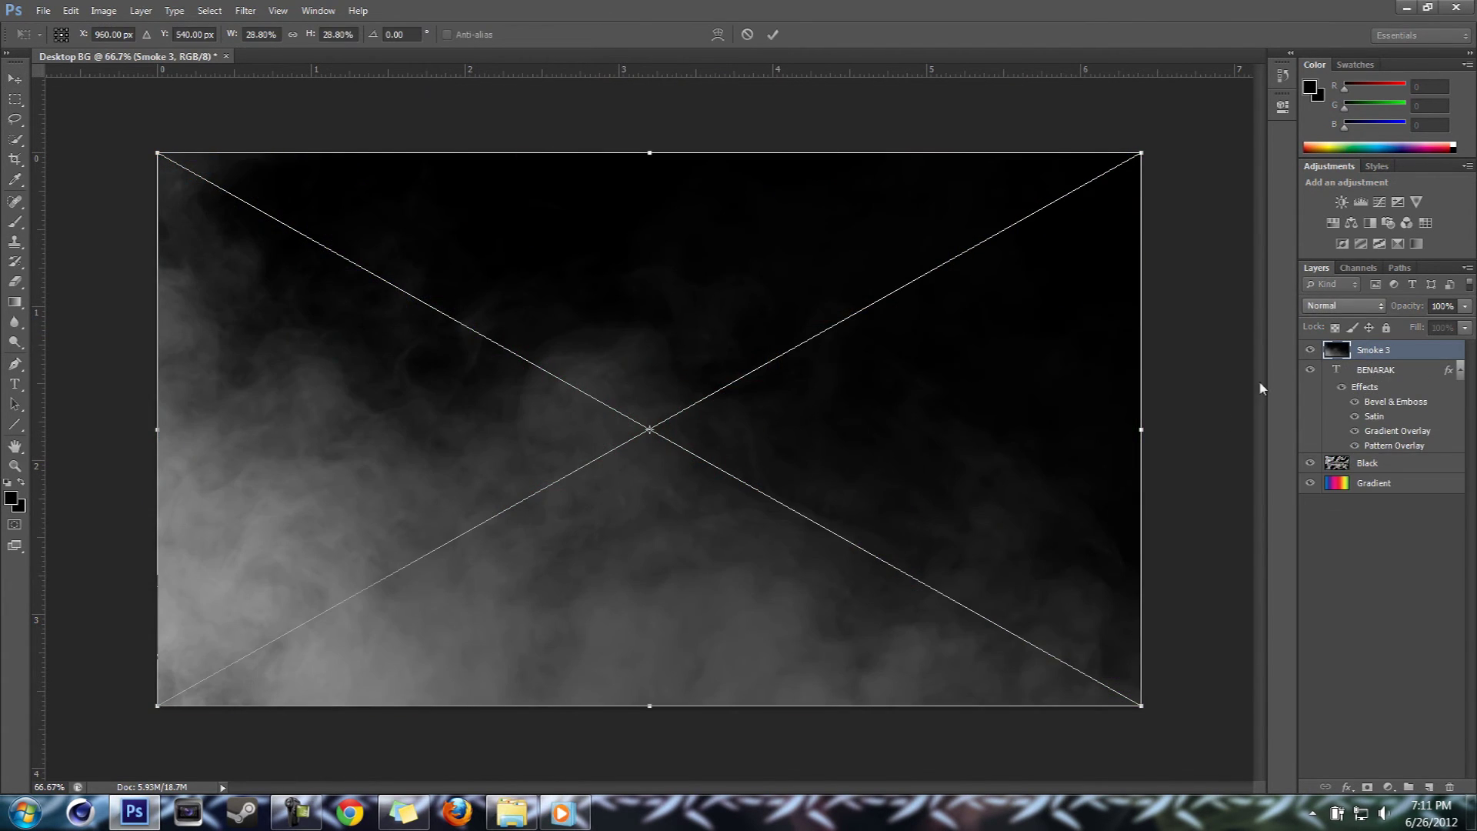
key("Return")
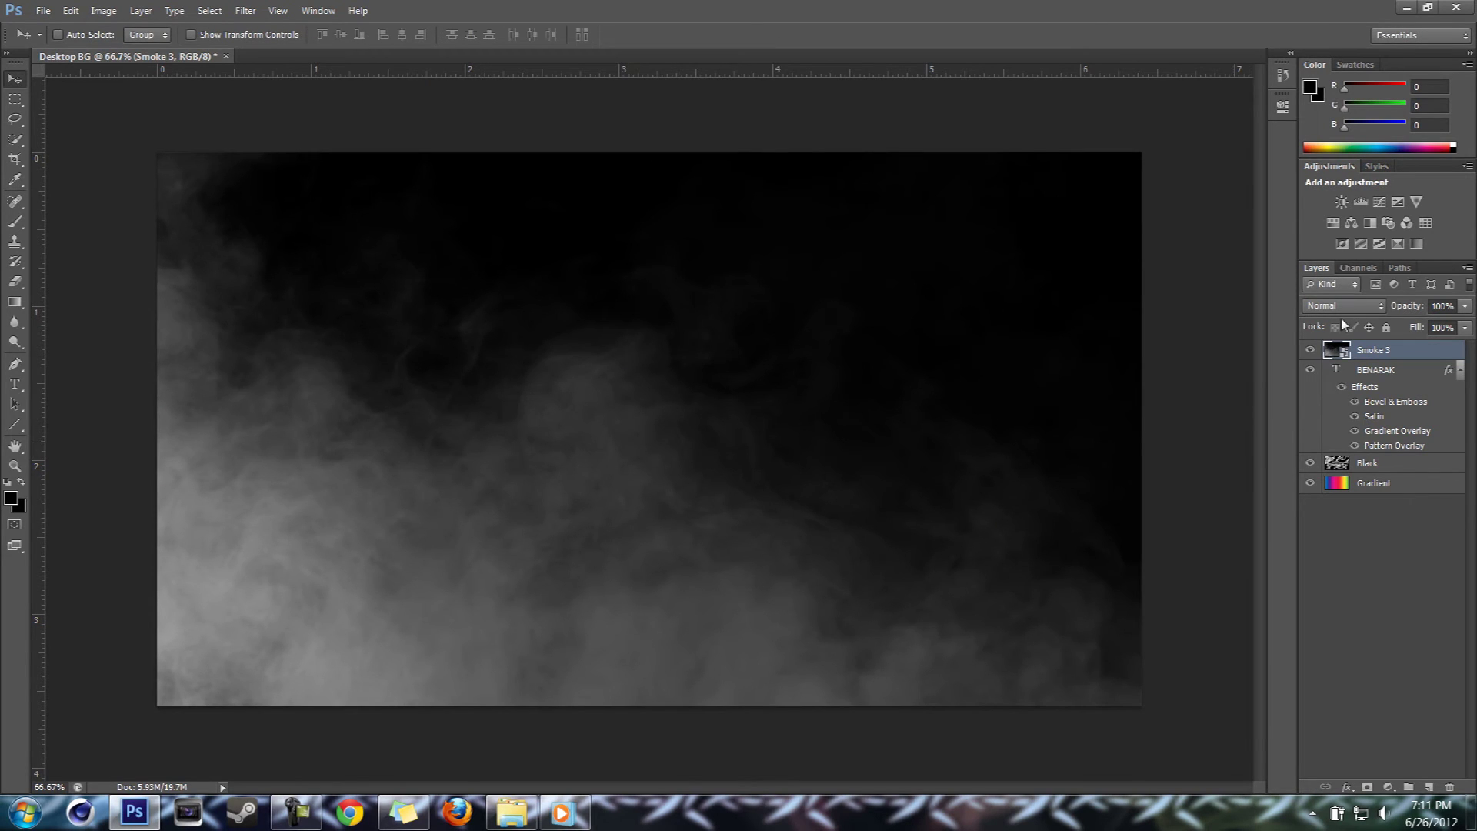
left_click(1352, 306)
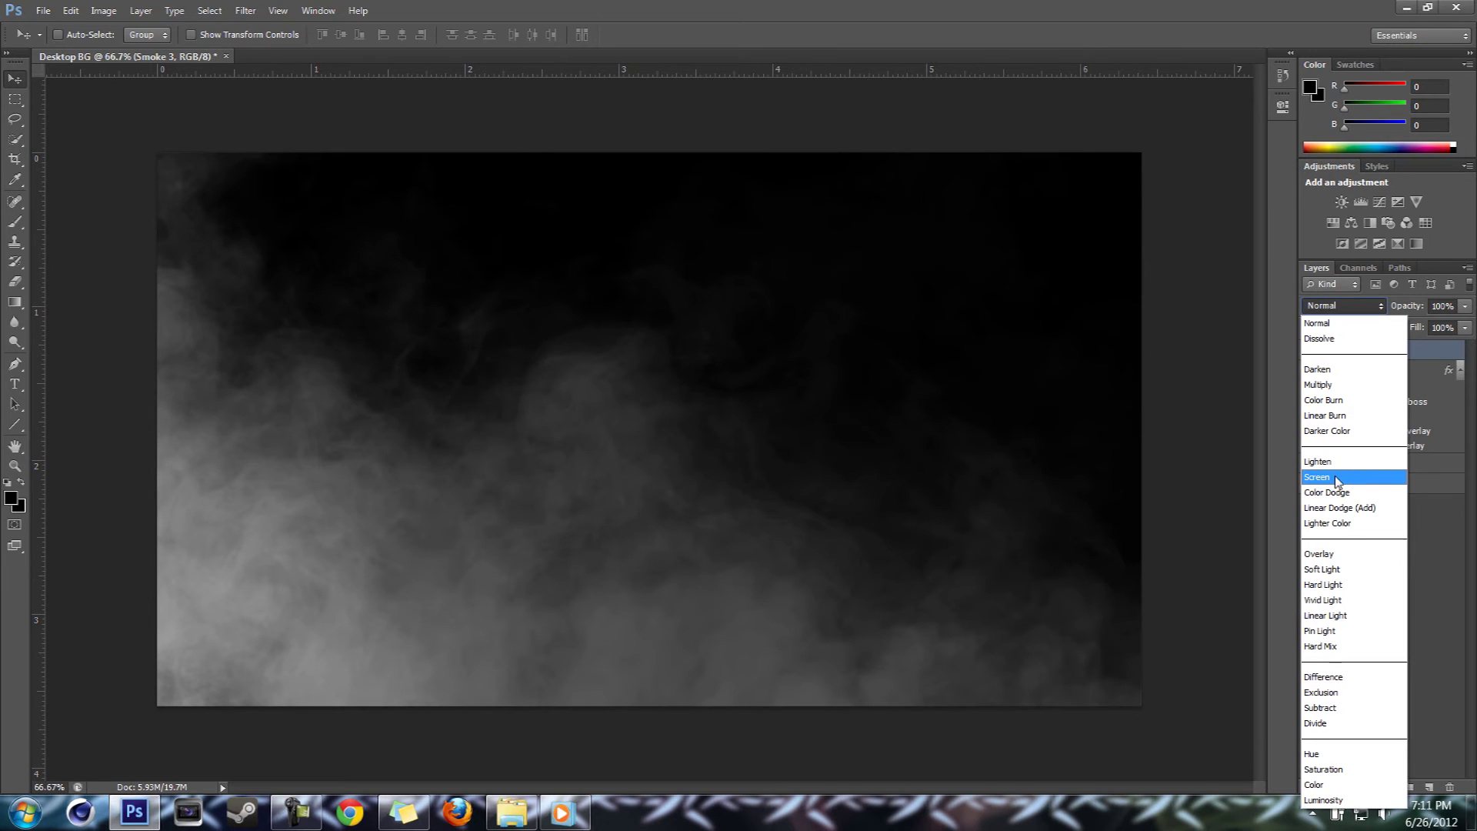
Set the Smoke 3 layer to Screen blend mode at 58% opacity.
left_click(1346, 306)
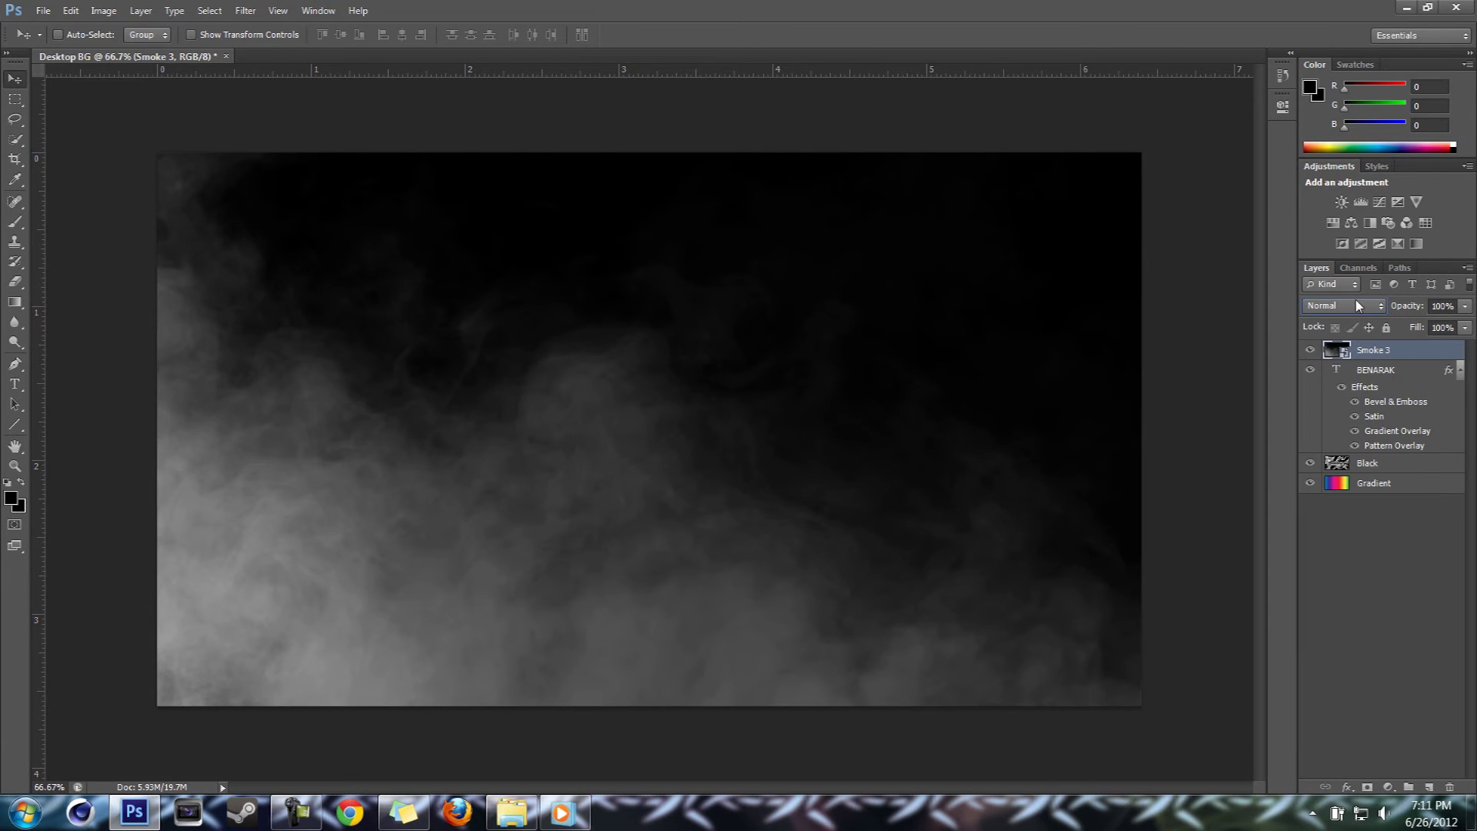
left_click(1358, 308)
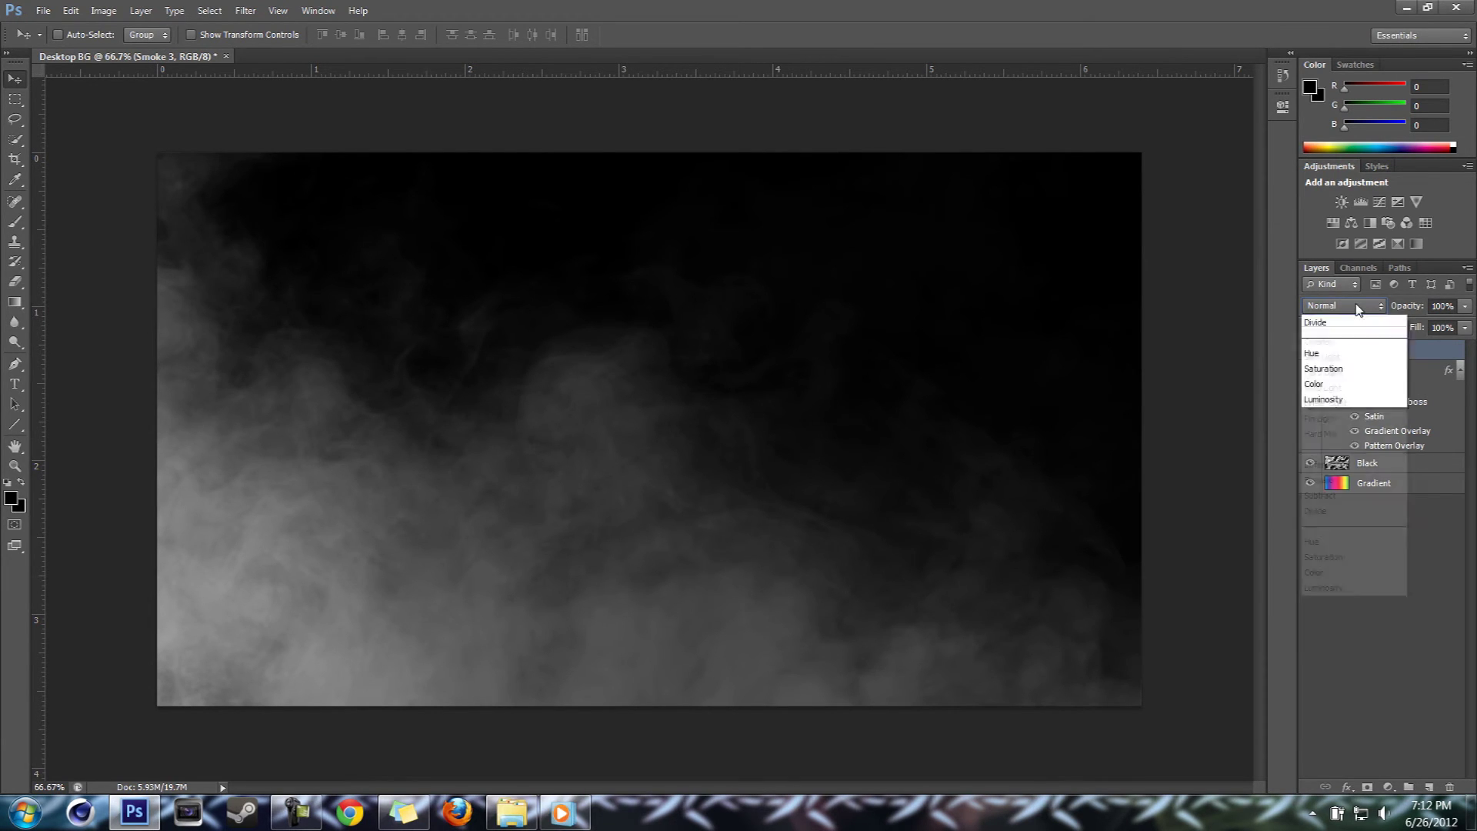
left_click(1358, 308)
left_click(1358, 308)
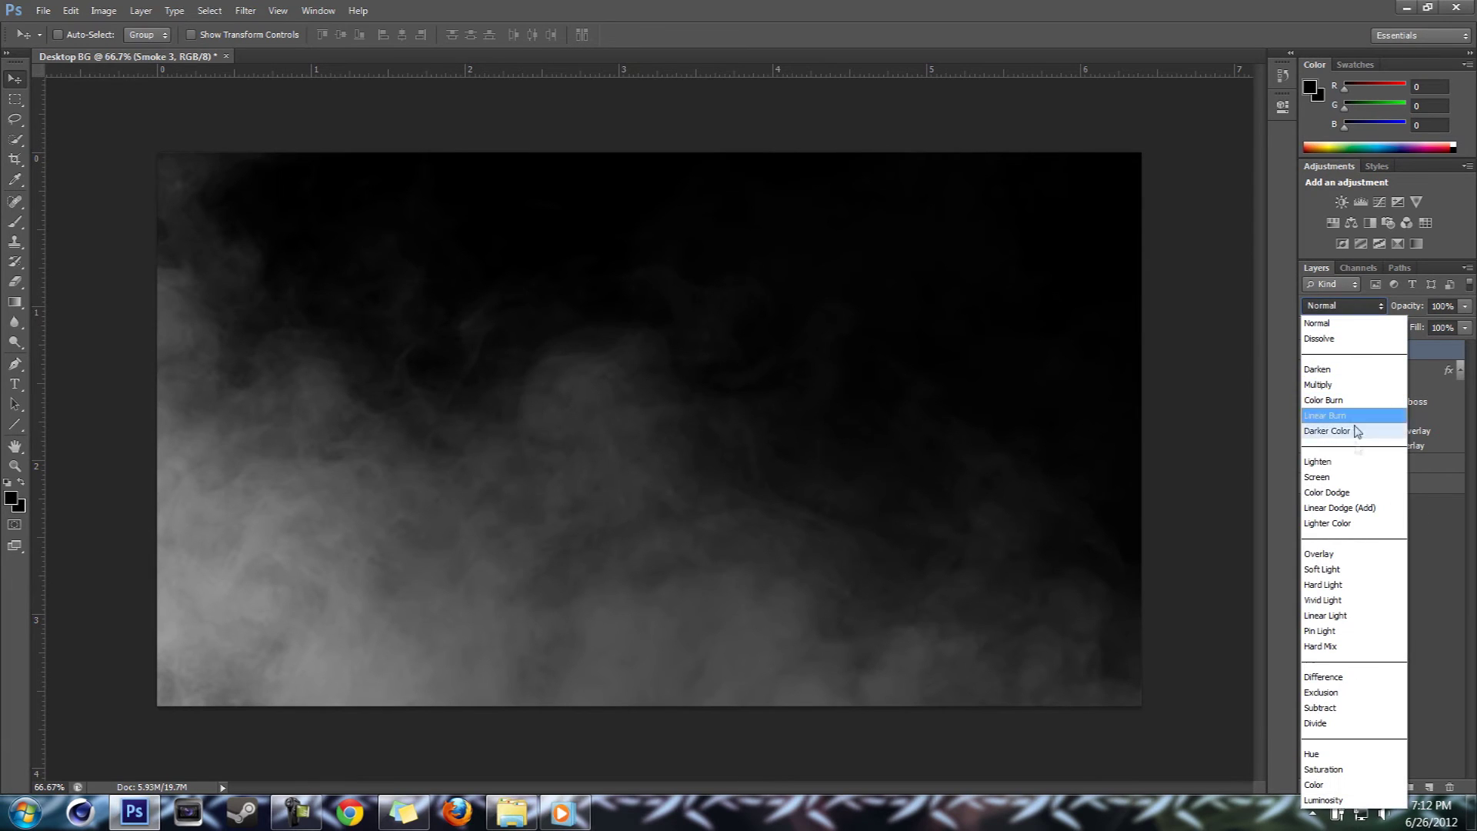
left_click(1346, 476)
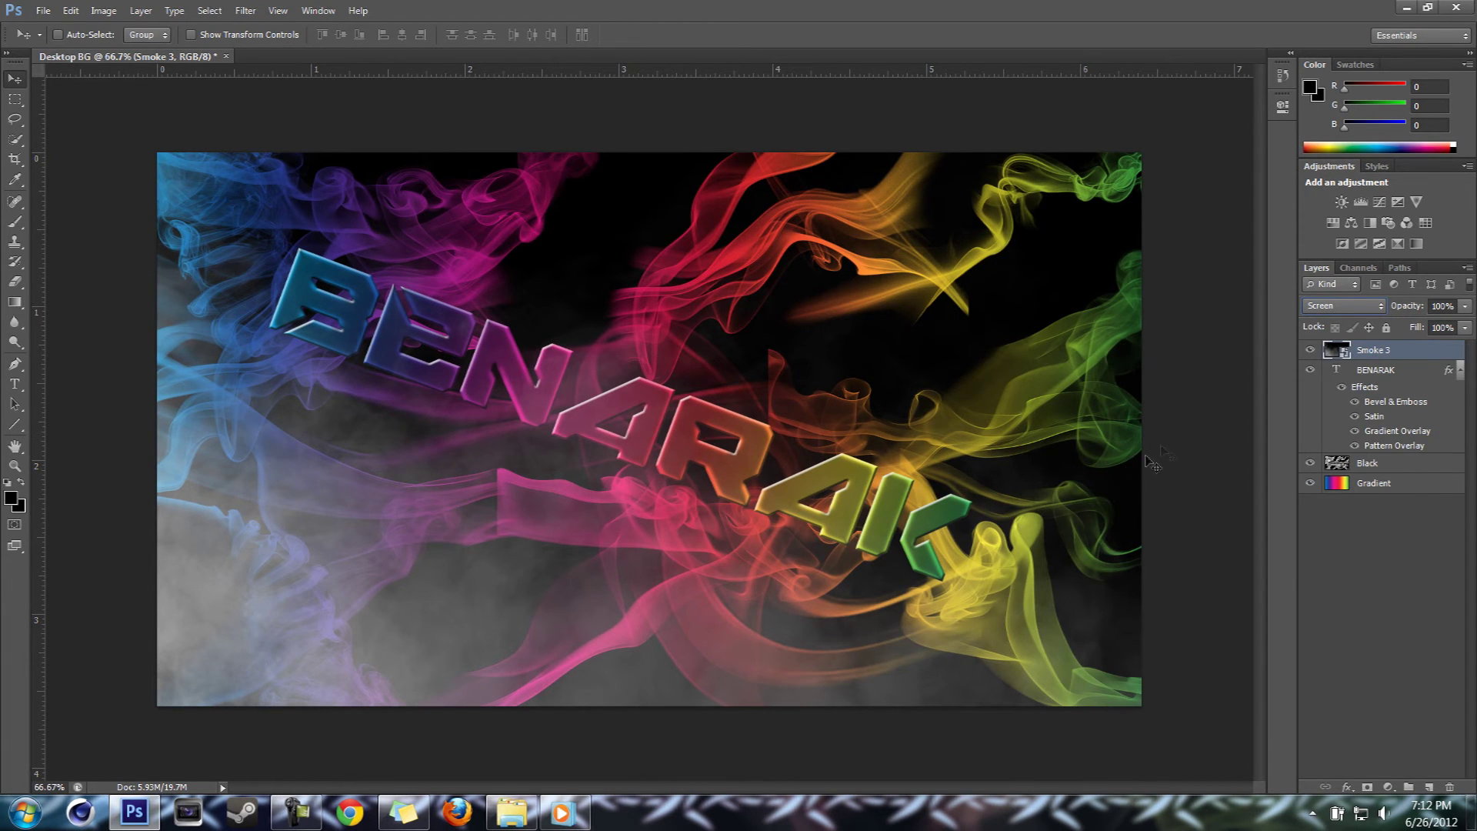
left_click(1465, 307)
left_click_drag(1463, 327, 1434, 326)
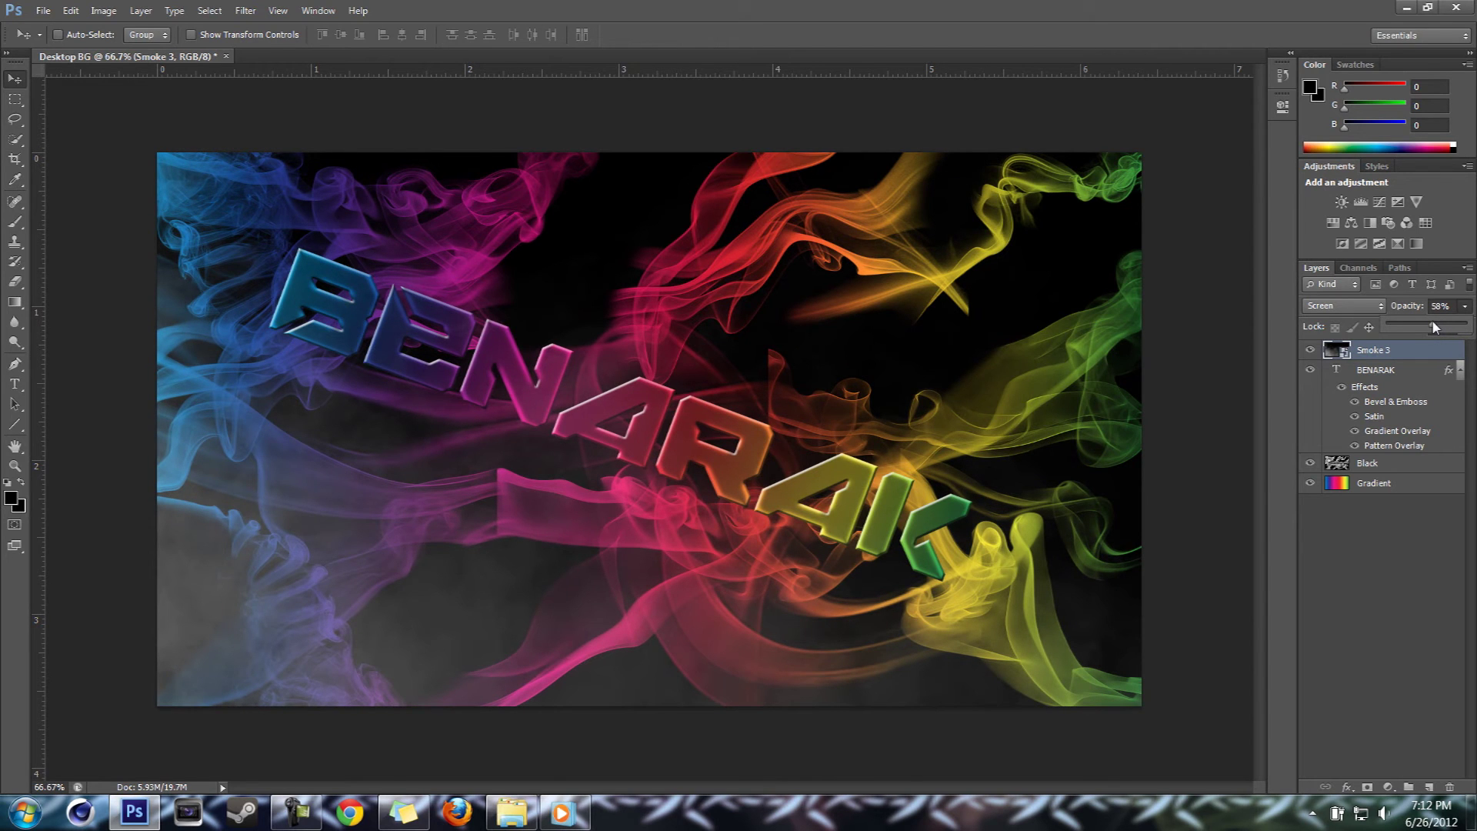
left_click(1419, 498)
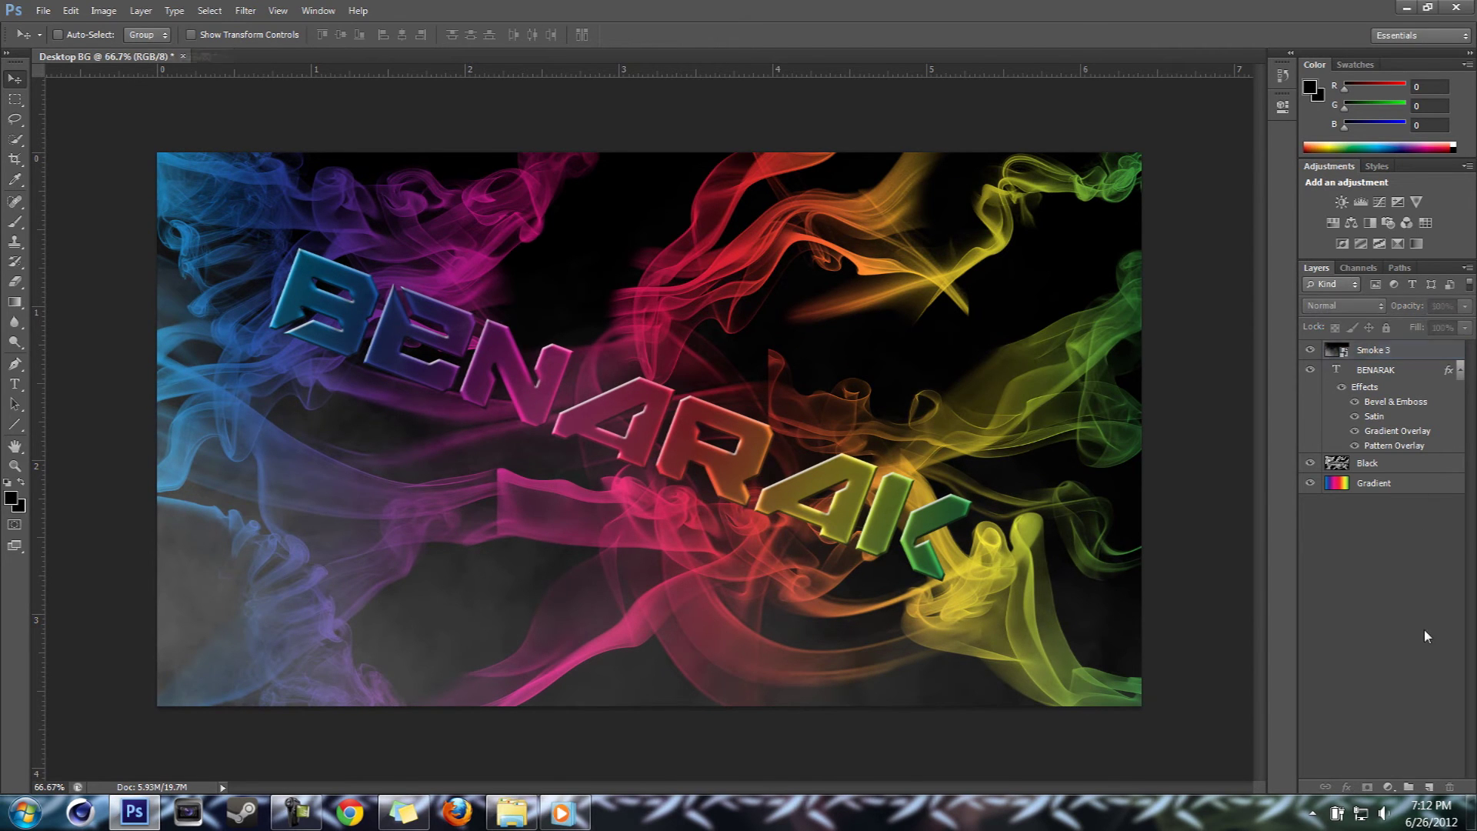
double_click(1412, 359)
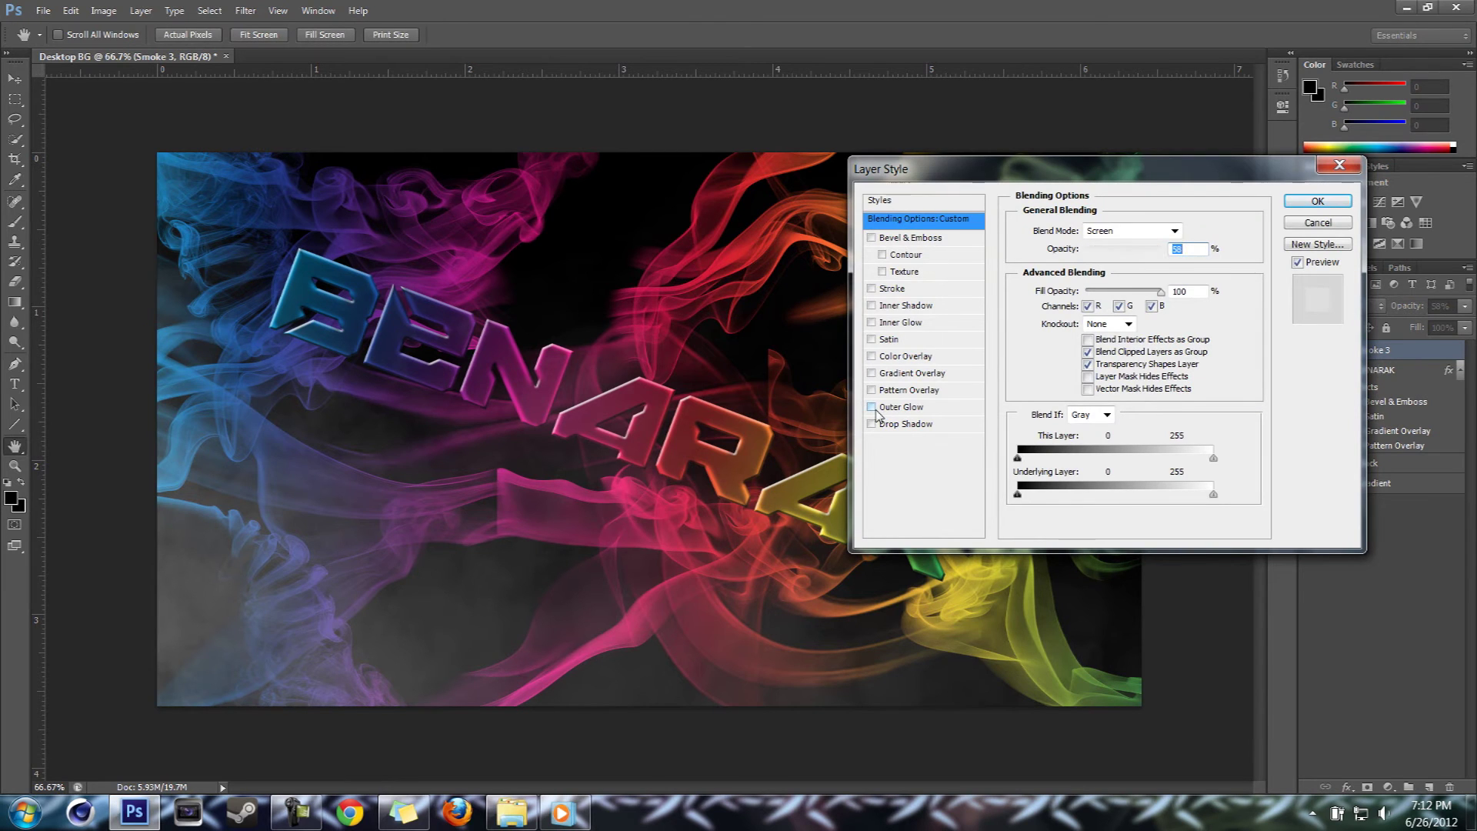
left_click(872, 407)
left_click(872, 340)
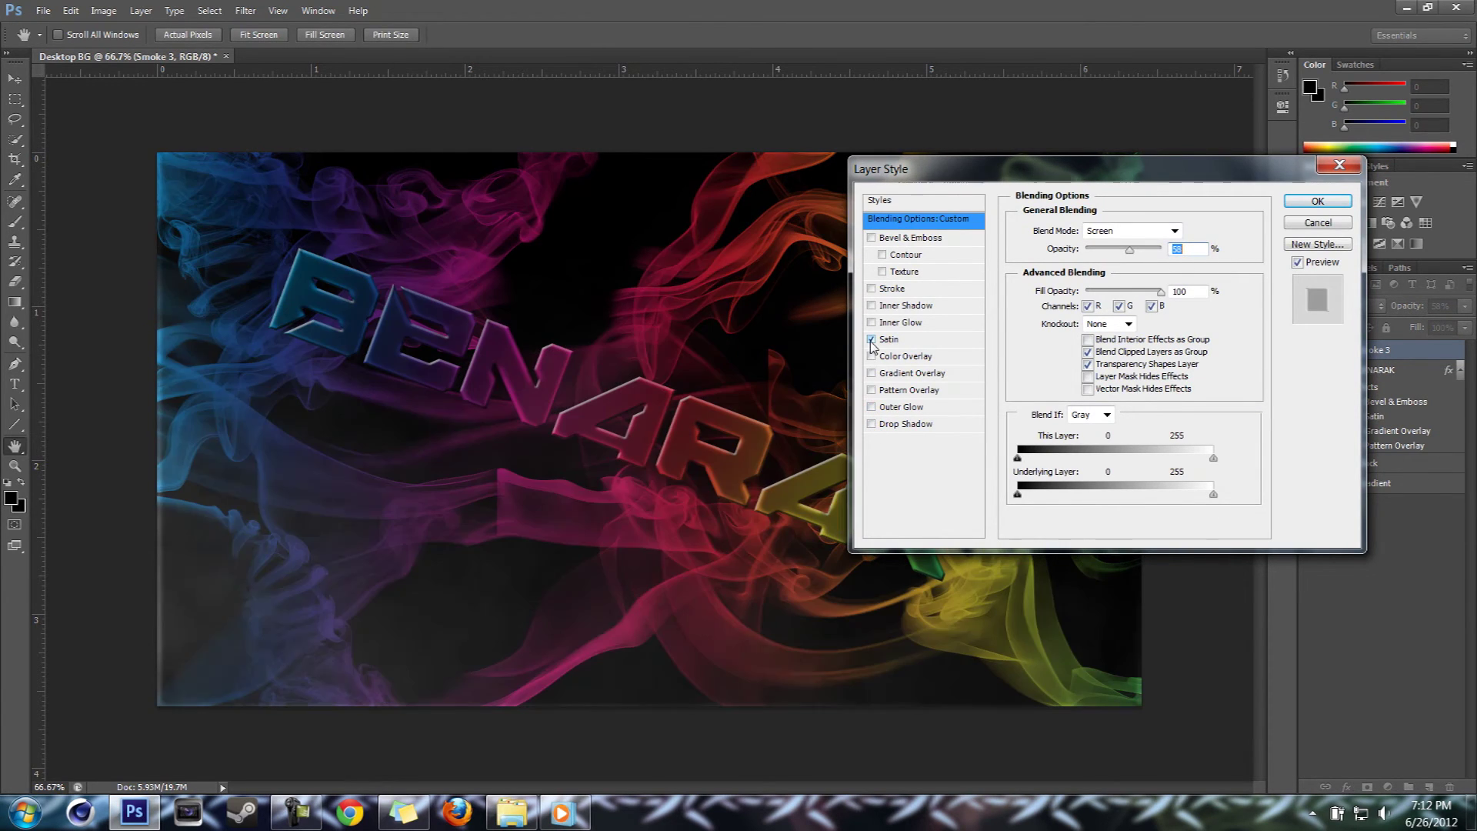
left_click(872, 339)
left_click(872, 339)
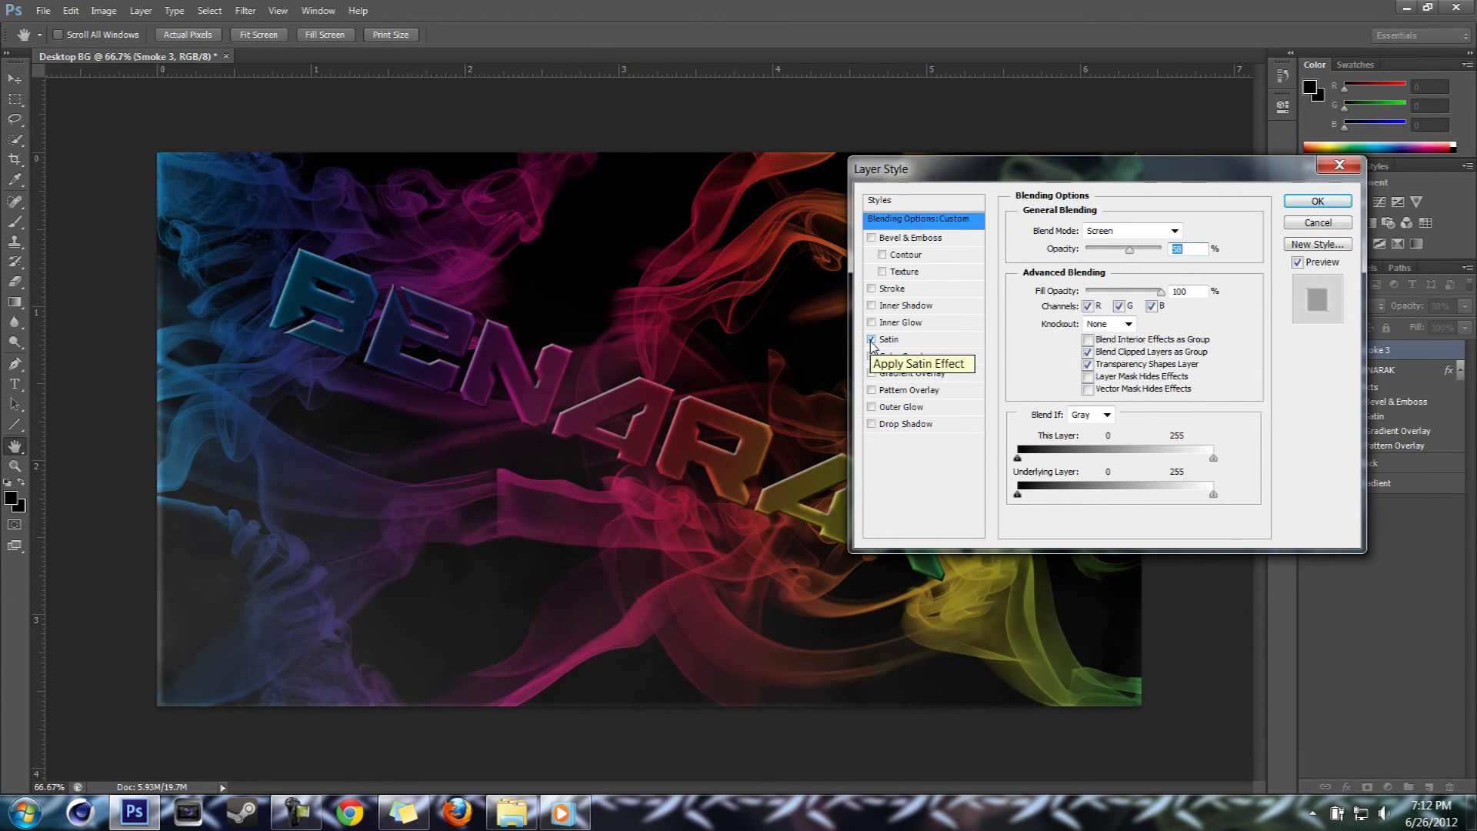
left_click(872, 339)
left_click(873, 238)
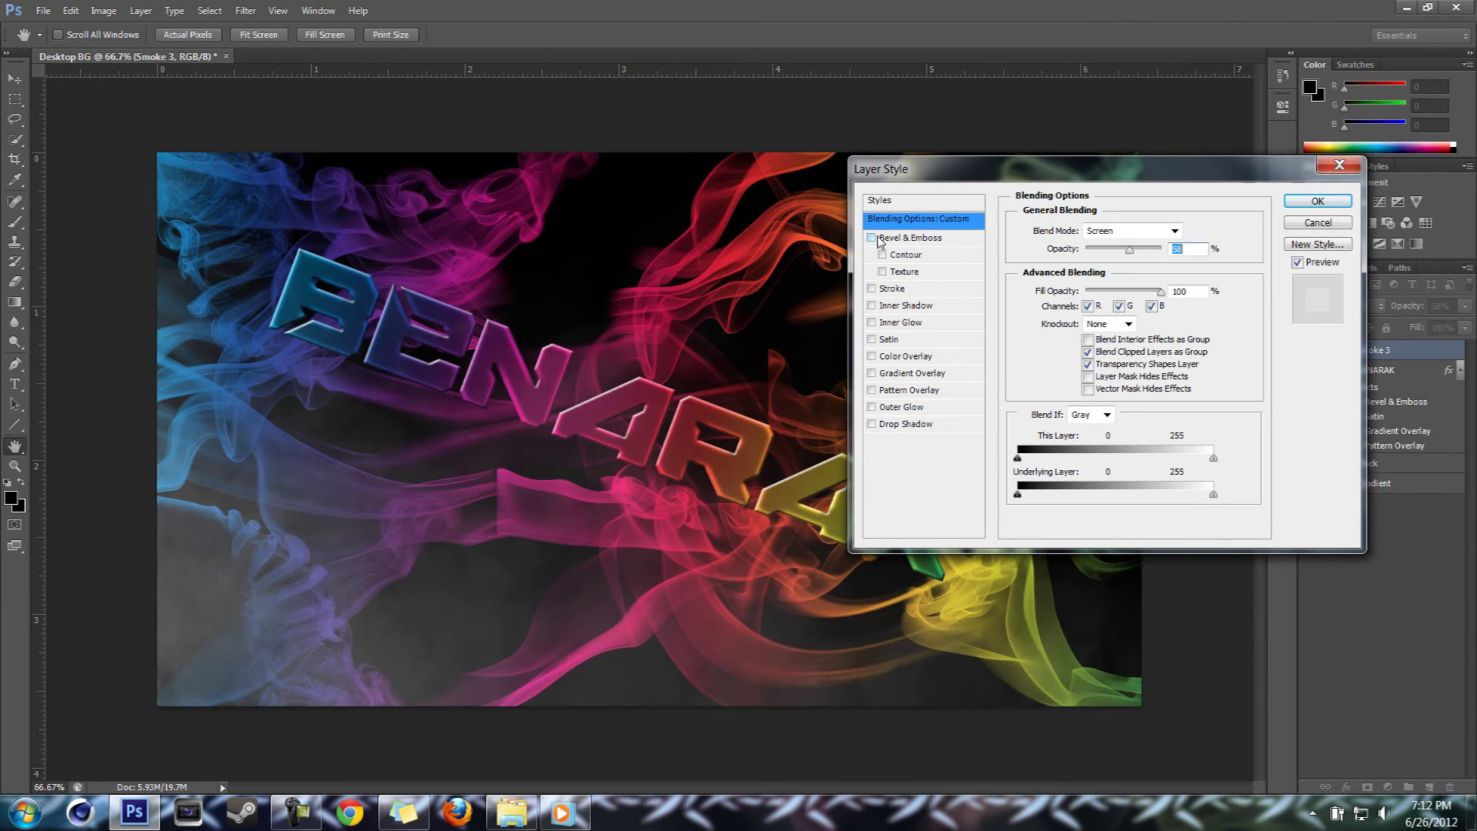
left_click(1317, 201)
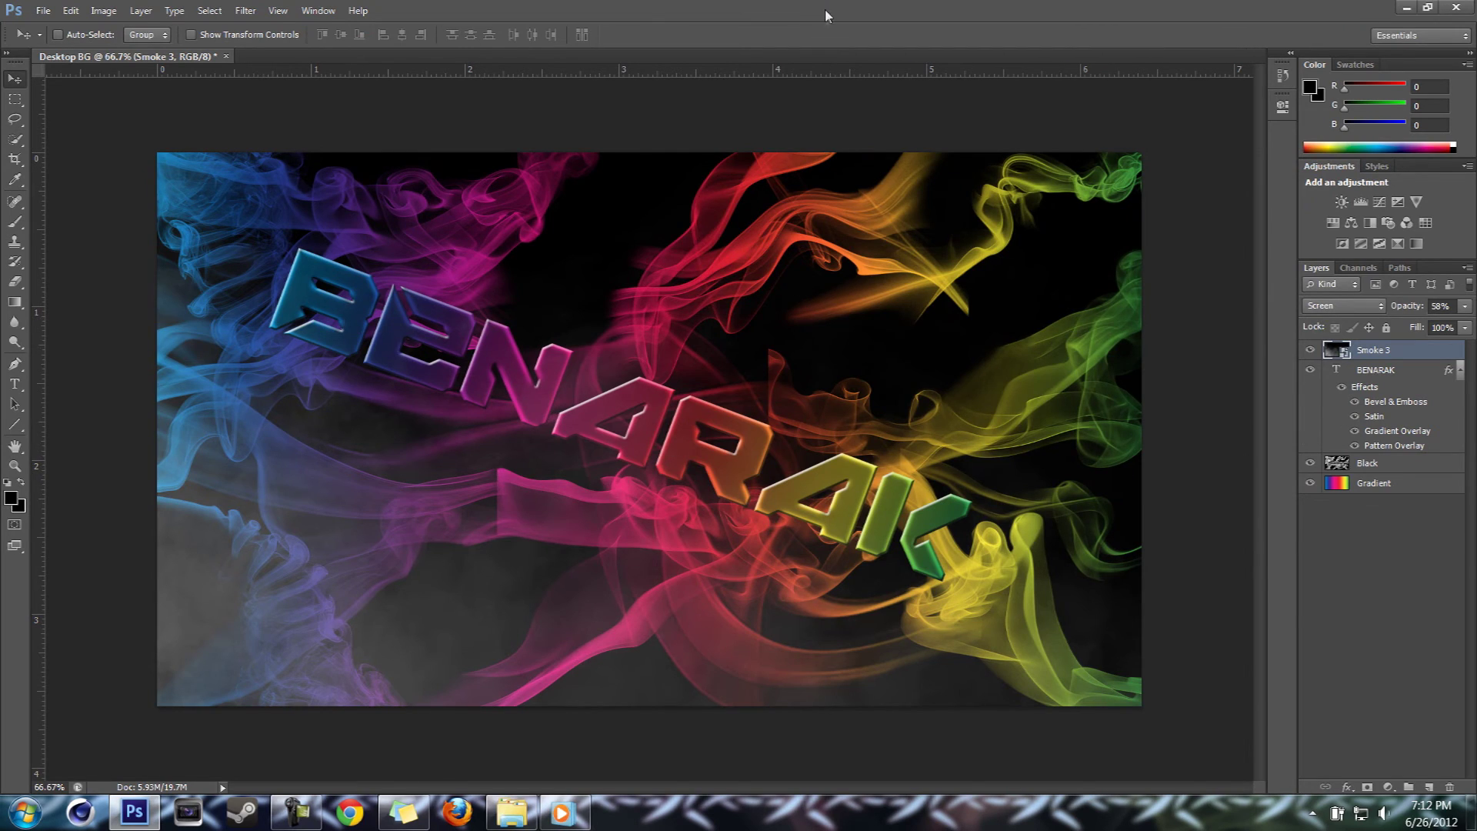
left_click_drag(819, 8, 688, 1)
Switch BENARAK's Gradient Overlay blend mode from Normal to Screen.
double_click(1402, 374)
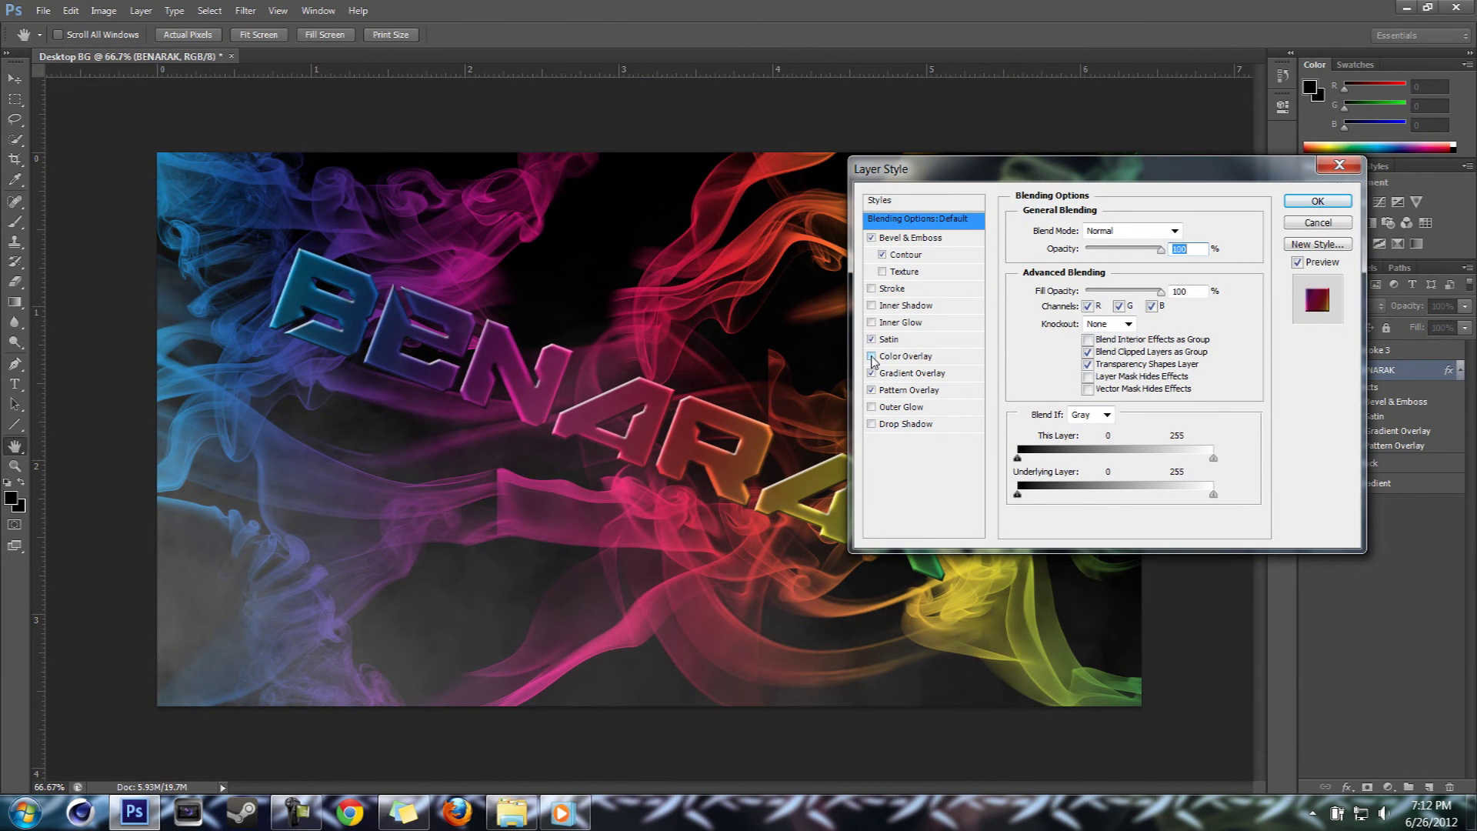
left_click(871, 356)
left_click(871, 356)
left_click(912, 374)
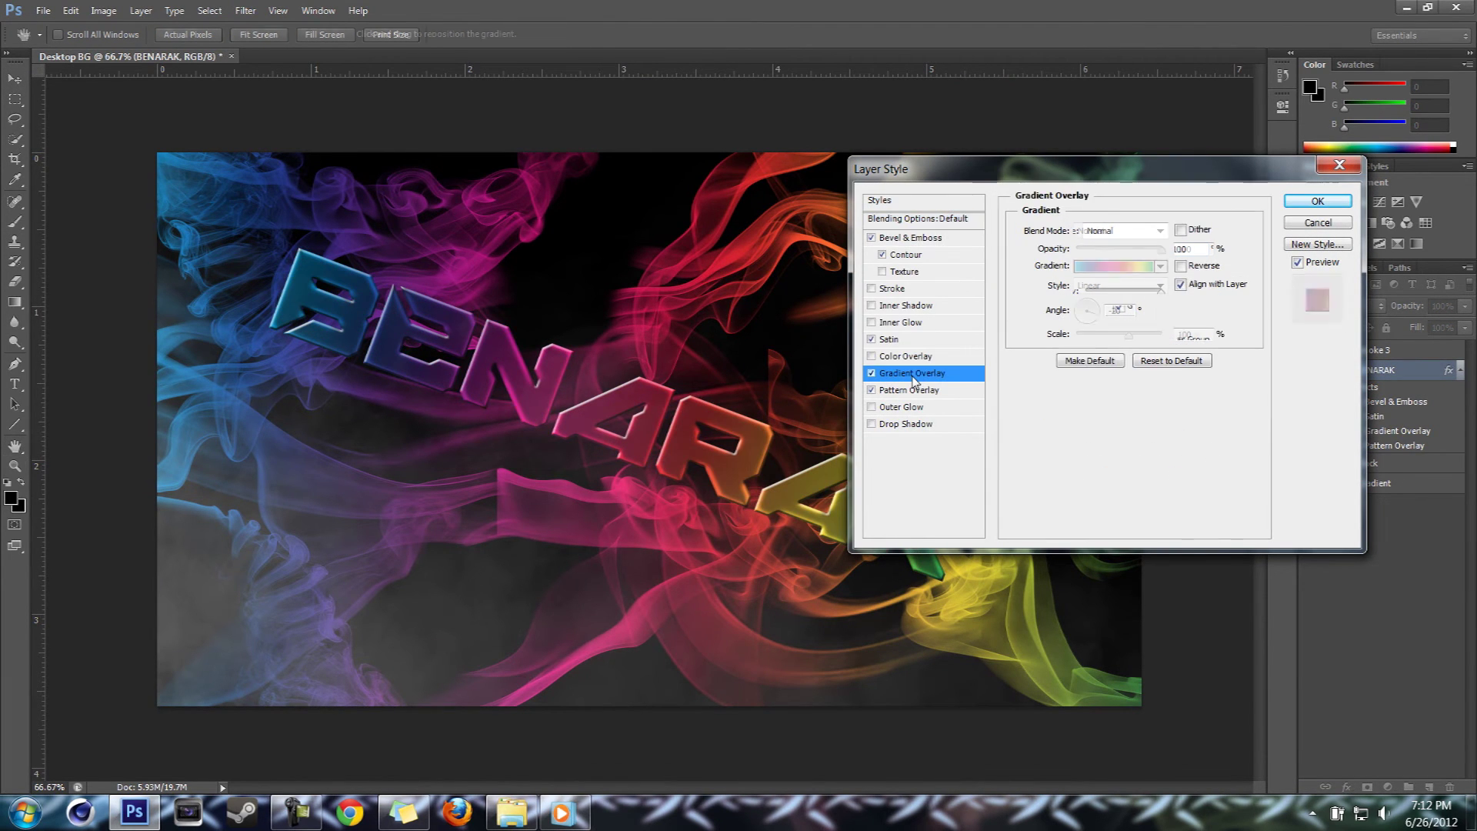
left_click(1160, 231)
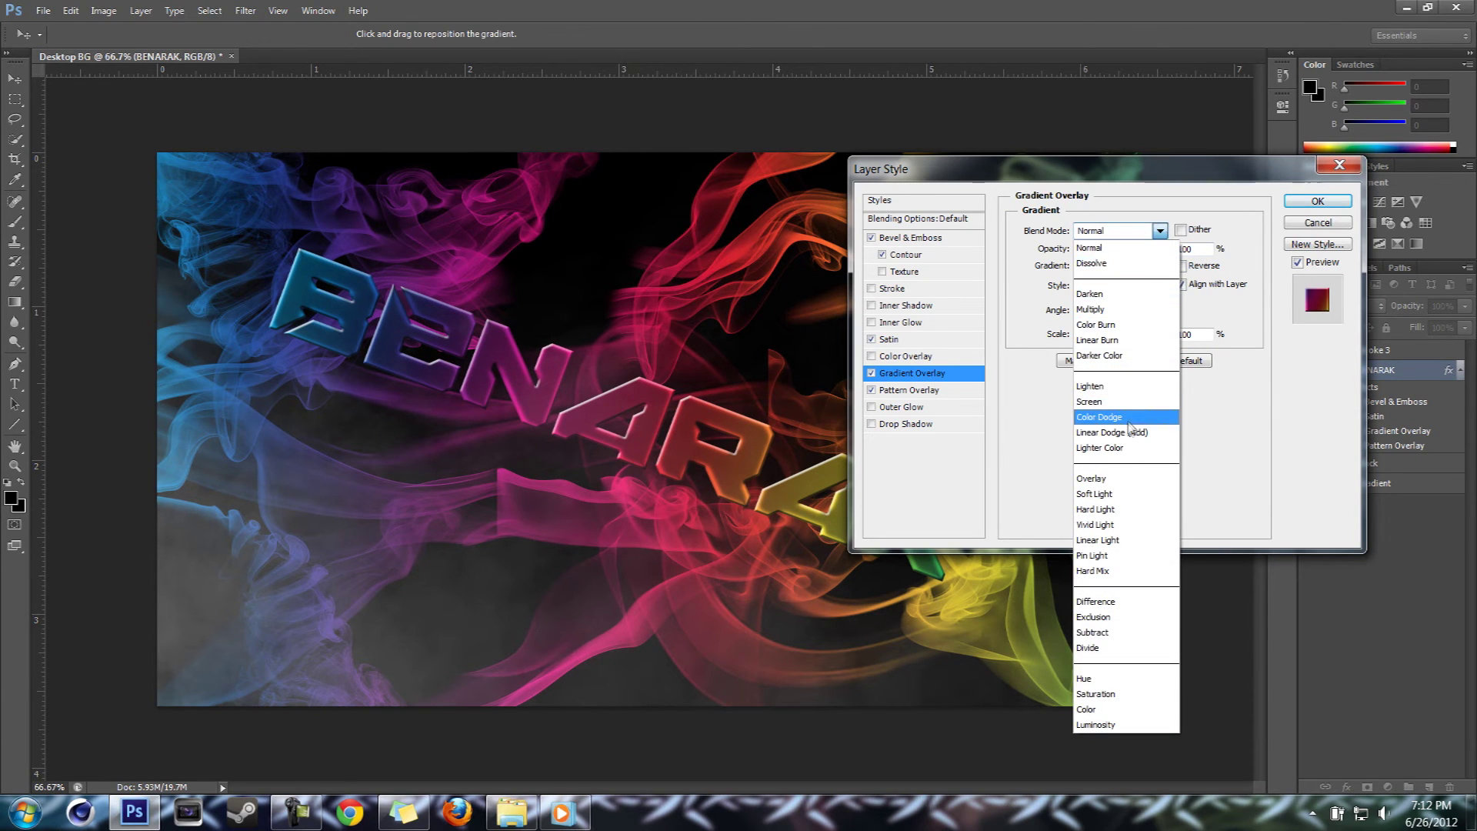
left_click(1120, 401)
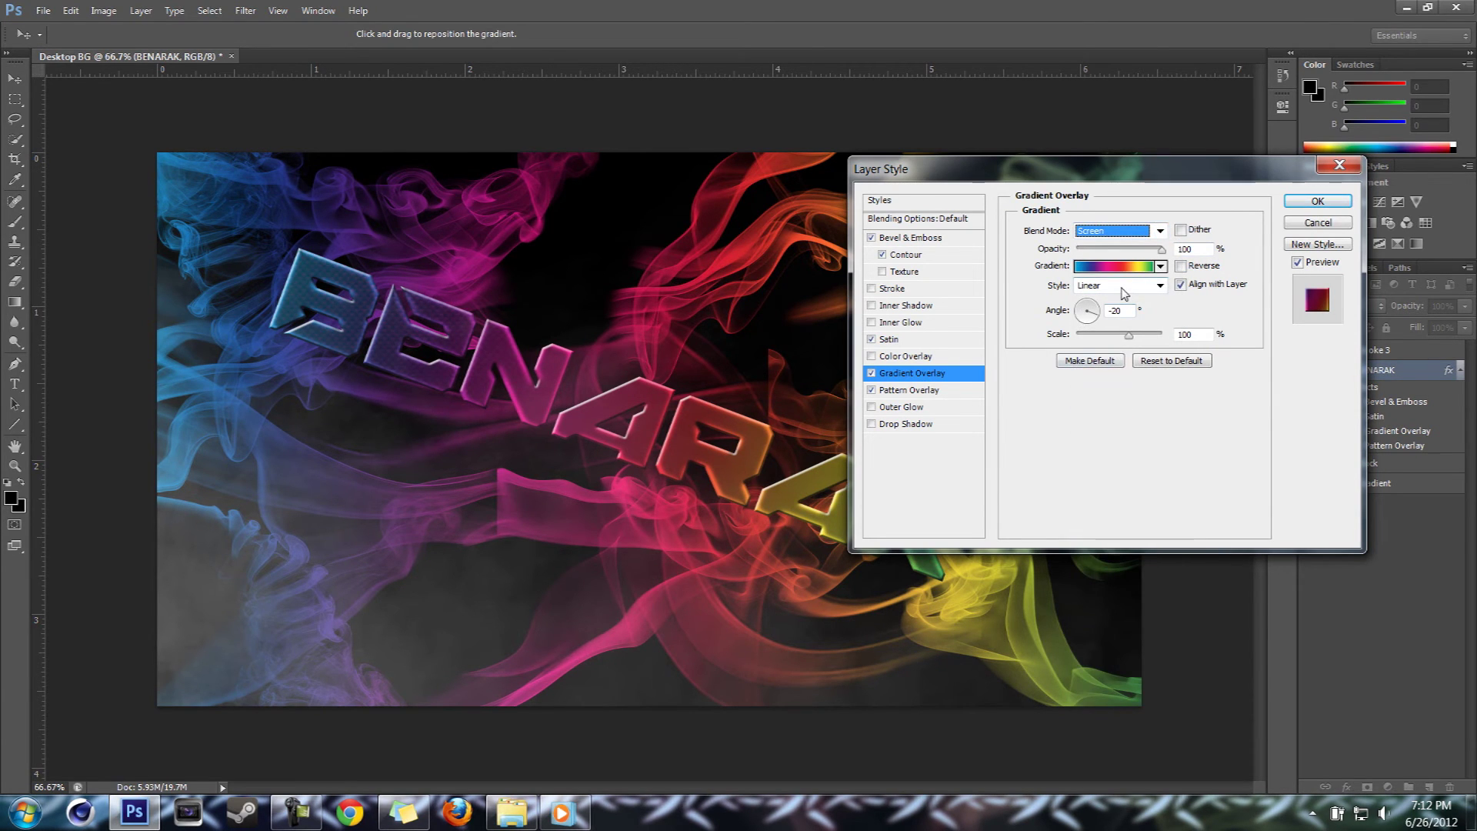
left_click(1317, 201)
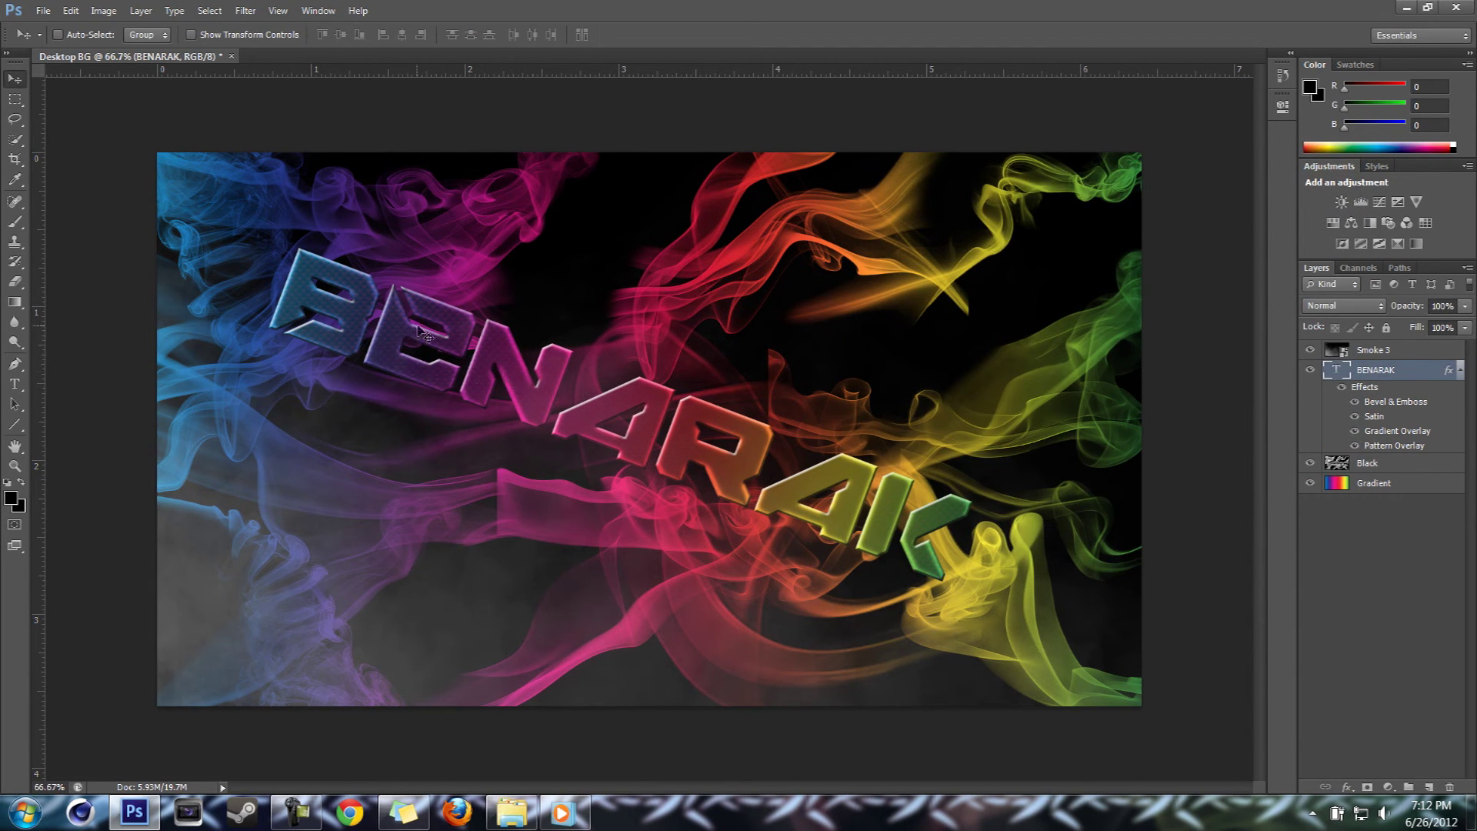
Place the Sparks 1 image at full size into the wallpaper.
left_click(42, 12)
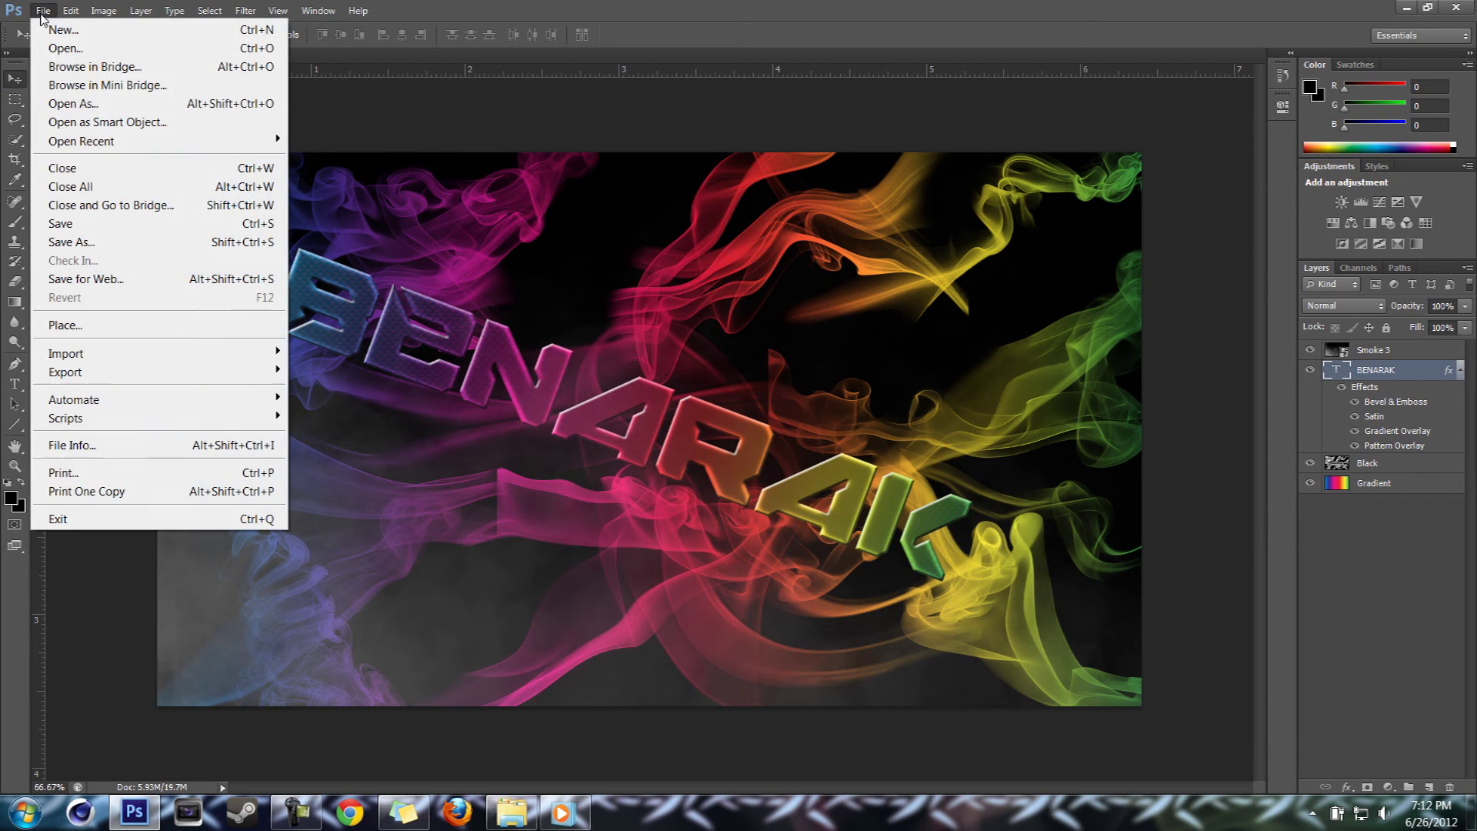
left_click(102, 324)
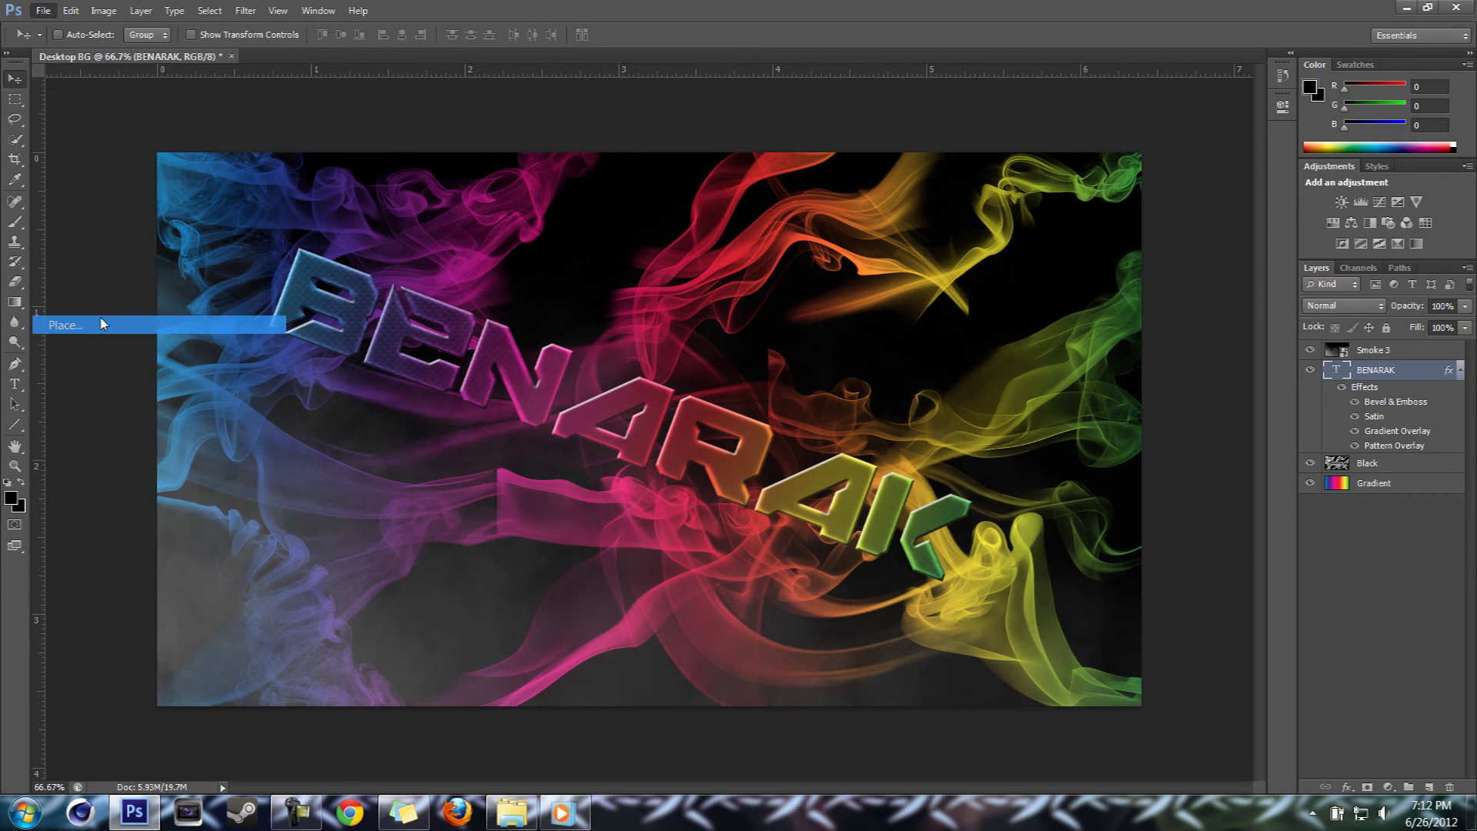
left_click(869, 582)
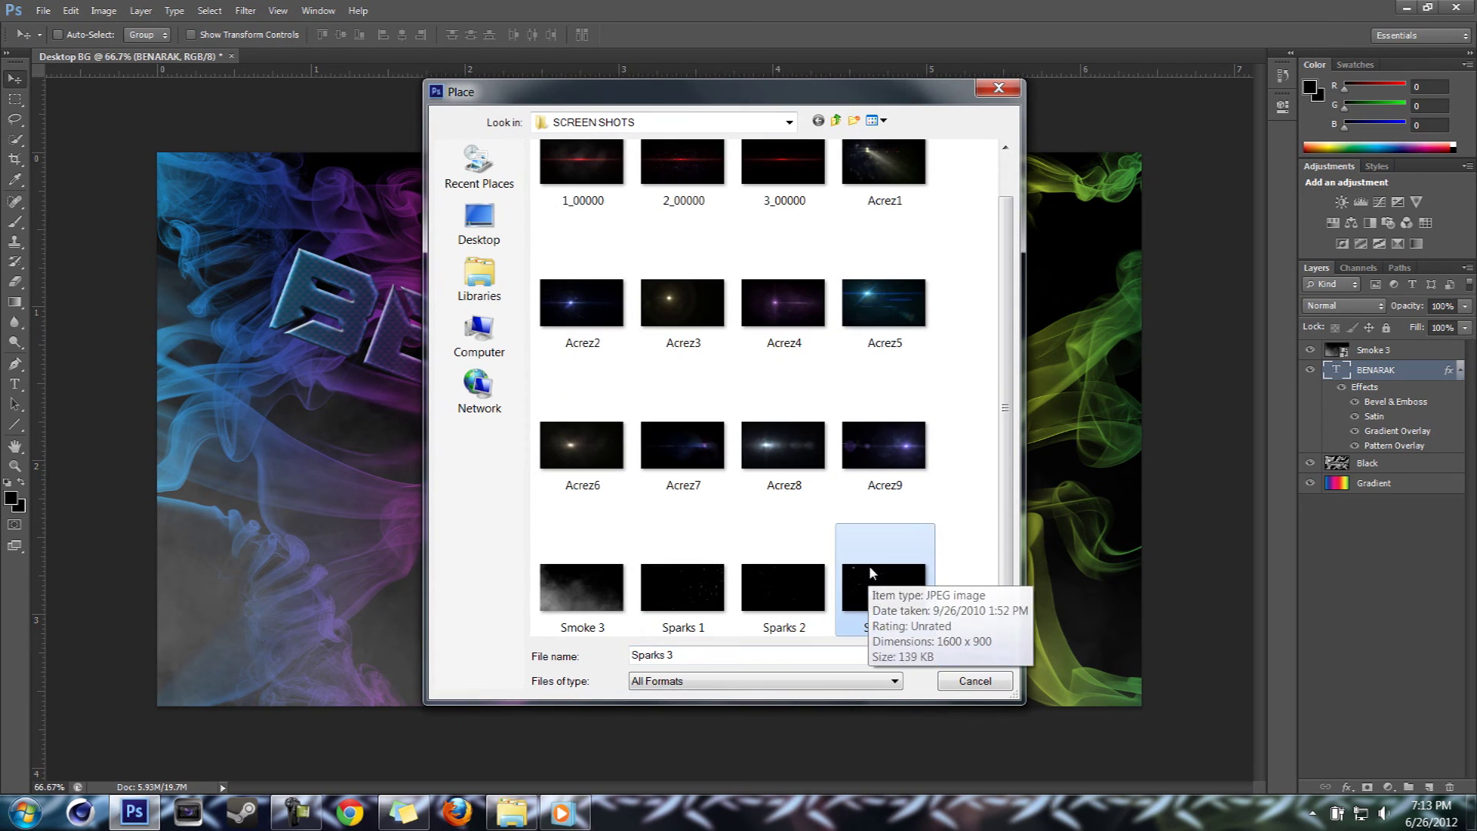
double_click(682, 587)
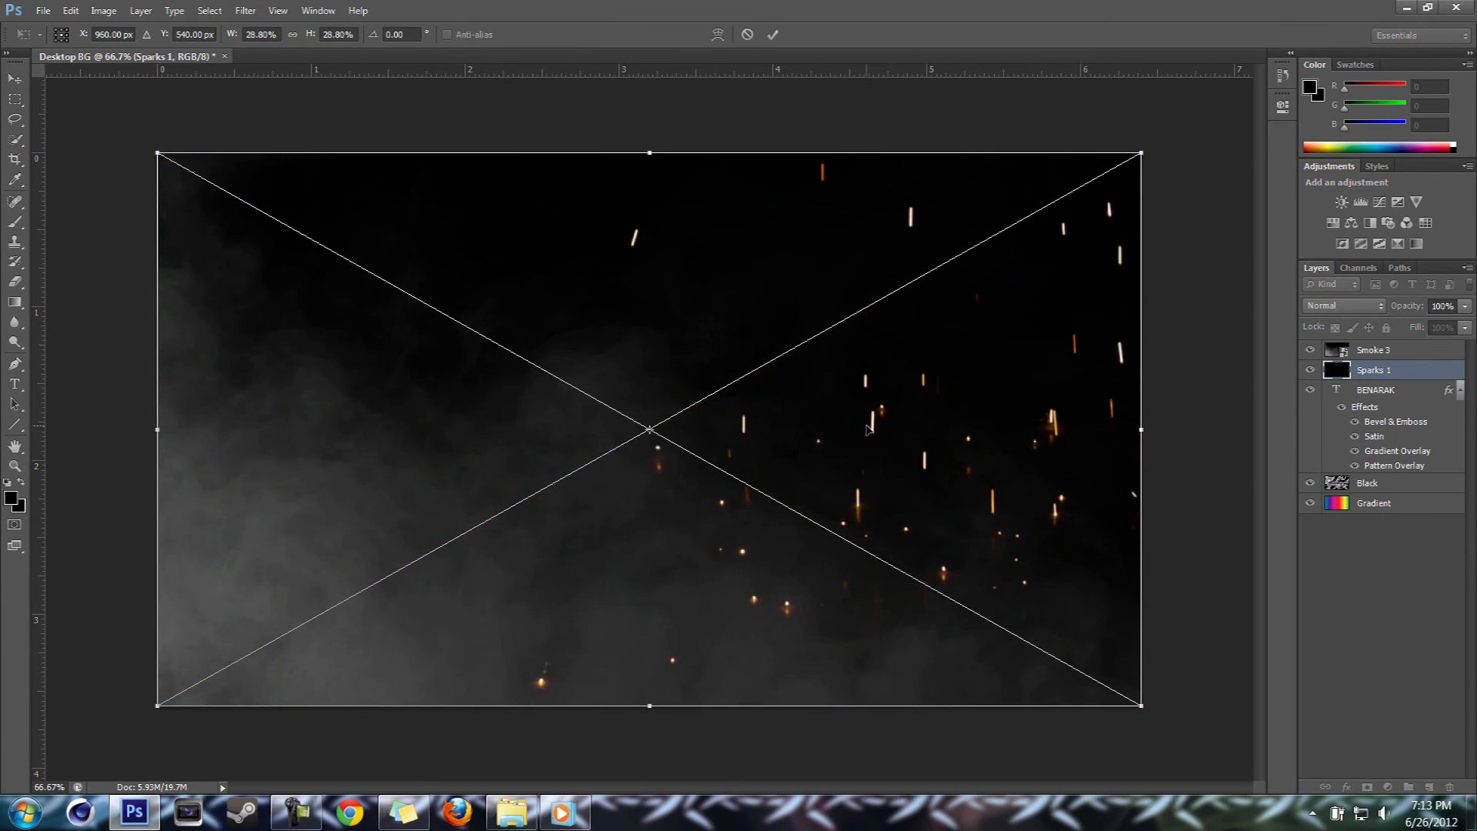
key("Return")
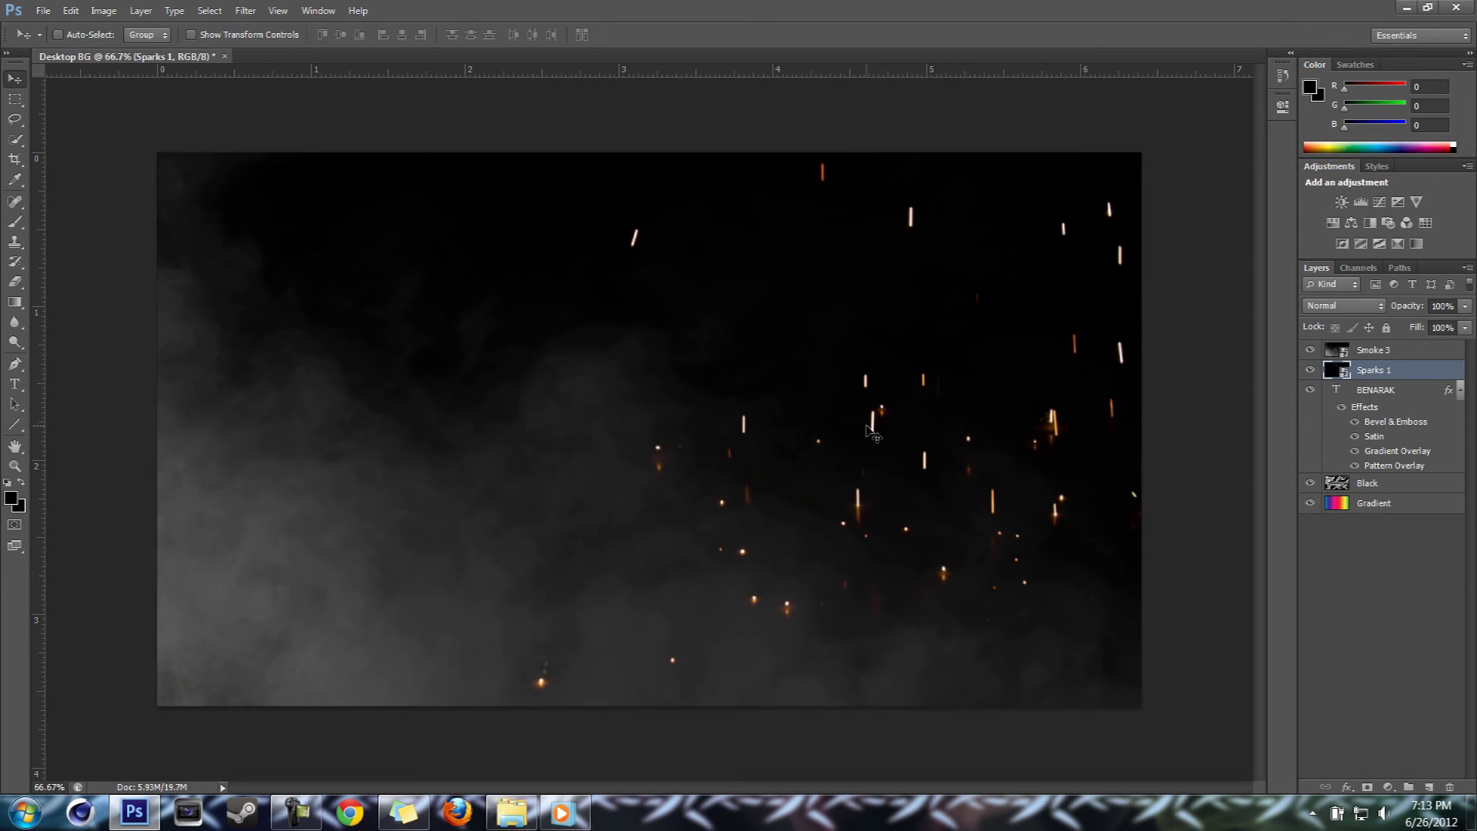
Blend the Sparks 1 layer in Screen mode at about 50% opacity.
left_click(1355, 306)
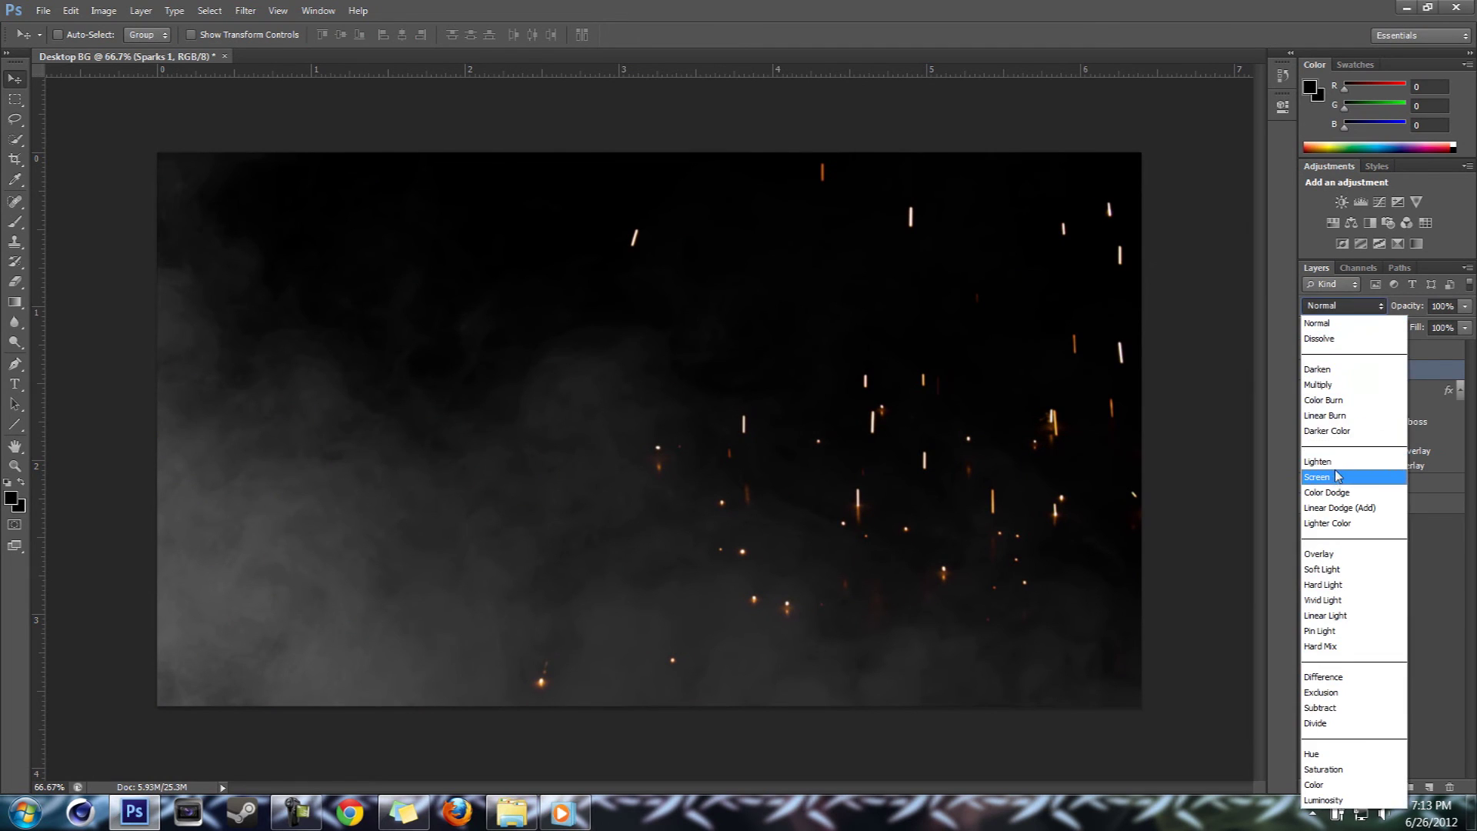
left_click(1334, 473)
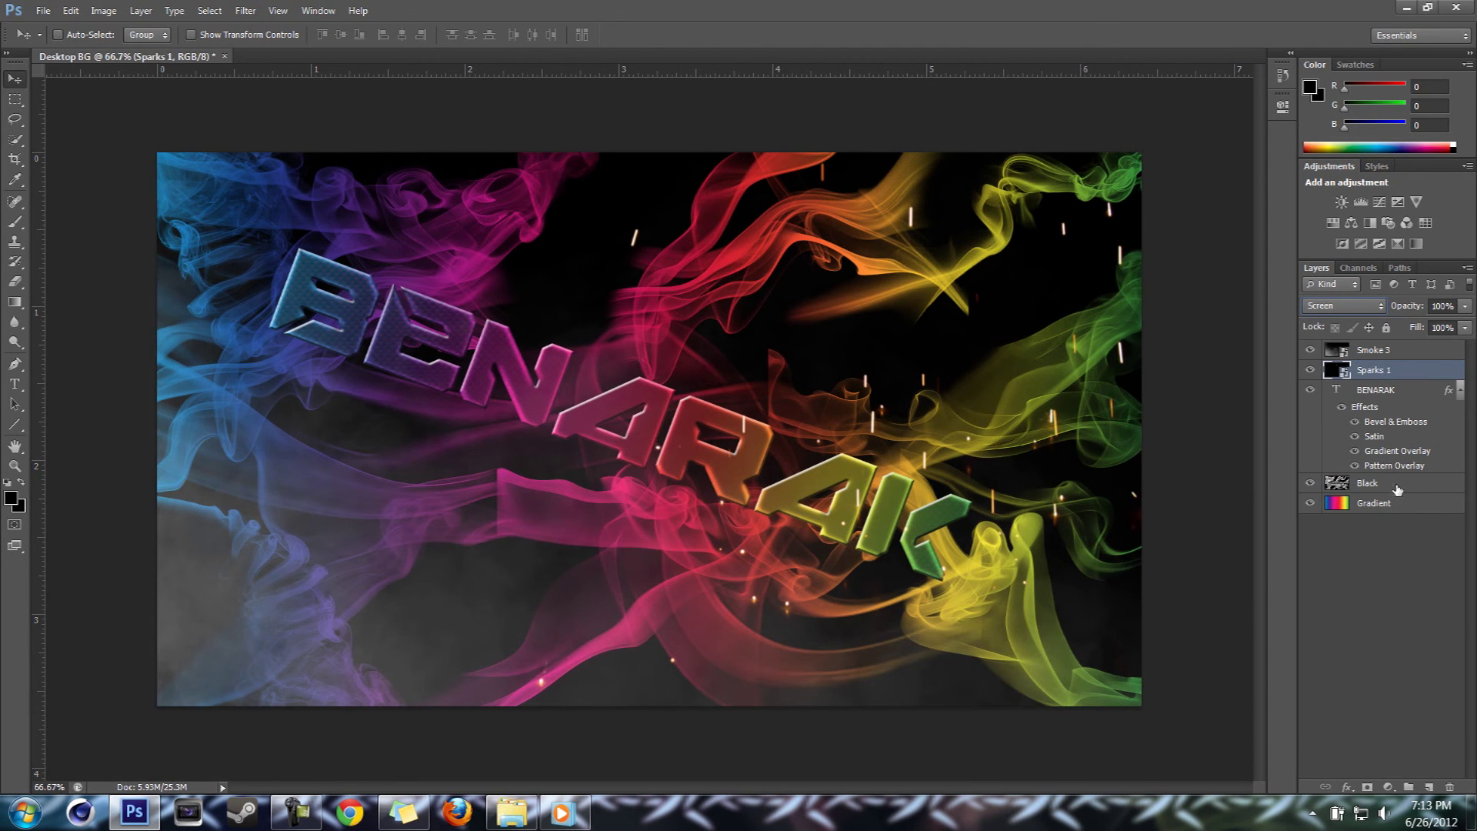
left_click(1464, 307)
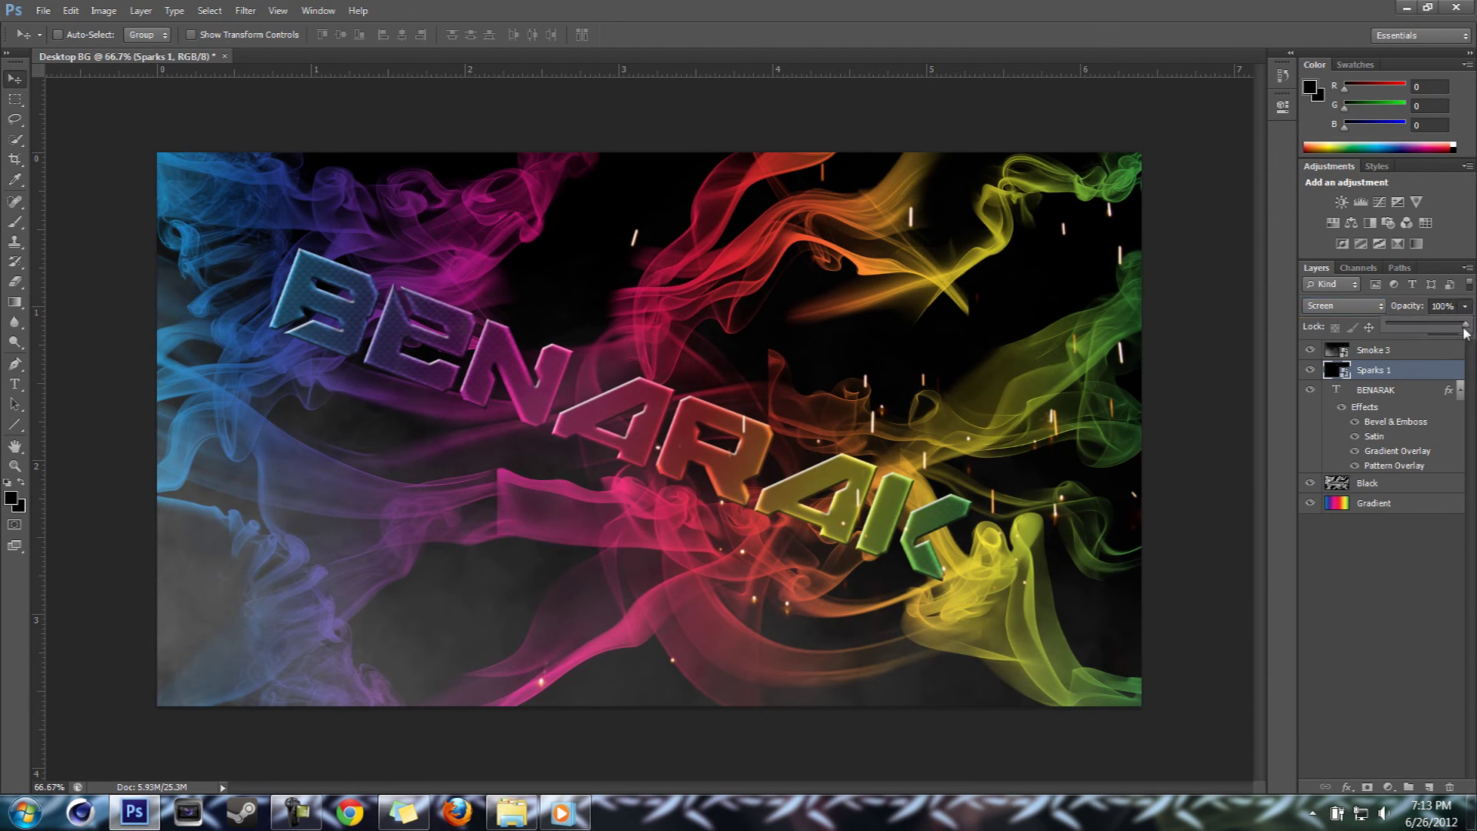
left_click_drag(1466, 331, 1429, 331)
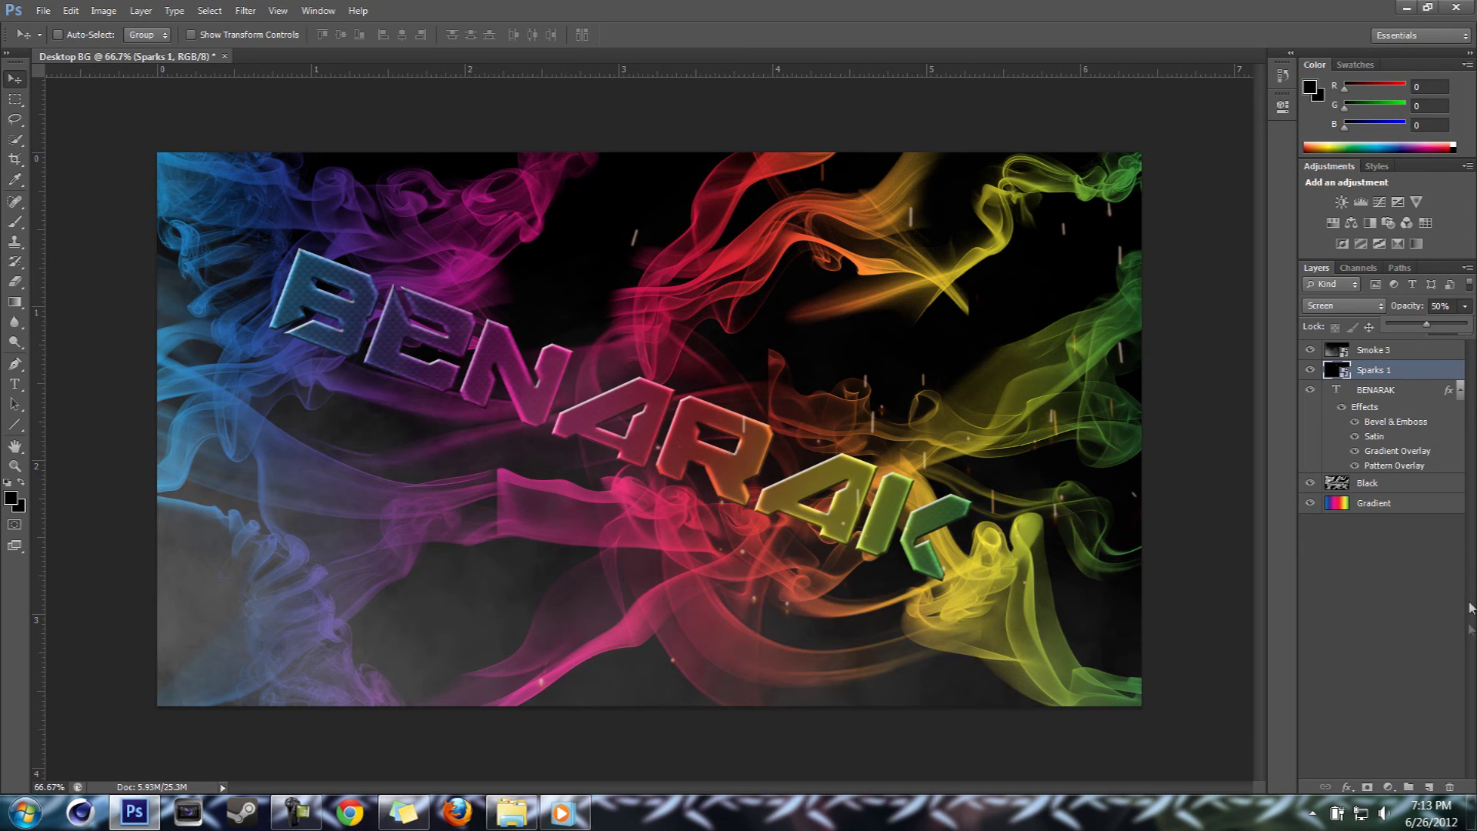
left_click(1452, 665)
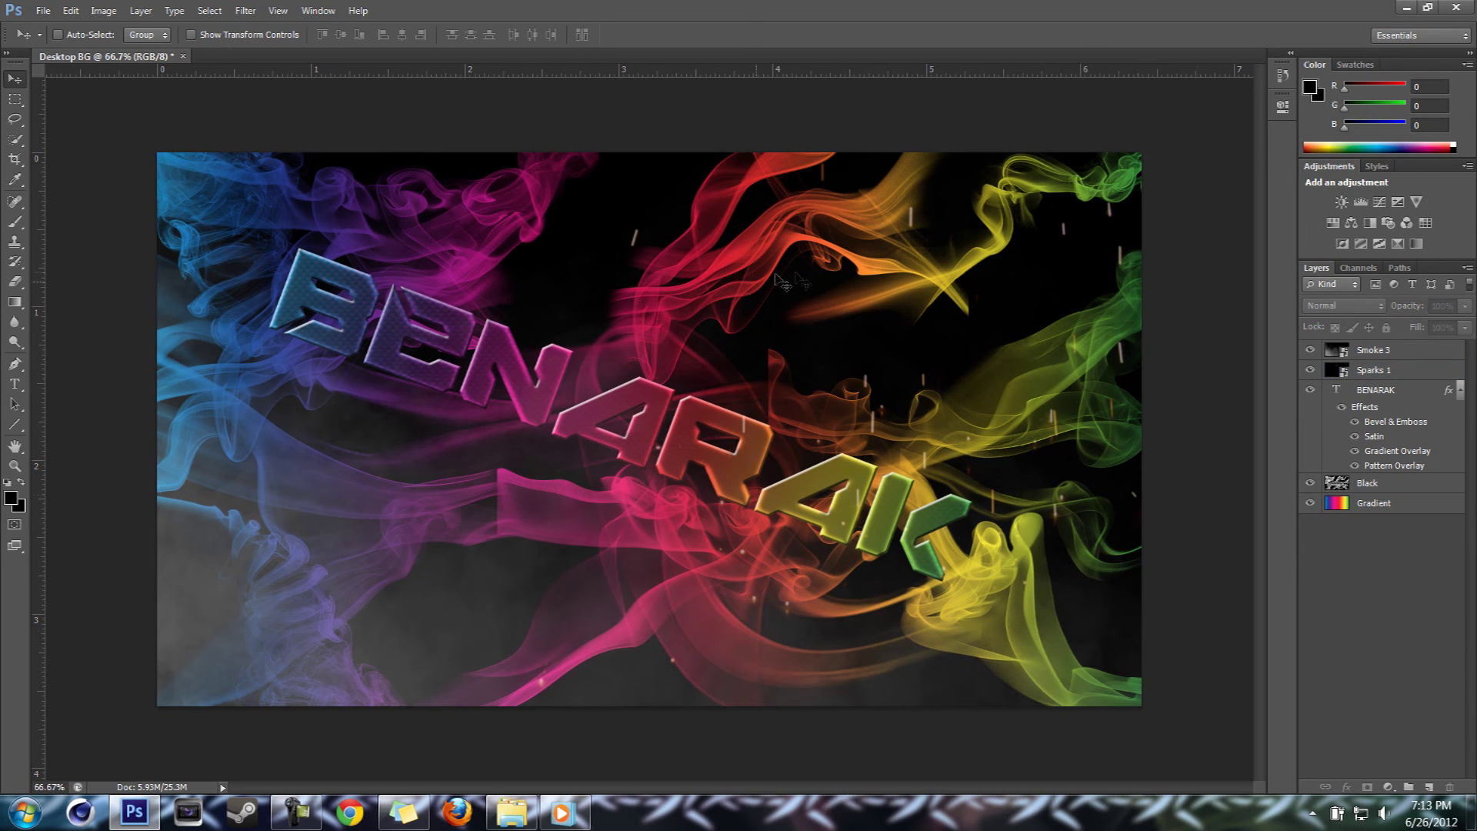